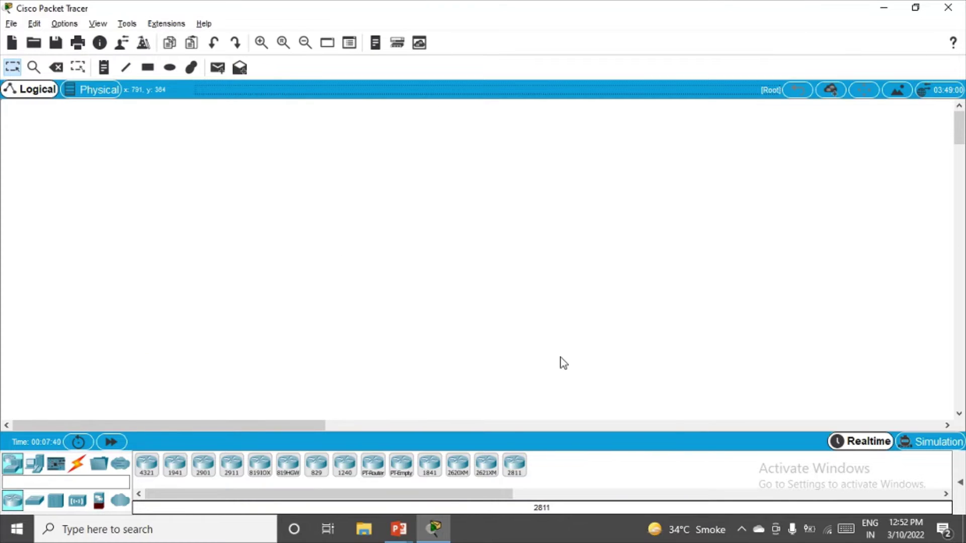
# Place three 1941 routers in the workspace and spread them out into a triangle
pyautogui.click(181, 472)
pyautogui.click(419, 272)
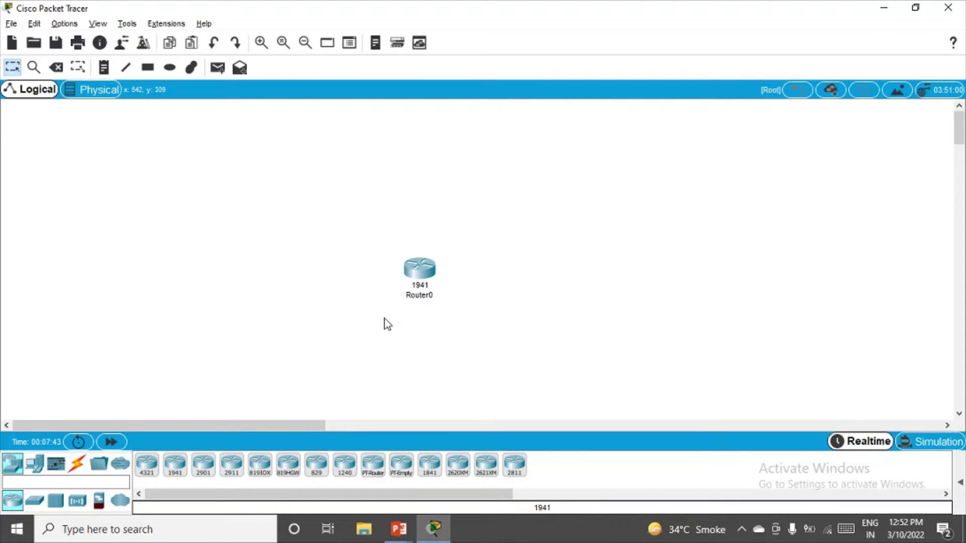
pyautogui.click(468, 211)
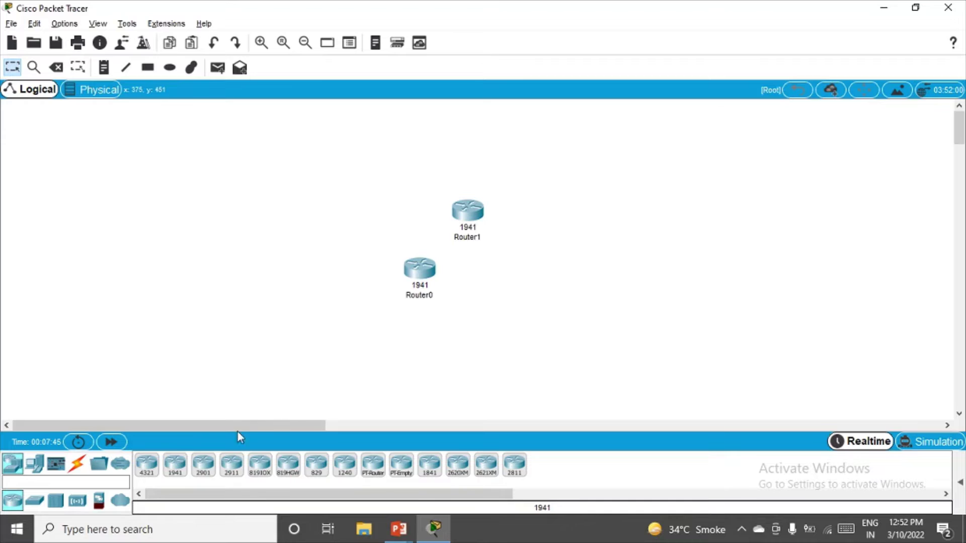
pyautogui.click(175, 471)
pyautogui.click(525, 282)
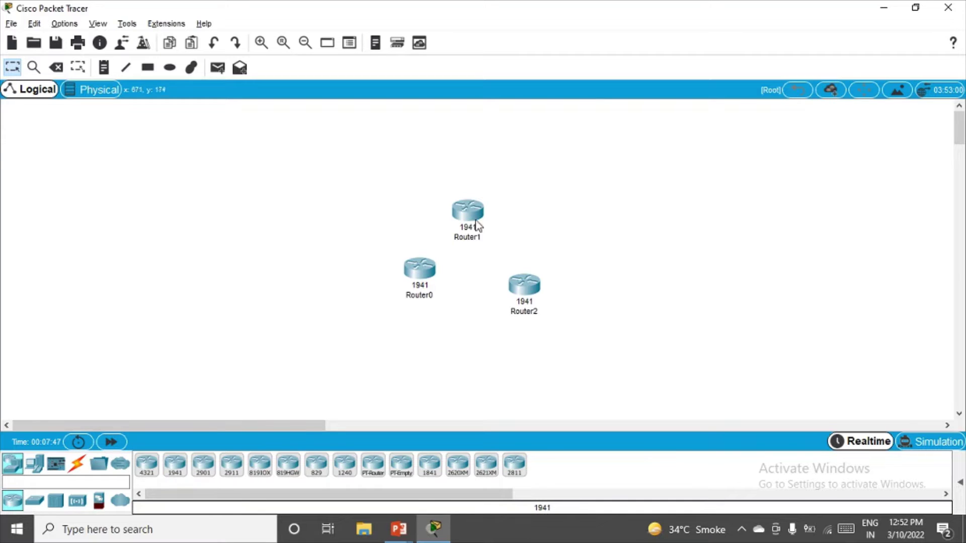
pyautogui.moveTo(477, 211); pyautogui.dragTo(495, 172)
pyautogui.moveTo(431, 276); pyautogui.dragTo(430, 302)
pyautogui.moveTo(517, 283); pyautogui.dragTo(556, 291)
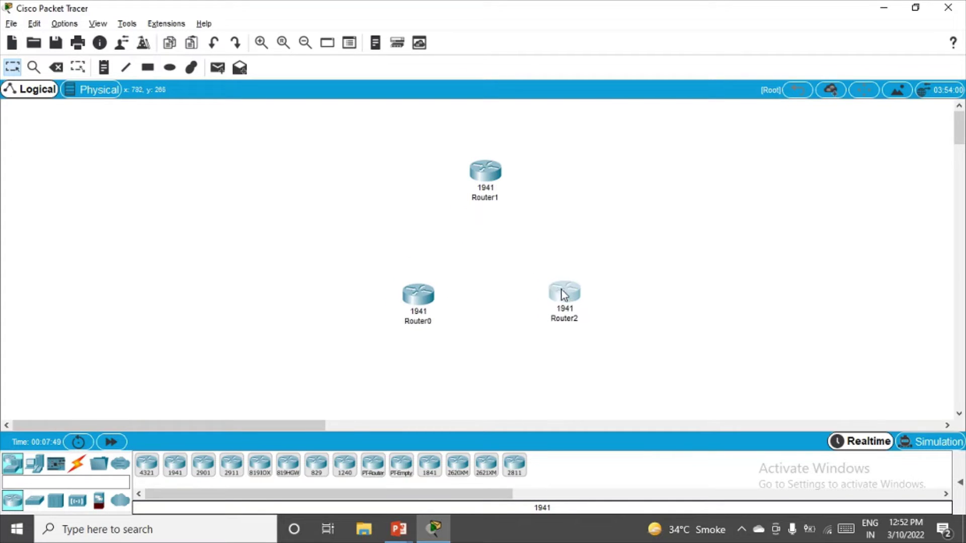
# Set the display name and hostname of Router0 to R1
pyautogui.click(418, 297)
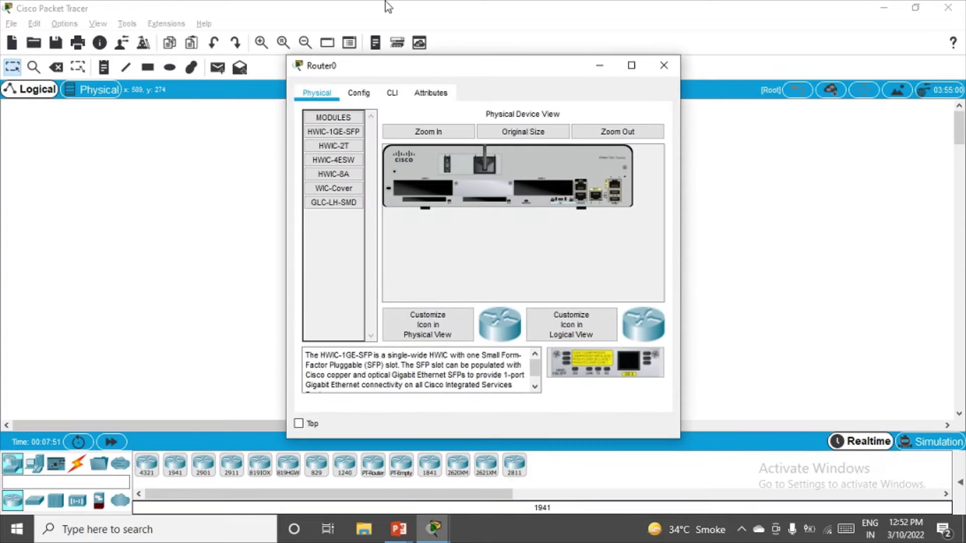
pyautogui.click(359, 93)
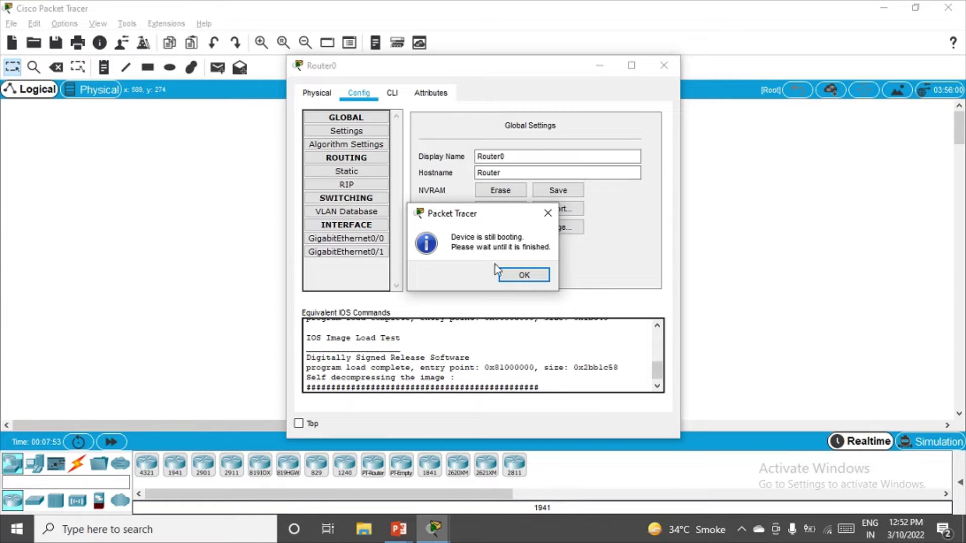
pyautogui.click(523, 276)
pyautogui.click(510, 155)
pyautogui.moveTo(509, 155); pyautogui.dragTo(460, 157)
pyautogui.write('R1')
pyautogui.doubleClick(492, 172)
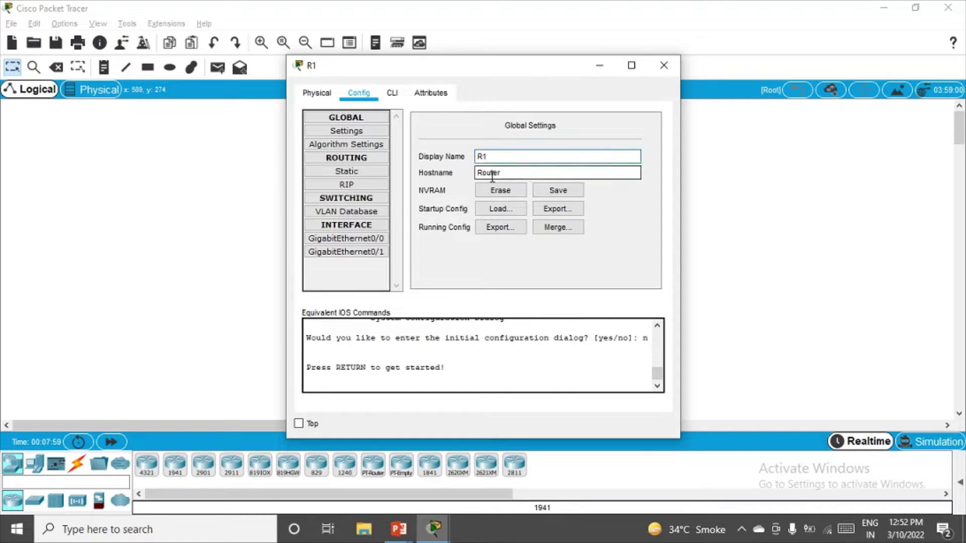
pyautogui.write('R1')
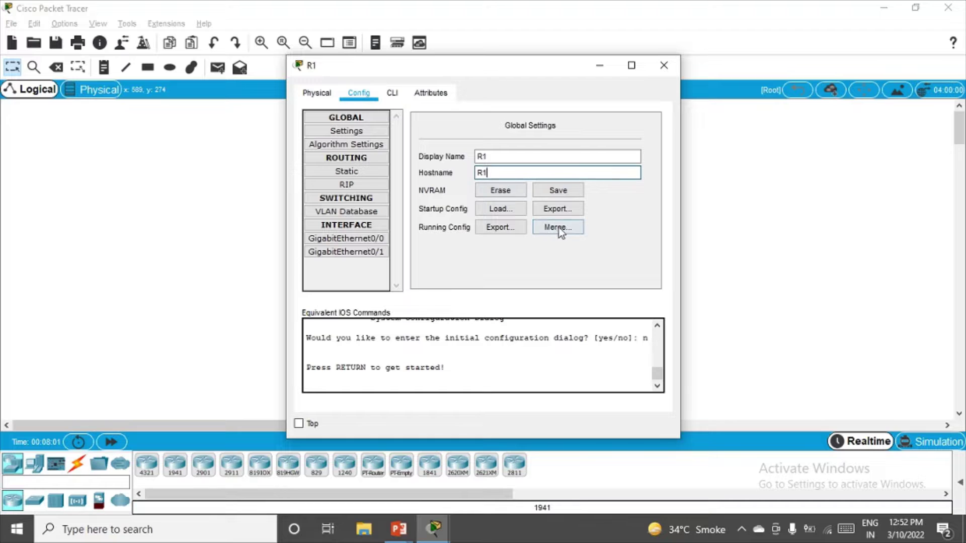
pyautogui.press('Return')
pyautogui.click(665, 75)
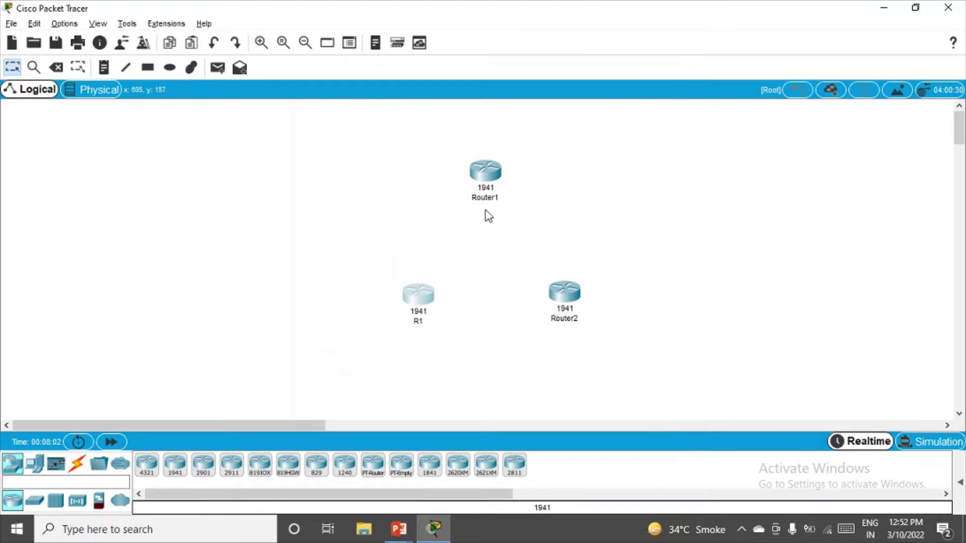
# Set the display name and hostname of Router1 to R2
pyautogui.click(492, 173)
pyautogui.click(369, 96)
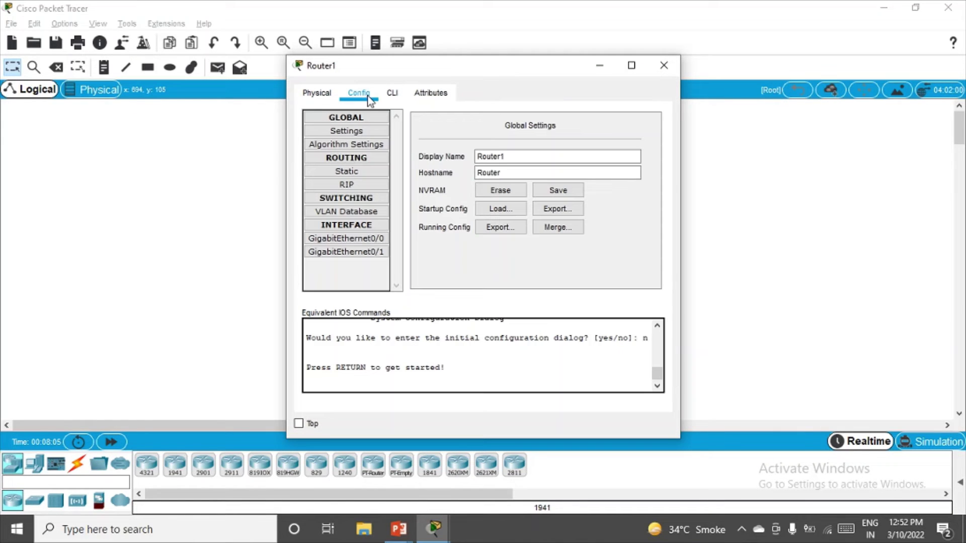
pyautogui.doubleClick(502, 157)
pyautogui.write('R2')
pyautogui.doubleClick(502, 173)
pyautogui.write('R')
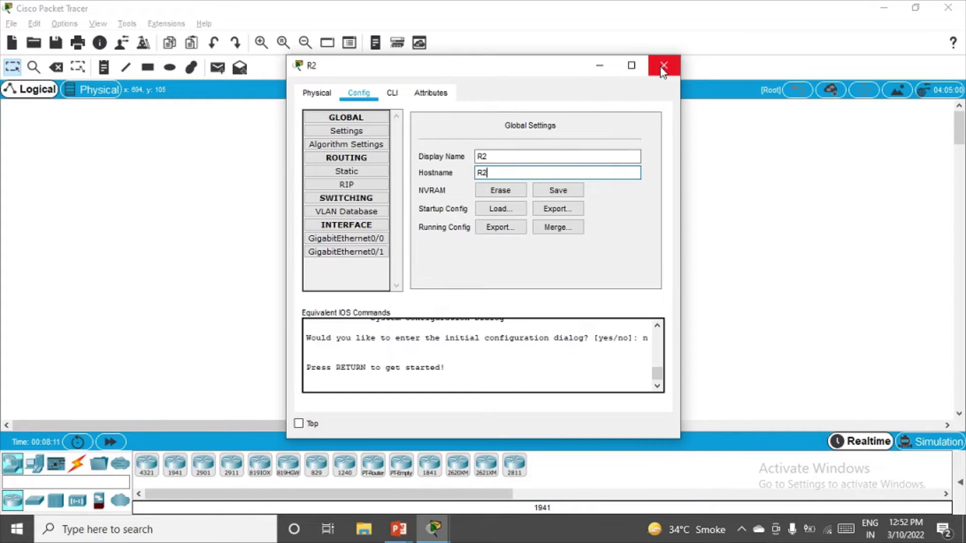
pyautogui.press('Return')
pyautogui.click(663, 68)
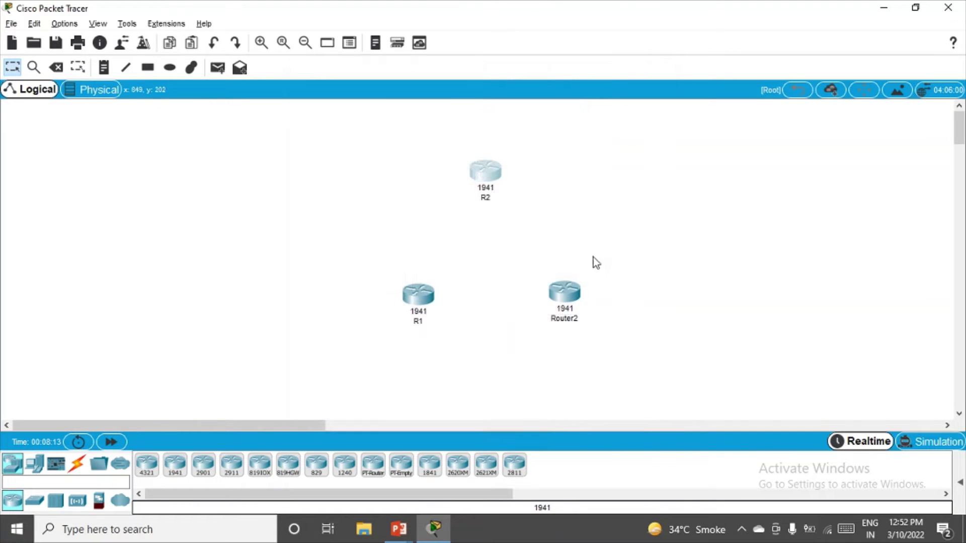
# Set the display name and hostname of Router2 to R3, and move R1 and R3 farther apart
pyautogui.click(567, 295)
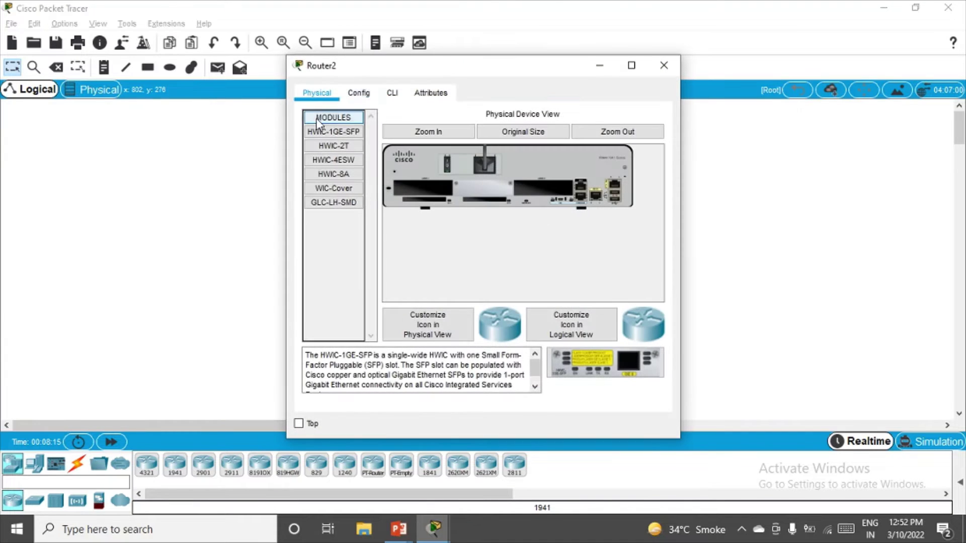
pyautogui.click(372, 93)
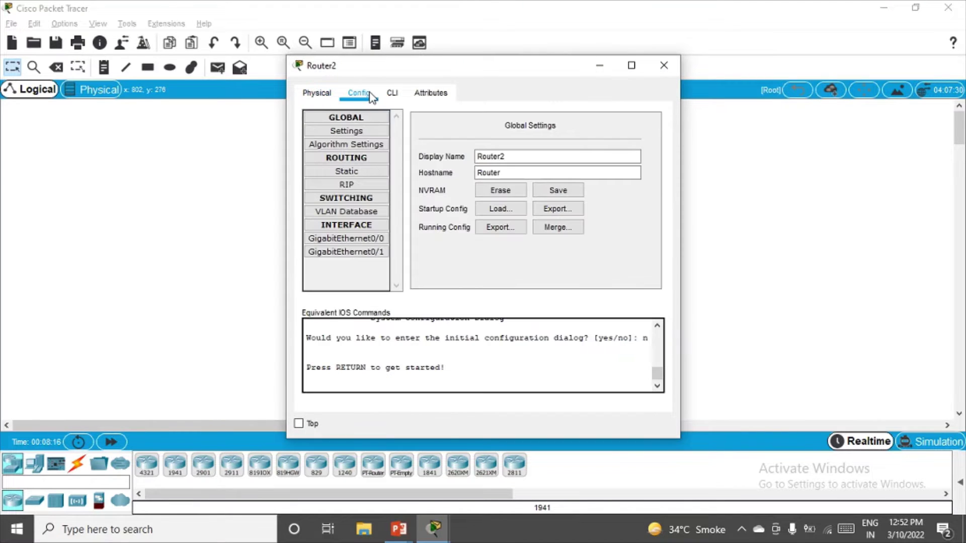
pyautogui.doubleClick(496, 156)
pyautogui.write('R3')
pyautogui.doubleClick(491, 172)
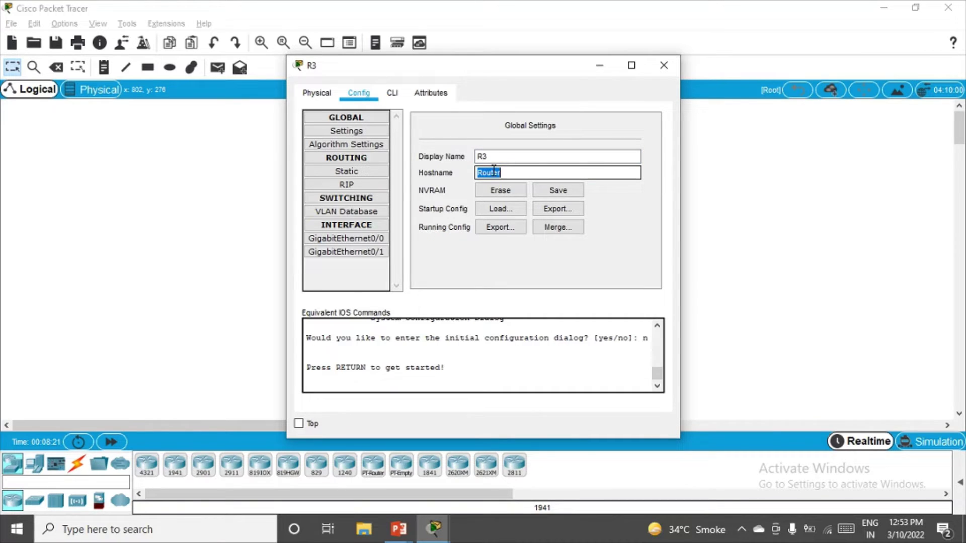
pyautogui.write('R3')
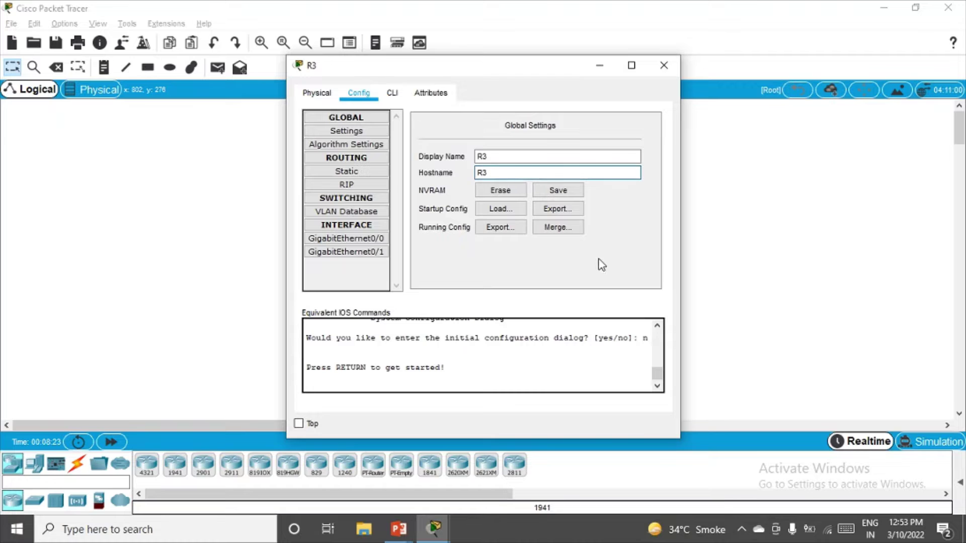
pyautogui.press('Return')
pyautogui.click(664, 65)
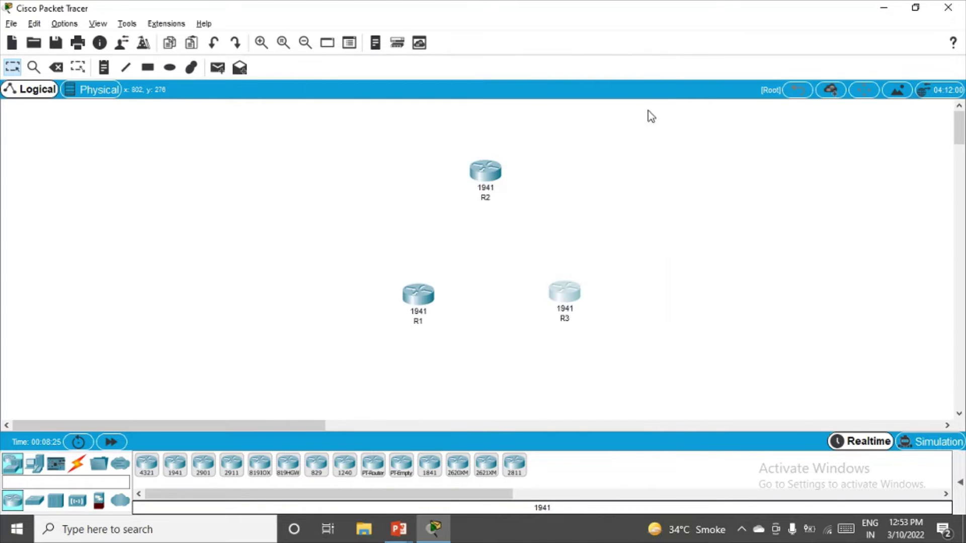
pyautogui.moveTo(569, 301); pyautogui.dragTo(591, 301)
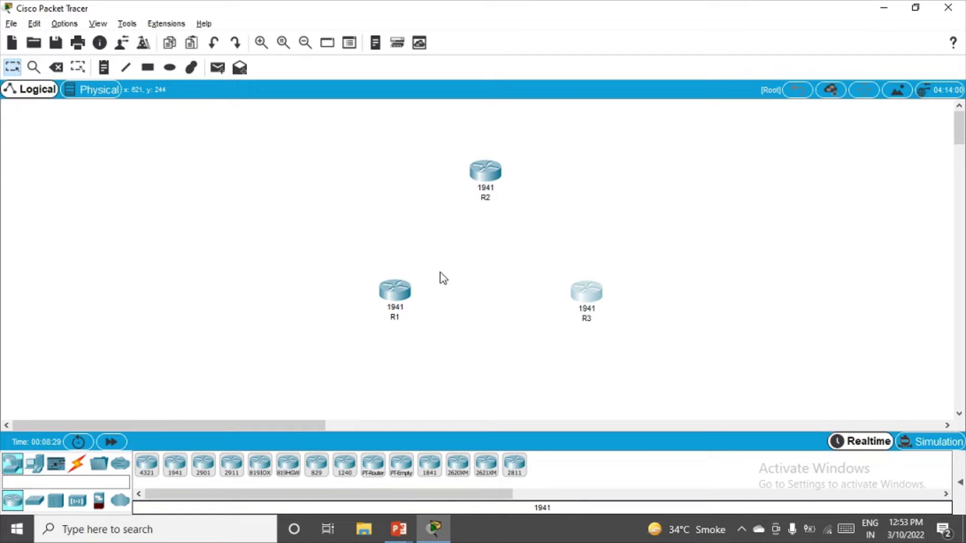
# Place two 2960 switches, one to the left of R2 and one to the left of R1
pyautogui.click(34, 501)
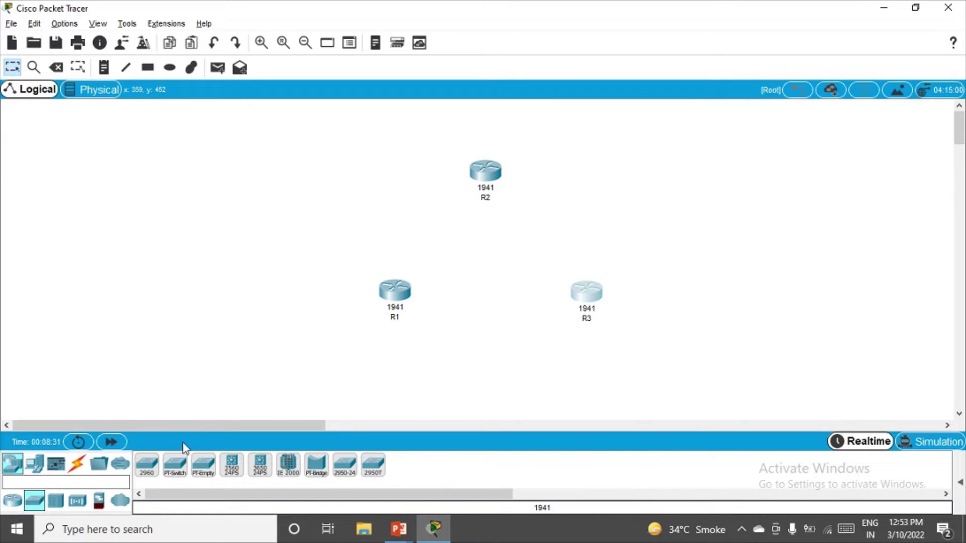
pyautogui.click(144, 471)
pyautogui.click(284, 161)
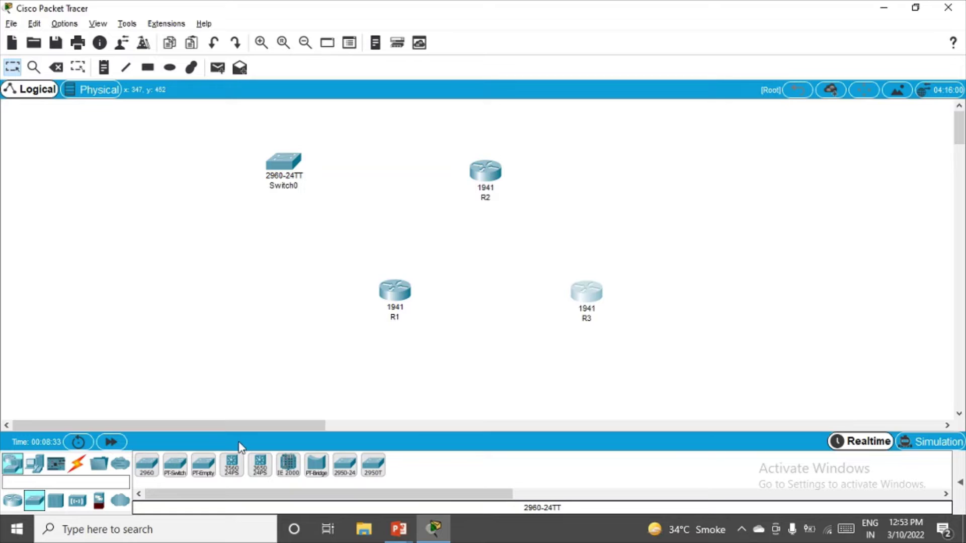
pyautogui.click(147, 465)
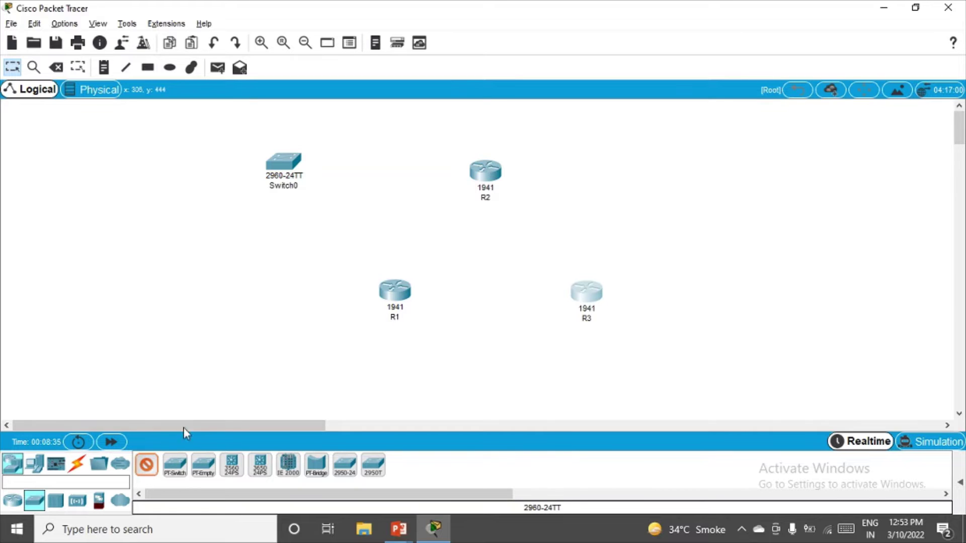
pyautogui.click(261, 293)
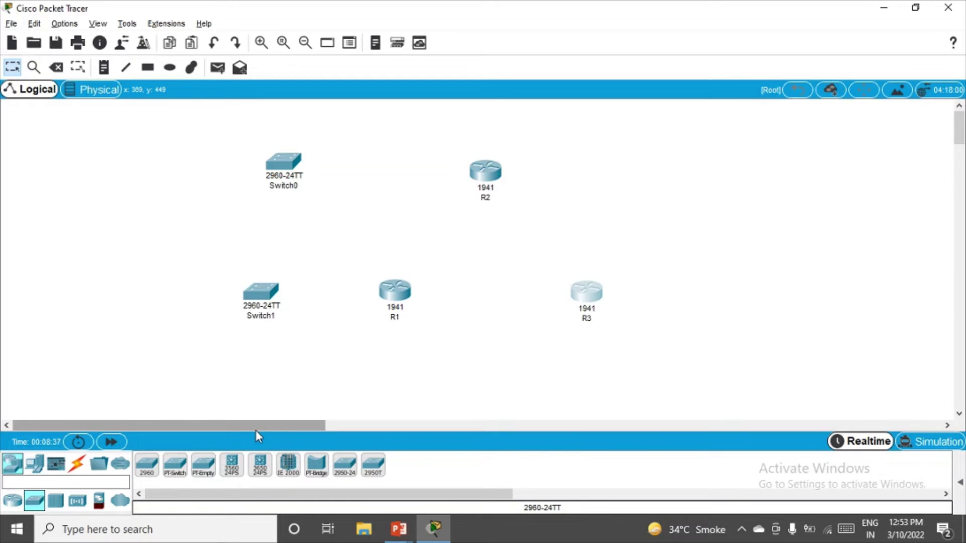
pyautogui.moveTo(285, 158); pyautogui.dragTo(362, 153)
pyautogui.moveTo(254, 309)
pyautogui.mouseDown()
pyautogui.moveTo(253, 333)
pyautogui.moveTo(263, 308)
pyautogui.mouseUp()
# Add a third 2960 switch to the right of R3 and nudge Switch0 slightly down
pyautogui.click(159, 471)
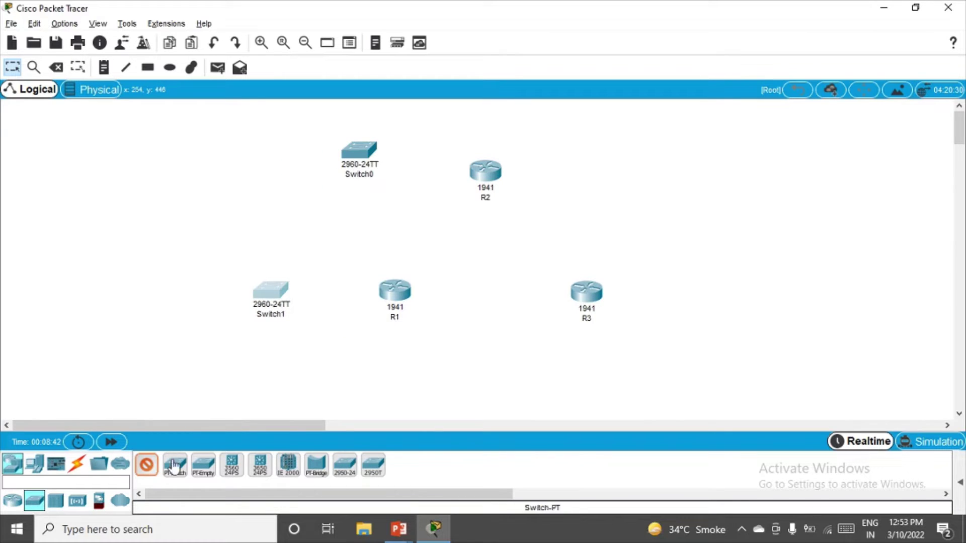
pyautogui.click(679, 299)
pyautogui.moveTo(685, 295); pyautogui.dragTo(712, 291)
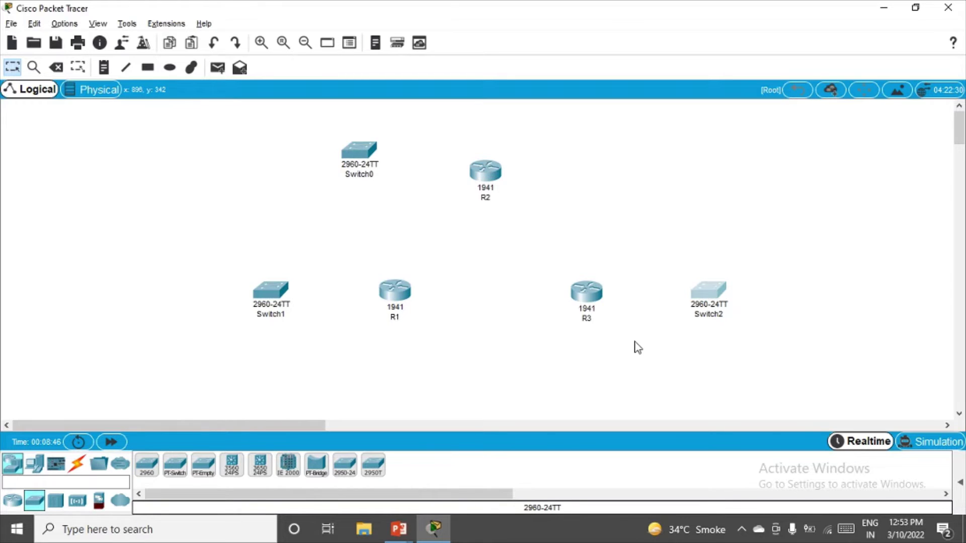
pyautogui.click(354, 152)
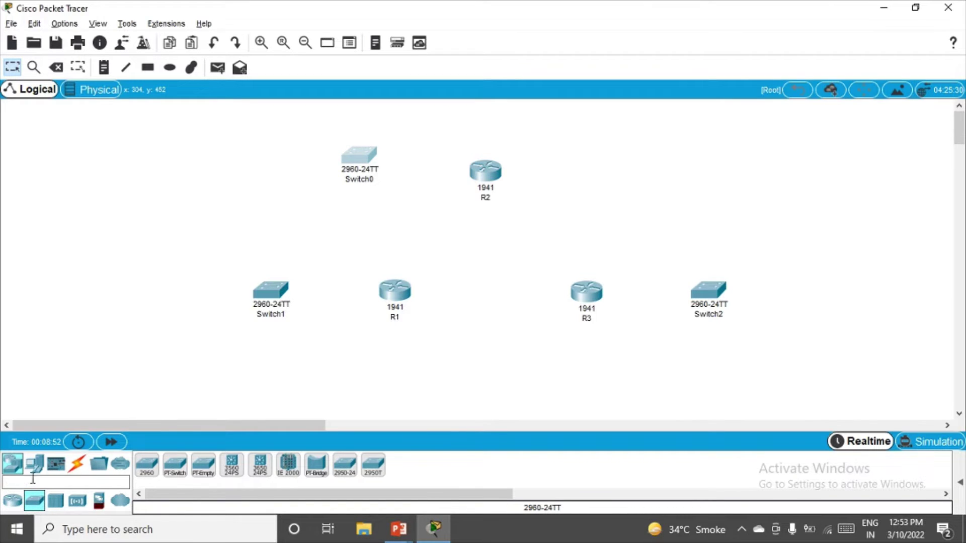
# Place three PCs: one left of Switch1, one left of Switch0, and one right of Switch2
pyautogui.click(33, 464)
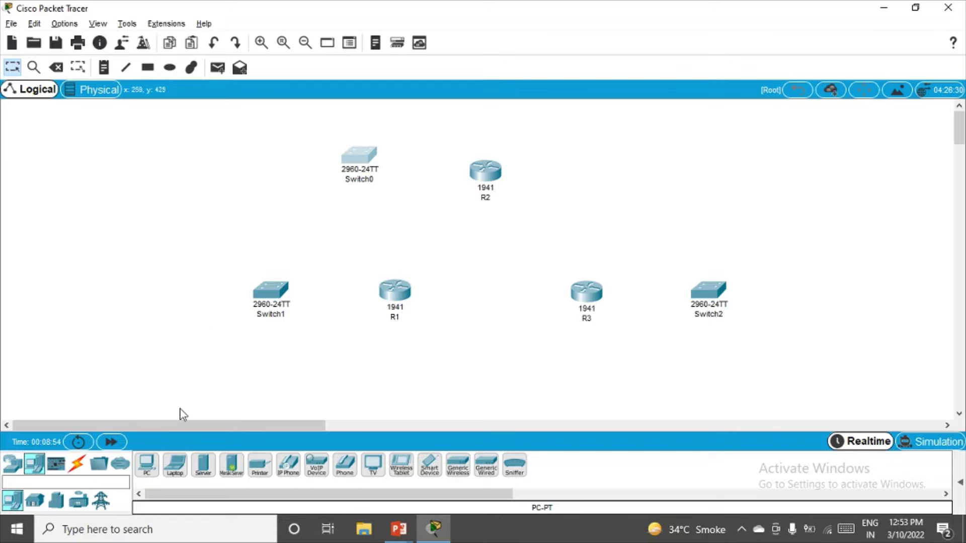
pyautogui.click(145, 465)
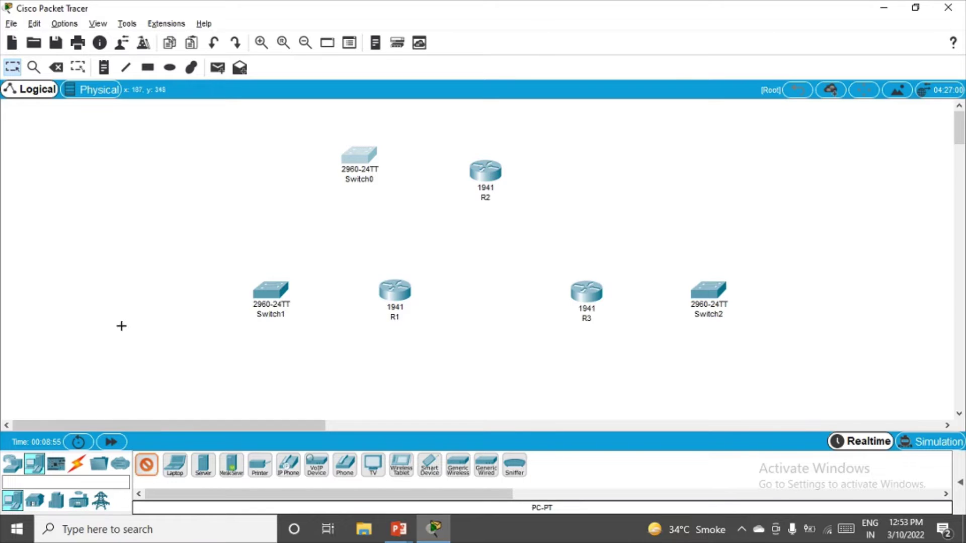
pyautogui.click(142, 309)
pyautogui.click(148, 473)
pyautogui.click(152, 169)
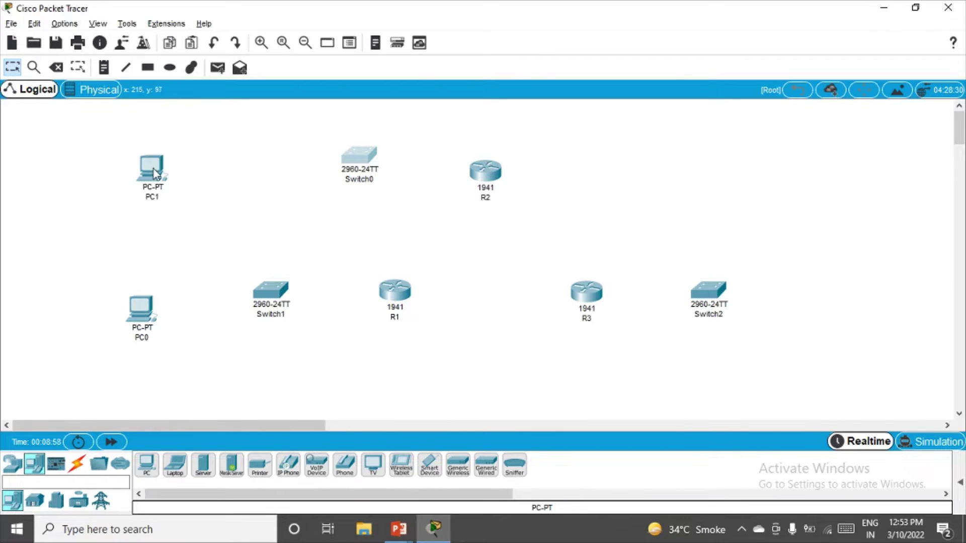
pyautogui.click(151, 469)
pyautogui.click(818, 293)
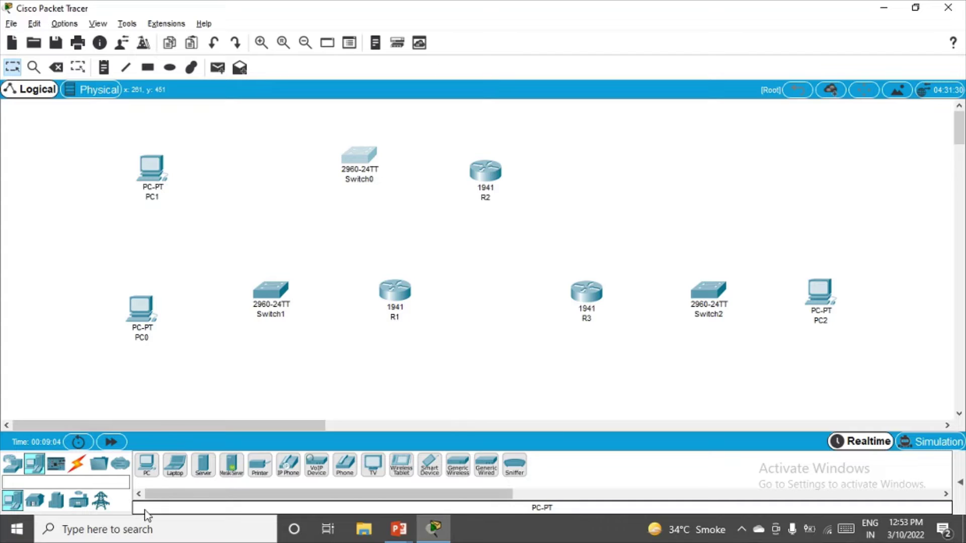
# Place two generic servers, one above Switch1 and one above PC2
pyautogui.click(211, 475)
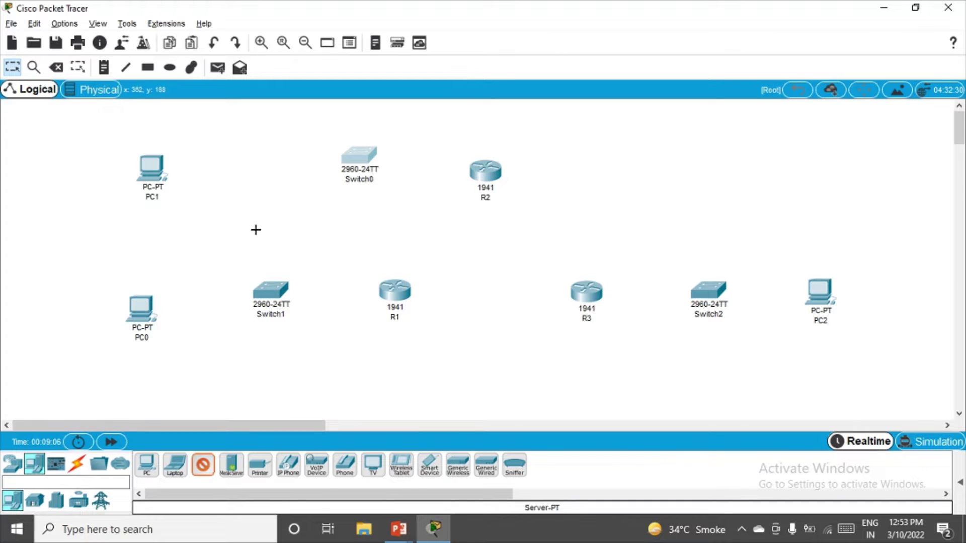
pyautogui.click(249, 215)
pyautogui.click(202, 465)
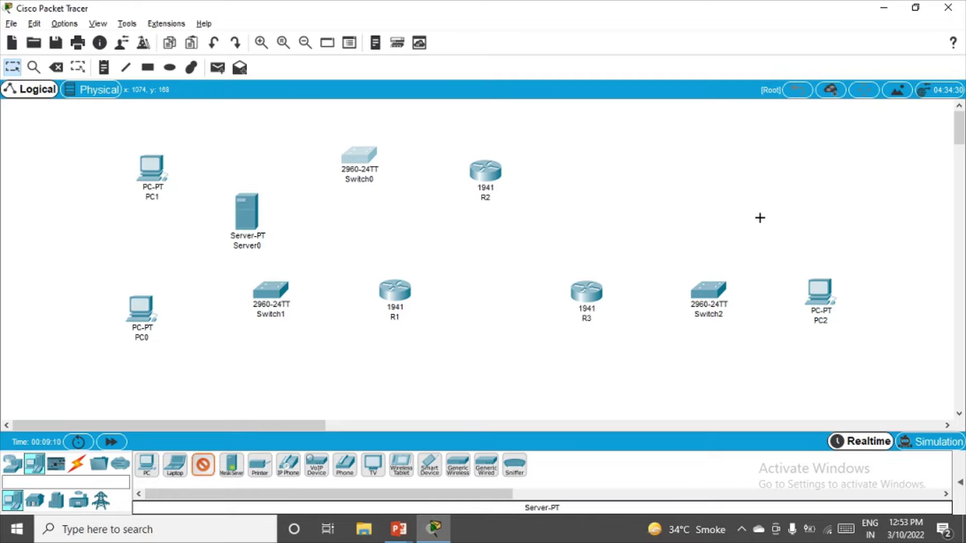
pyautogui.click(810, 221)
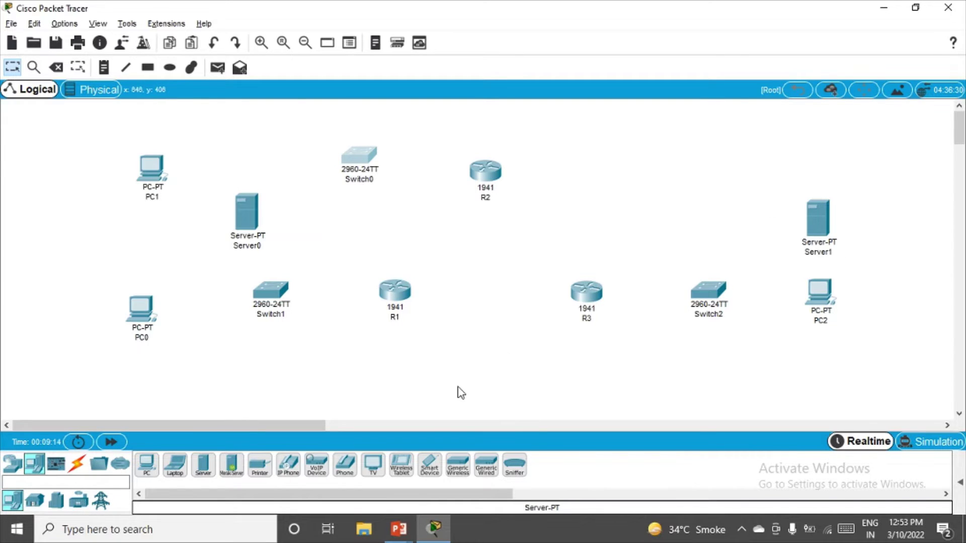
# Cable PC0 to Switch1 and Switch1 to R1 using the automatically chosen connection type
pyautogui.click(76, 463)
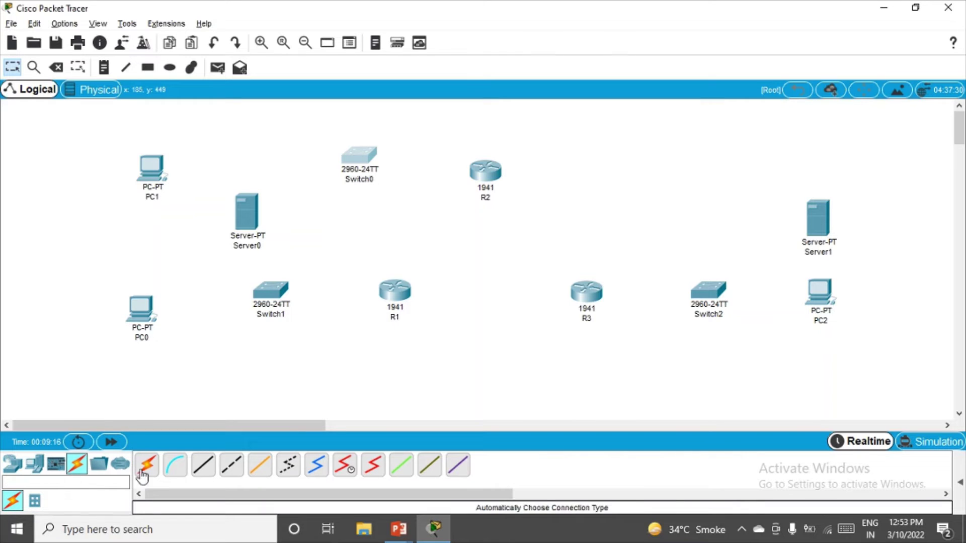
pyautogui.click(147, 470)
pyautogui.click(140, 307)
pyautogui.click(269, 292)
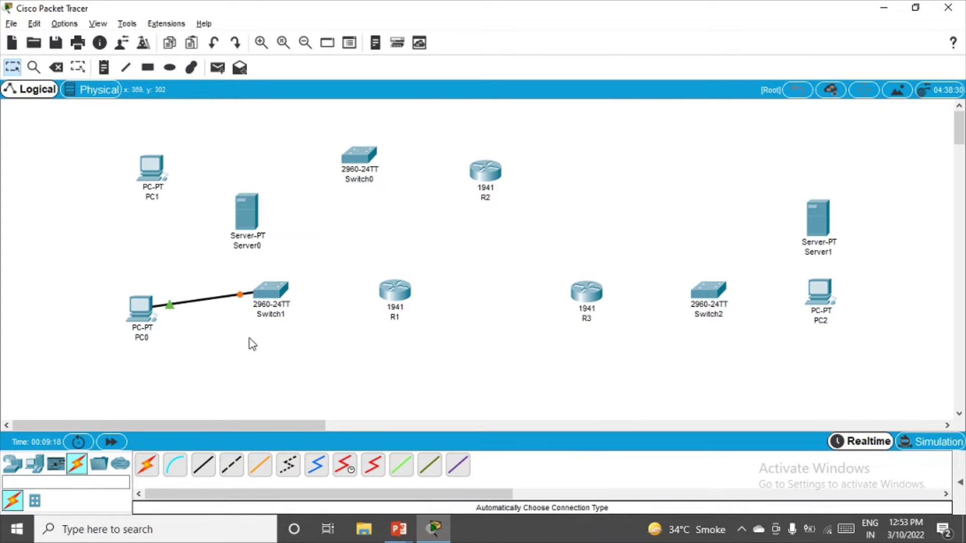
pyautogui.click(152, 468)
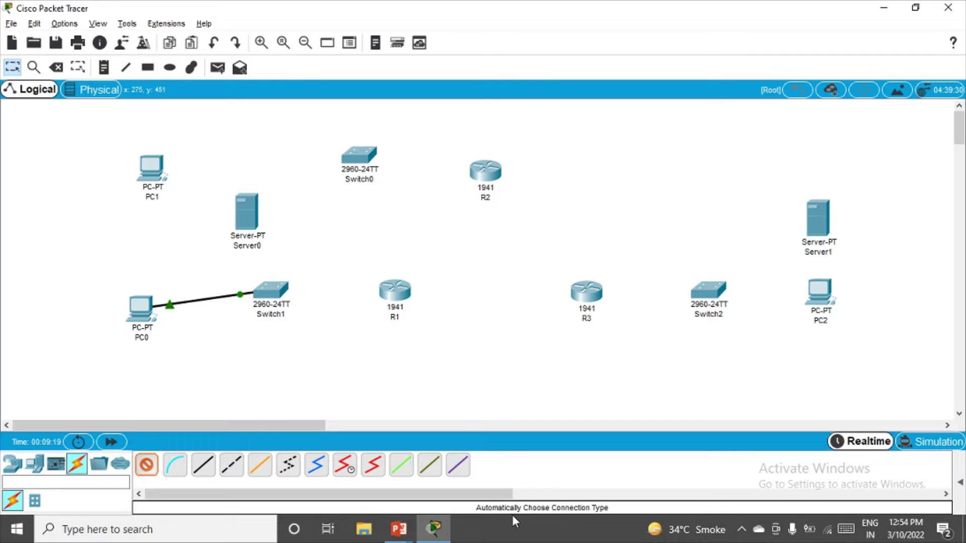
pyautogui.click(280, 293)
pyautogui.click(395, 290)
# Move PC1 slightly up and Server0 slightly left, and cable both to Switch0 with the automatic connection type
pyautogui.moveTo(155, 178); pyautogui.dragTo(160, 150)
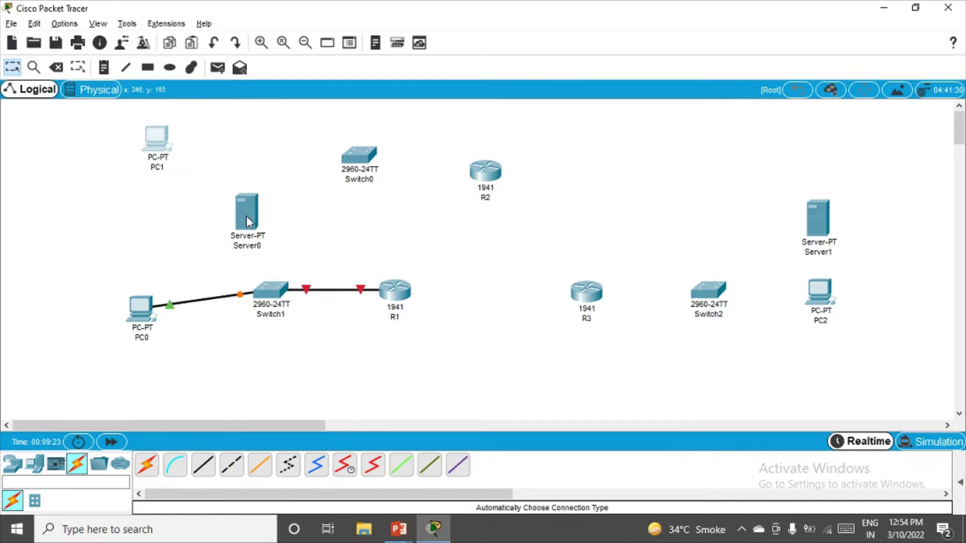
pyautogui.moveTo(245, 215); pyautogui.dragTo(230, 221)
pyautogui.click(146, 465)
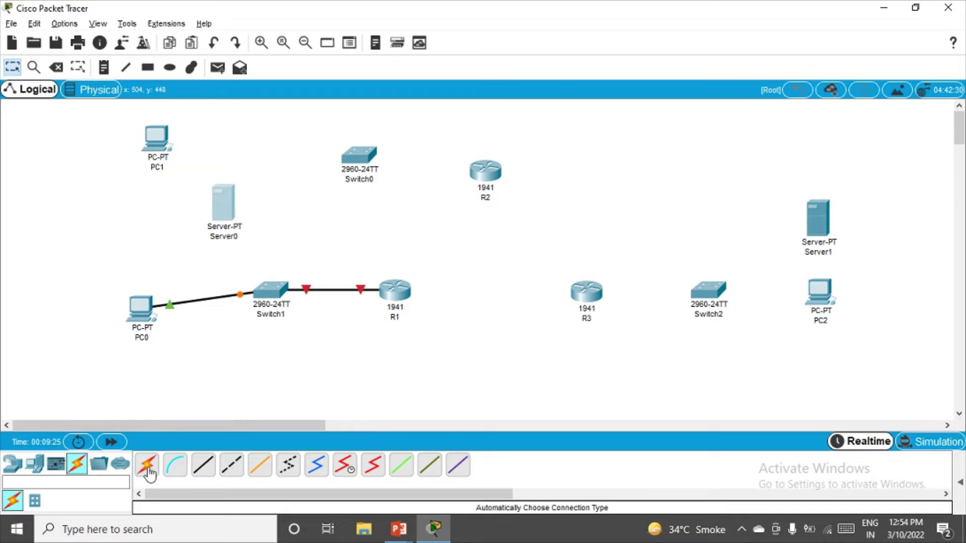
pyautogui.click(174, 136)
pyautogui.click(358, 154)
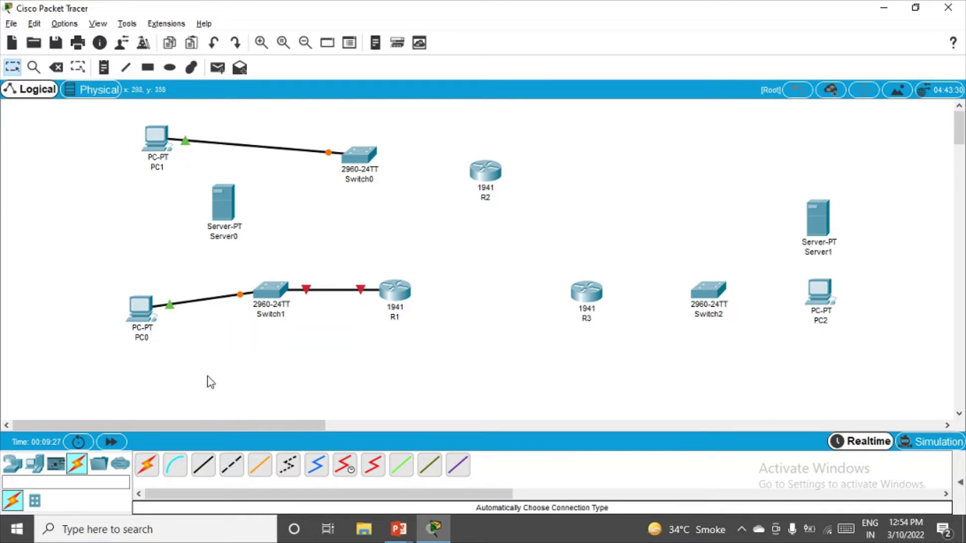
pyautogui.click(149, 465)
pyautogui.click(223, 201)
pyautogui.click(359, 154)
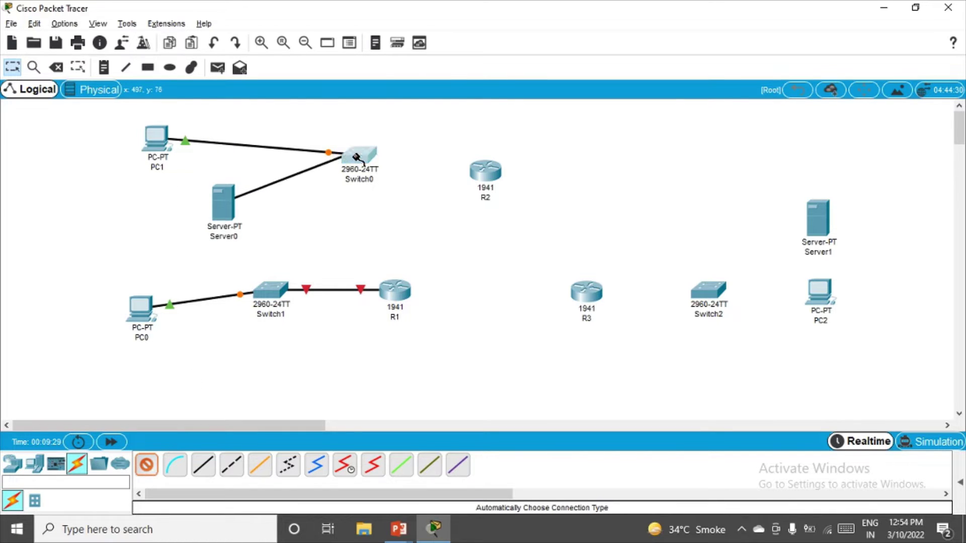
# Cable Switch0 to R2 and R3 to Switch2 using the automatically chosen connection type
pyautogui.click(147, 465)
pyautogui.click(360, 167)
pyautogui.click(485, 170)
pyautogui.click(146, 465)
pyautogui.click(589, 291)
pyautogui.click(715, 293)
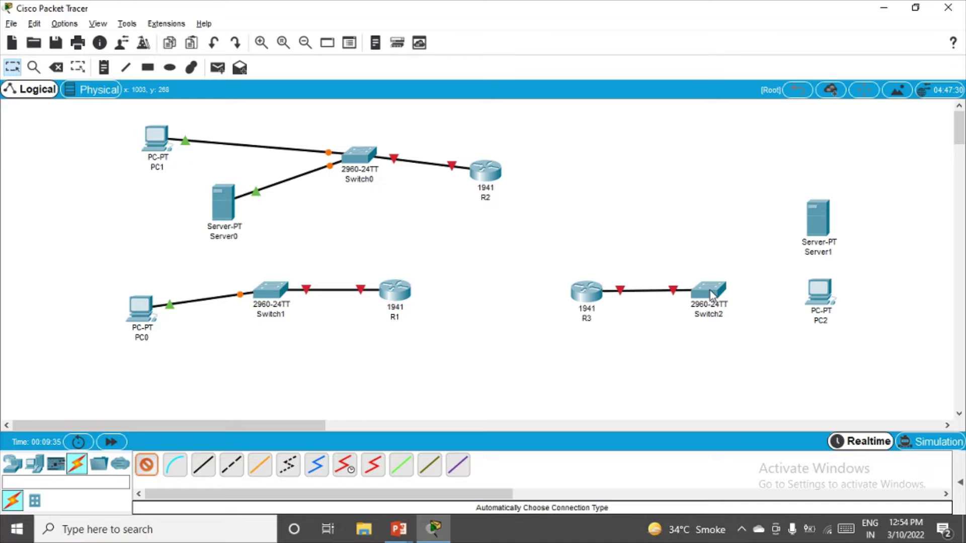
# Cable Switch2 to Server1 and to PC2 using the automatically chosen connection type
pyautogui.click(147, 465)
pyautogui.click(712, 292)
pyautogui.click(818, 217)
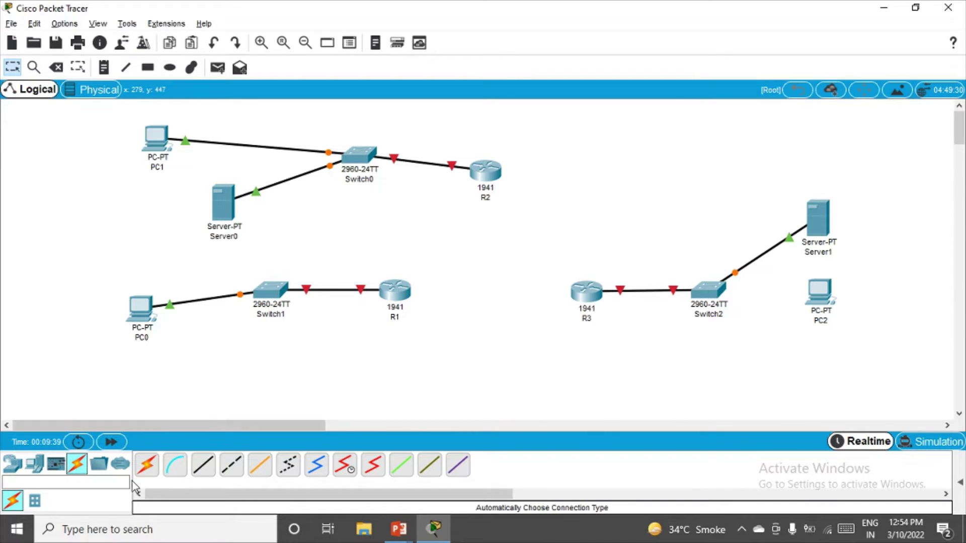
pyautogui.click(146, 466)
pyautogui.click(708, 294)
pyautogui.click(819, 296)
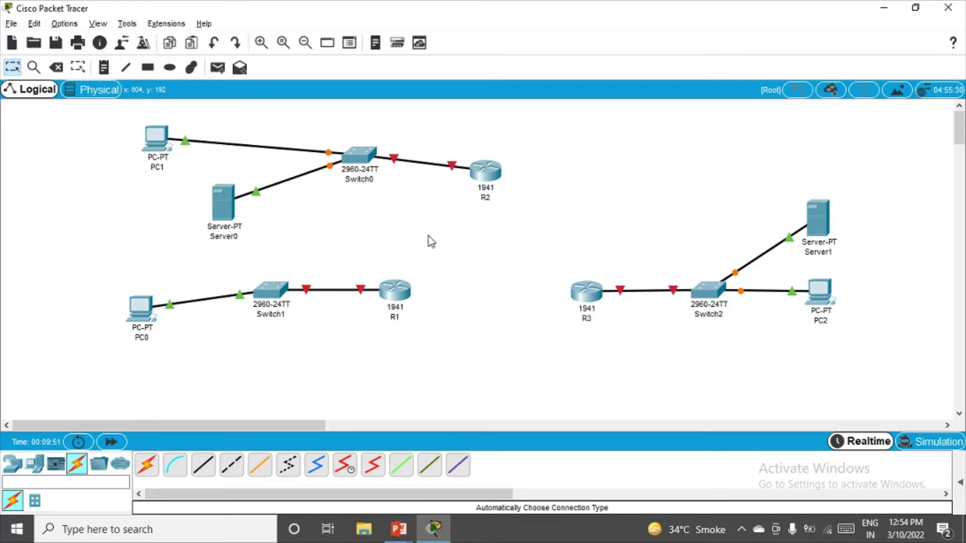
# Install an HWIC-2T serial module in the leftmost empty slot of router R1
pyautogui.click(399, 294)
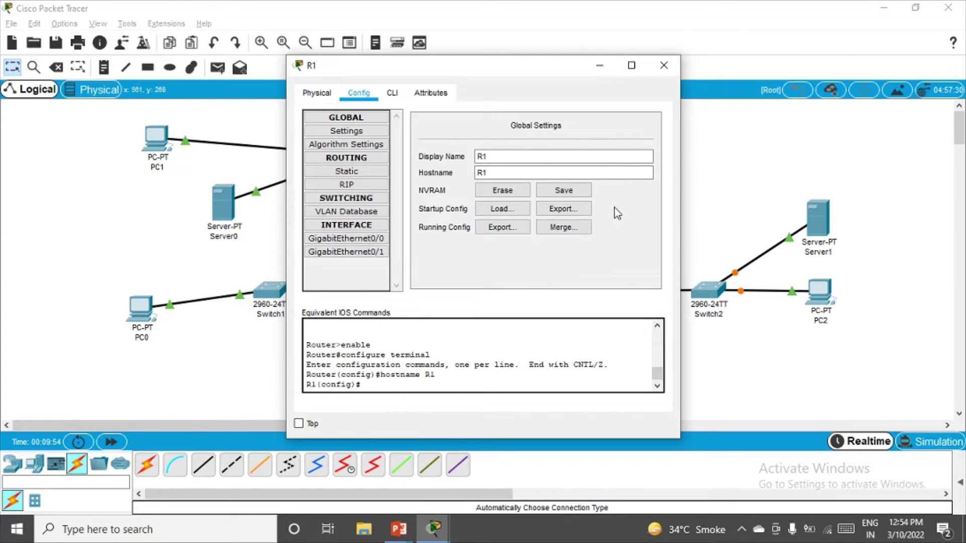
pyautogui.click(308, 95)
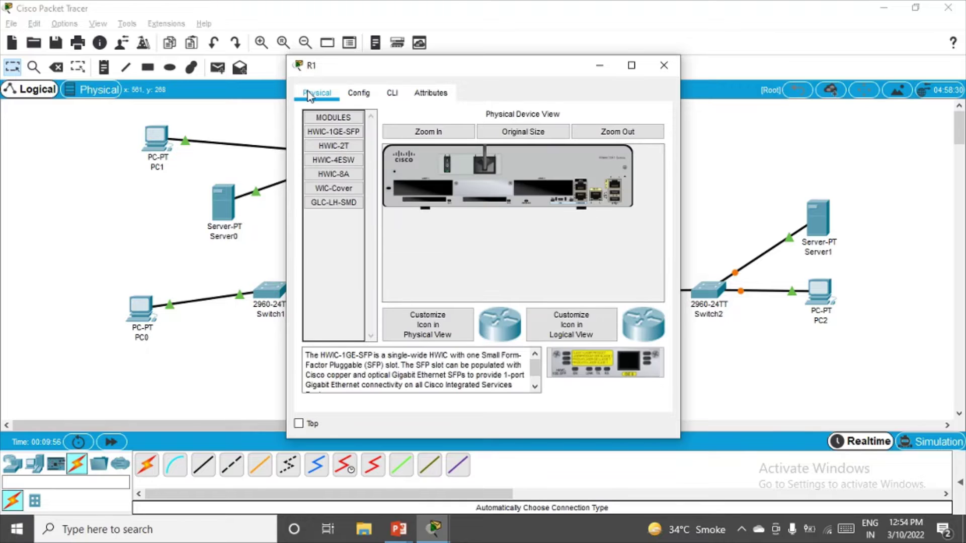
pyautogui.click(459, 135)
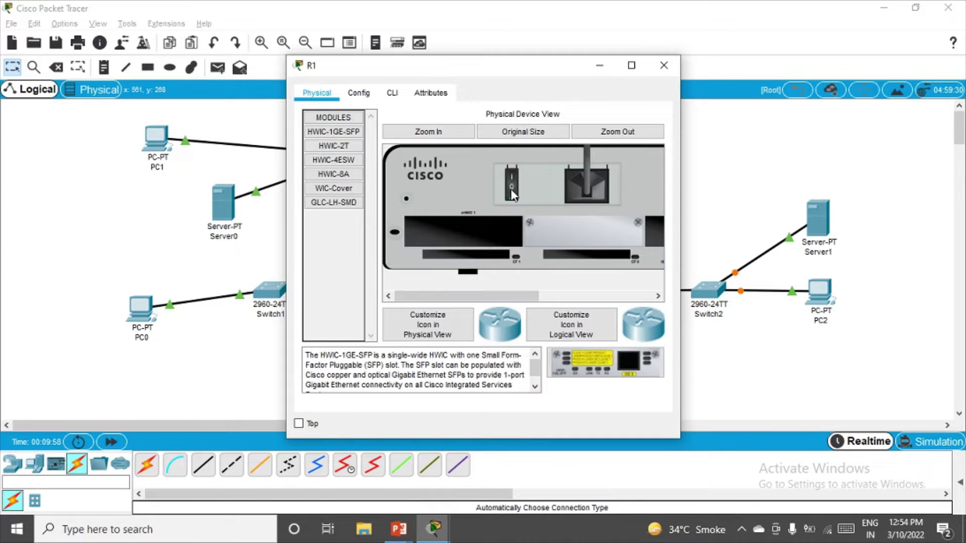
pyautogui.moveTo(334, 146); pyautogui.dragTo(452, 231)
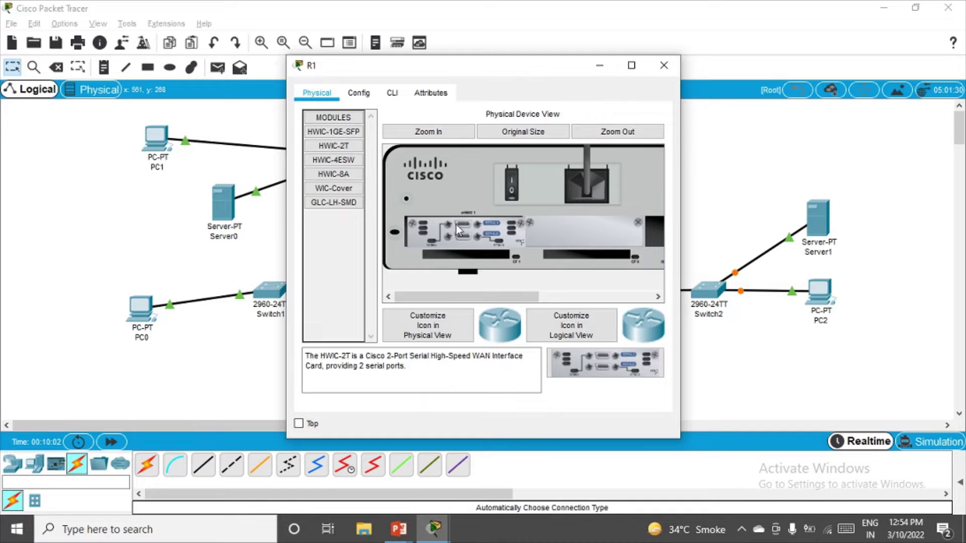
pyautogui.click(664, 66)
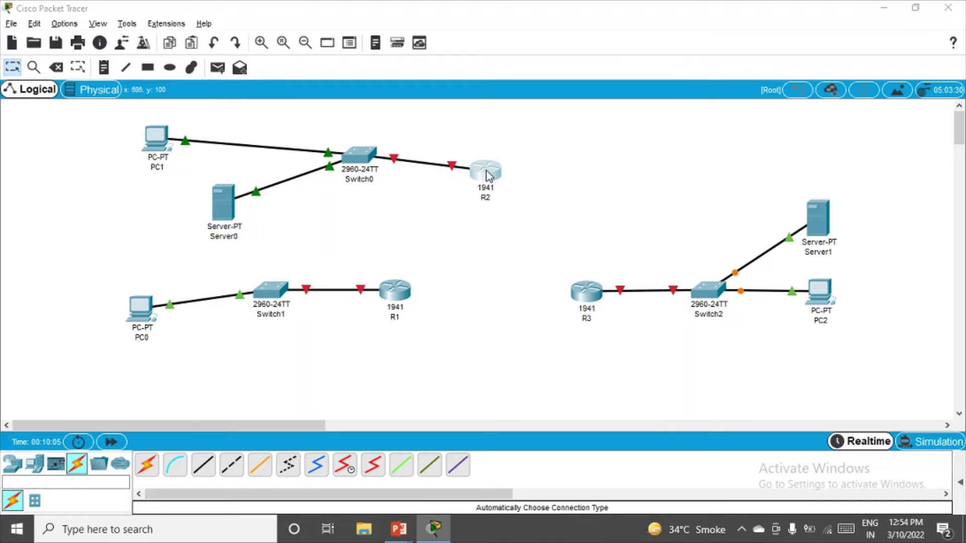
# Install an HWIC-2T serial module in the leftmost slot of router R2 and power the router back on
pyautogui.click(486, 173)
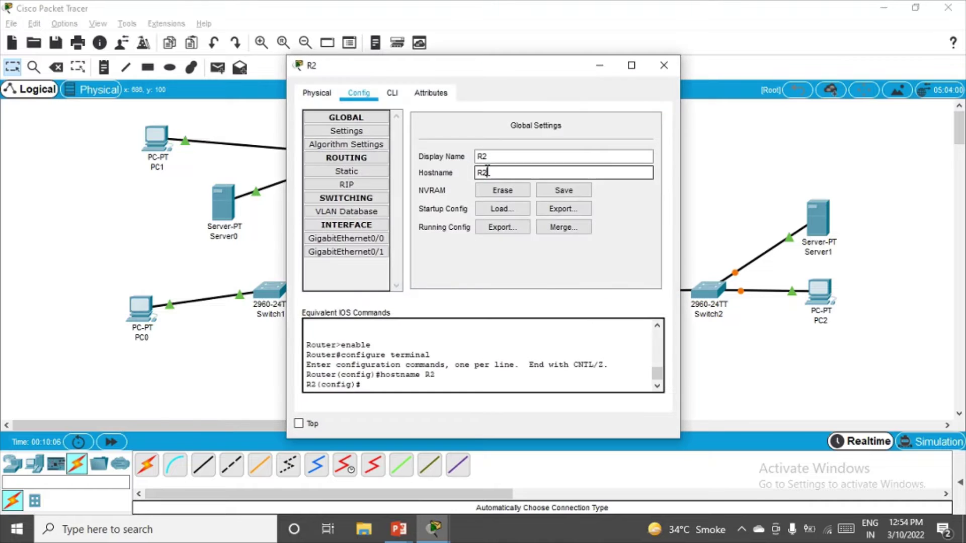
pyautogui.click(318, 95)
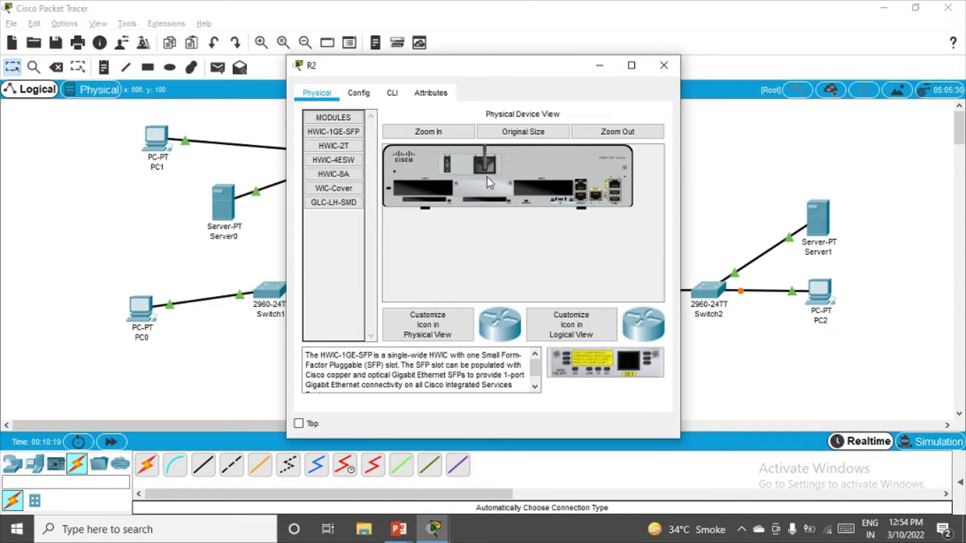
pyautogui.click(449, 133)
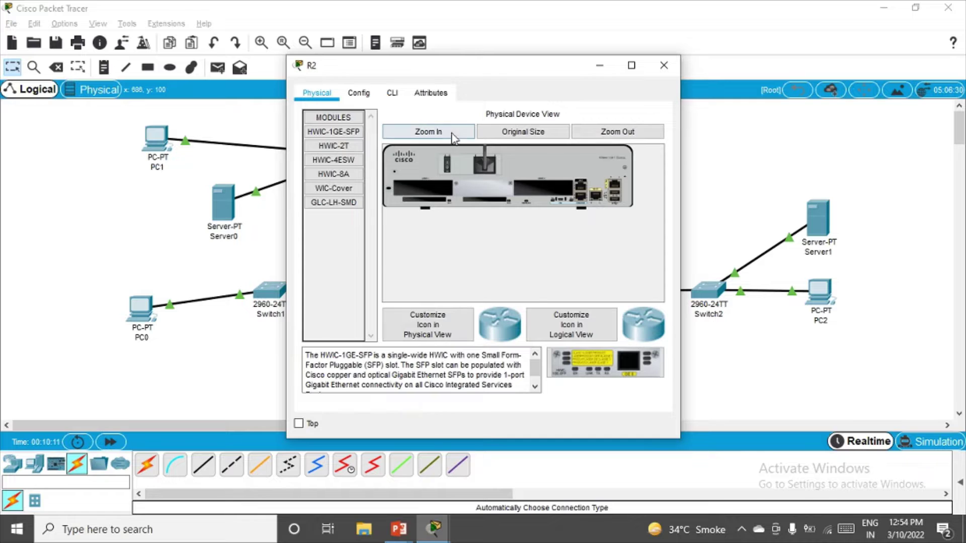
pyautogui.moveTo(334, 145); pyautogui.dragTo(452, 233)
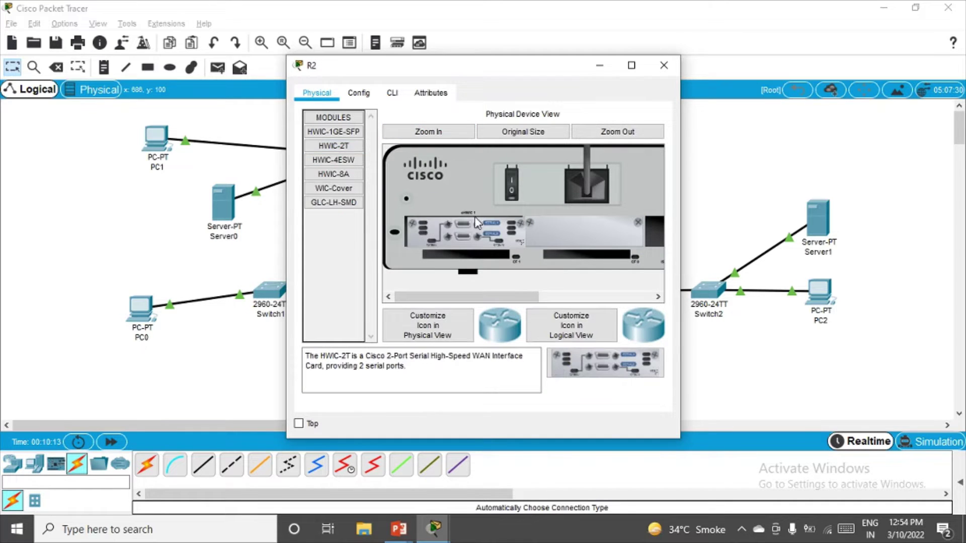
pyautogui.click(512, 191)
pyautogui.click(668, 70)
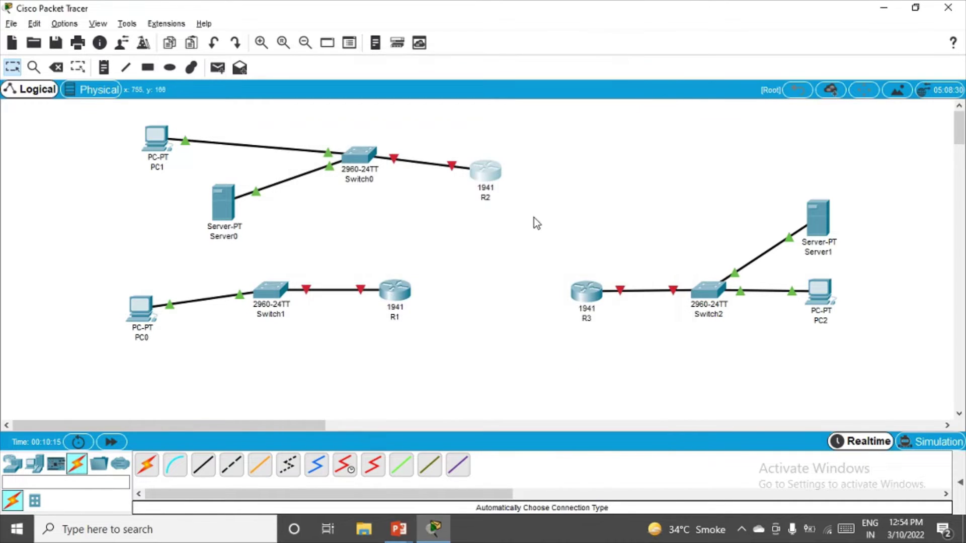
# Power off router R3 and install an HWIC-2T serial module in its leftmost empty slot
pyautogui.click(585, 290)
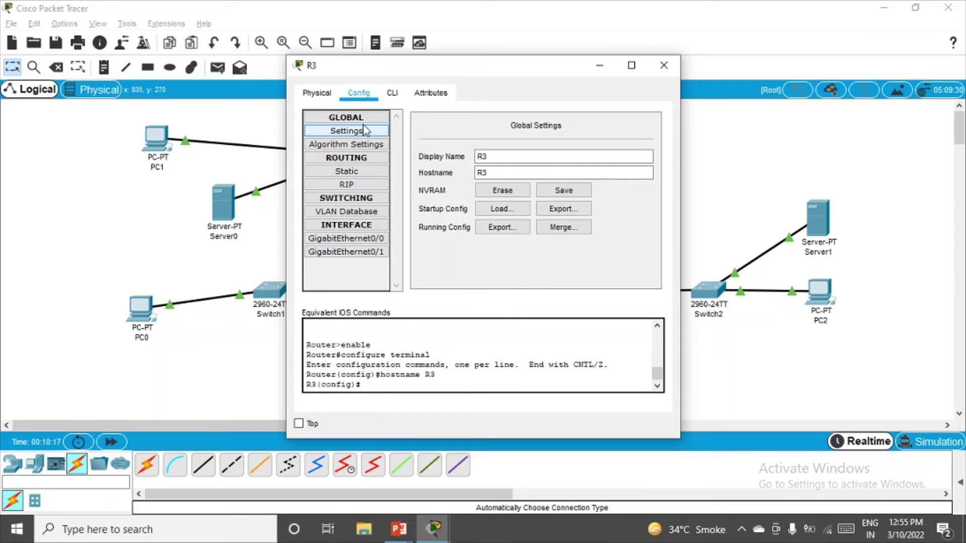
pyautogui.click(303, 94)
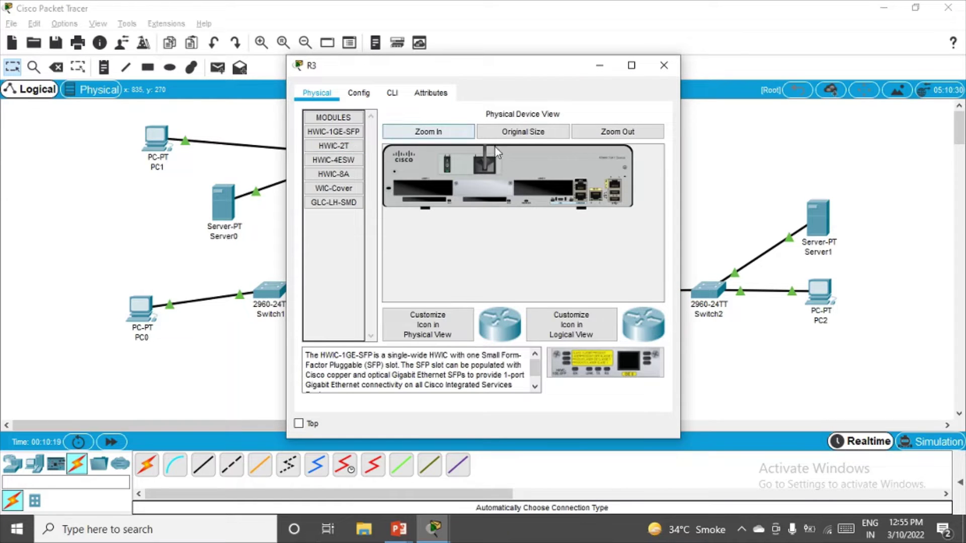
pyautogui.click(428, 132)
pyautogui.click(511, 184)
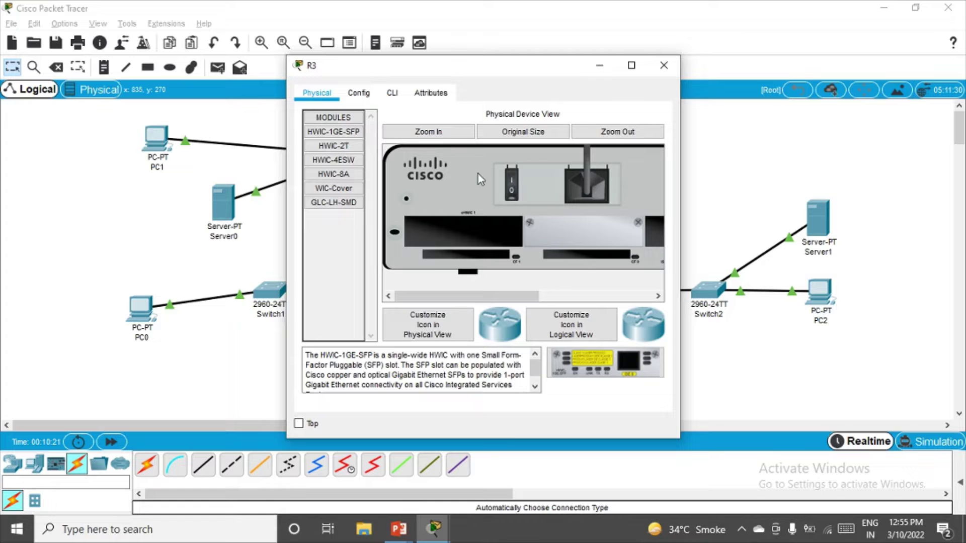
pyautogui.moveTo(336, 146); pyautogui.dragTo(506, 221)
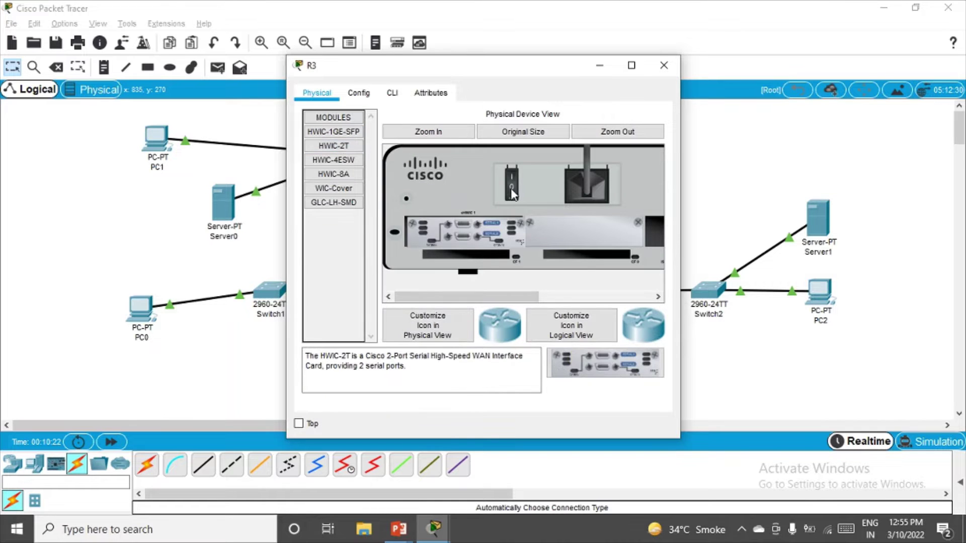
pyautogui.click(664, 65)
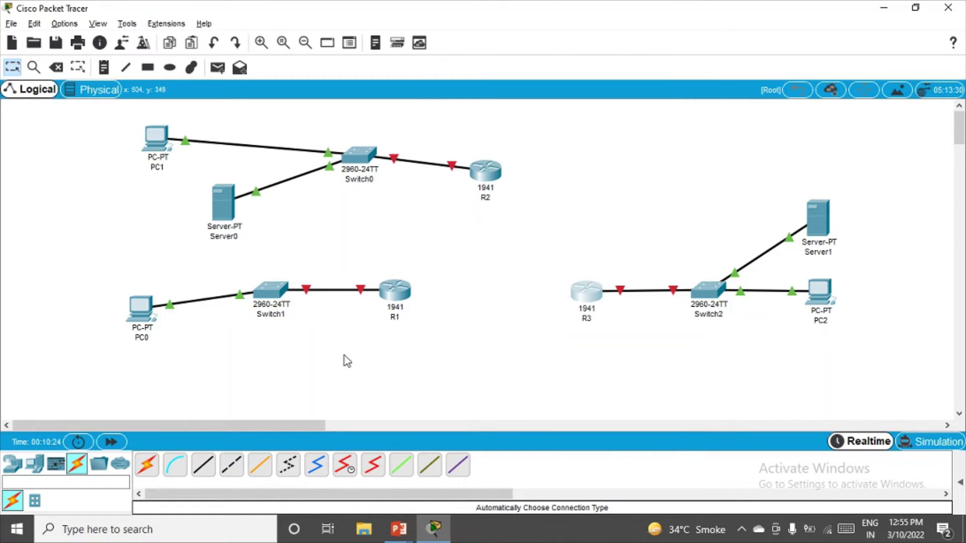
# Connect R1 to R2's Serial0/1/0 port with a Serial DTE cable
pyautogui.click(373, 465)
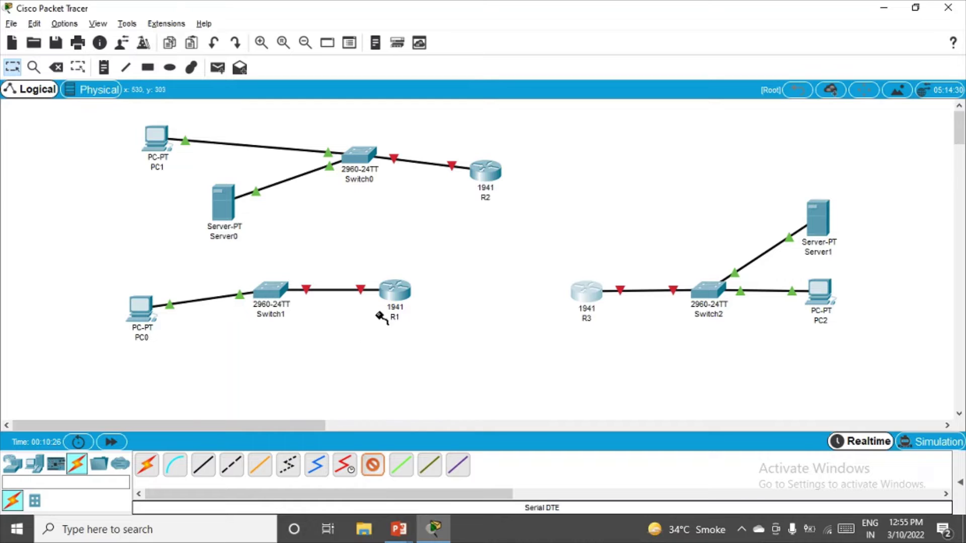
pyautogui.click(395, 291)
pyautogui.click(418, 339)
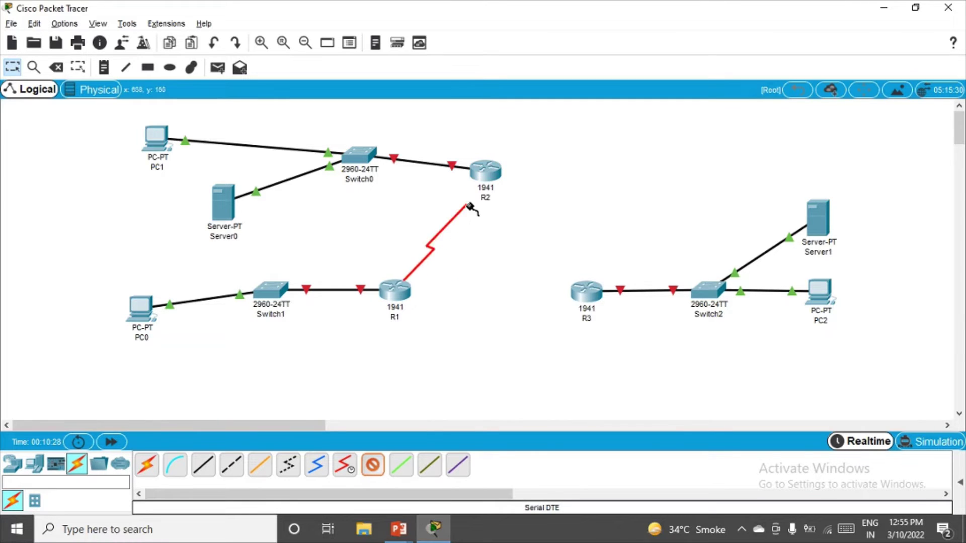
pyautogui.click(486, 169)
pyautogui.click(500, 219)
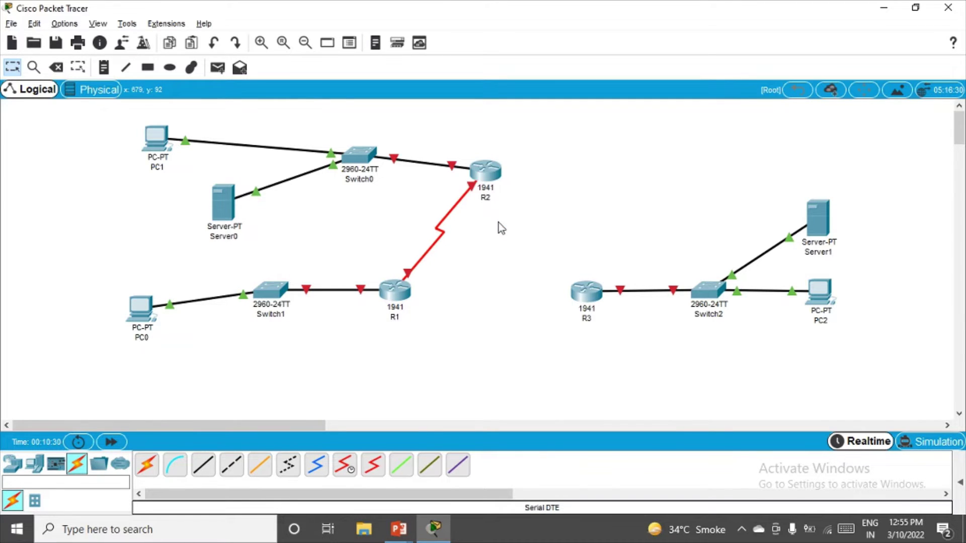
# Connect R2's Serial0/1/1 port to R3's Serial0/1/1 port with a Serial DTE cable
pyautogui.click(373, 465)
pyautogui.click(486, 173)
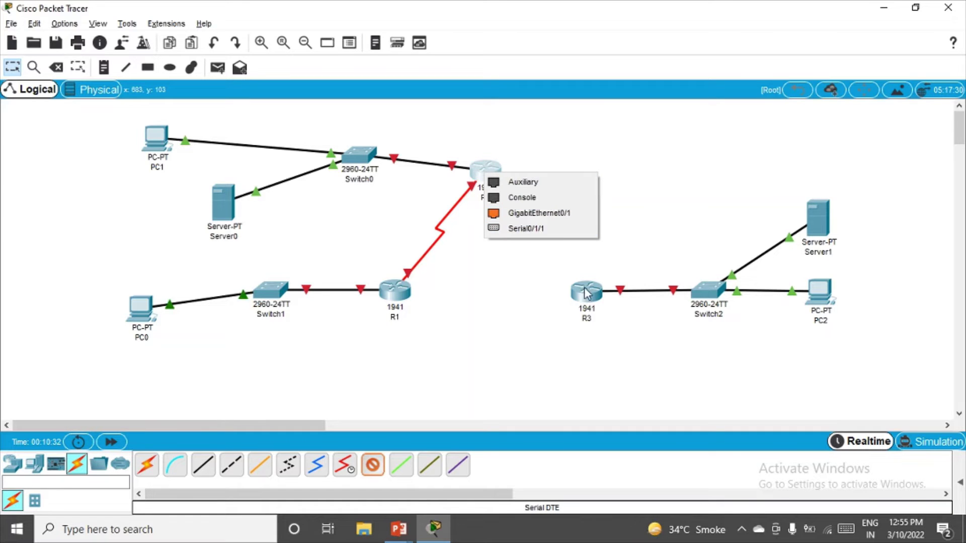
pyautogui.click(525, 228)
pyautogui.click(585, 290)
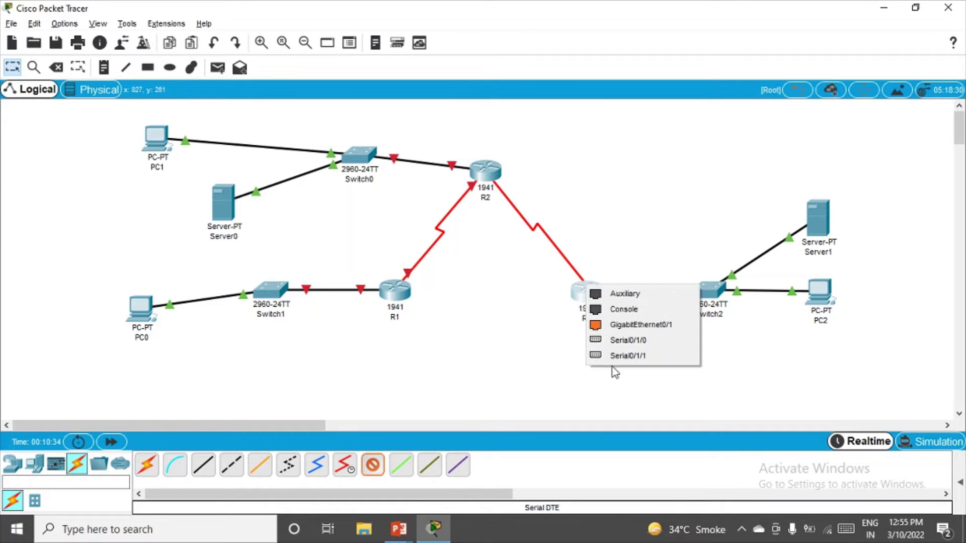
pyautogui.click(617, 356)
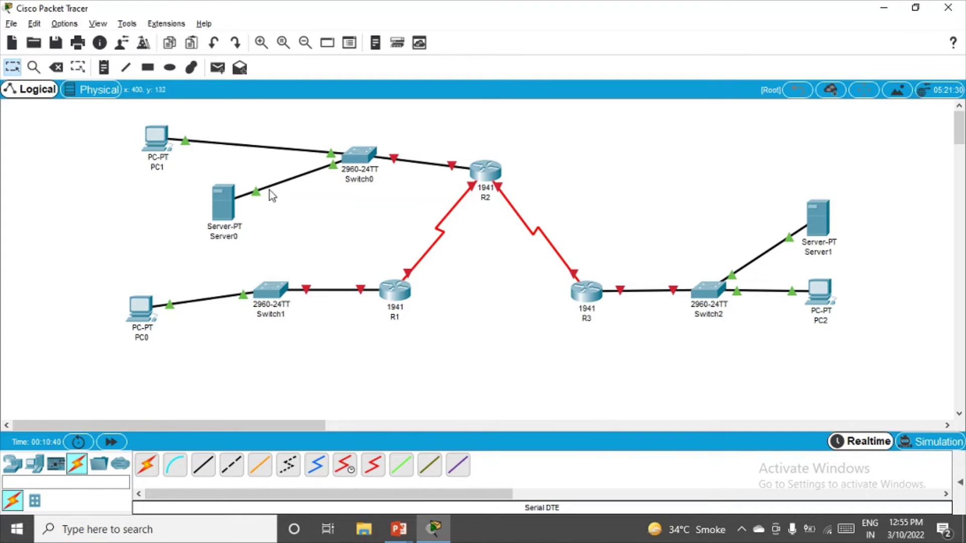
# Tidy the layout by placing PC1 above Server0, Switch0 level with R2, and PC0 level with Switch1
pyautogui.moveTo(160, 149); pyautogui.dragTo(212, 131)
pyautogui.moveTo(226, 223); pyautogui.dragTo(213, 205)
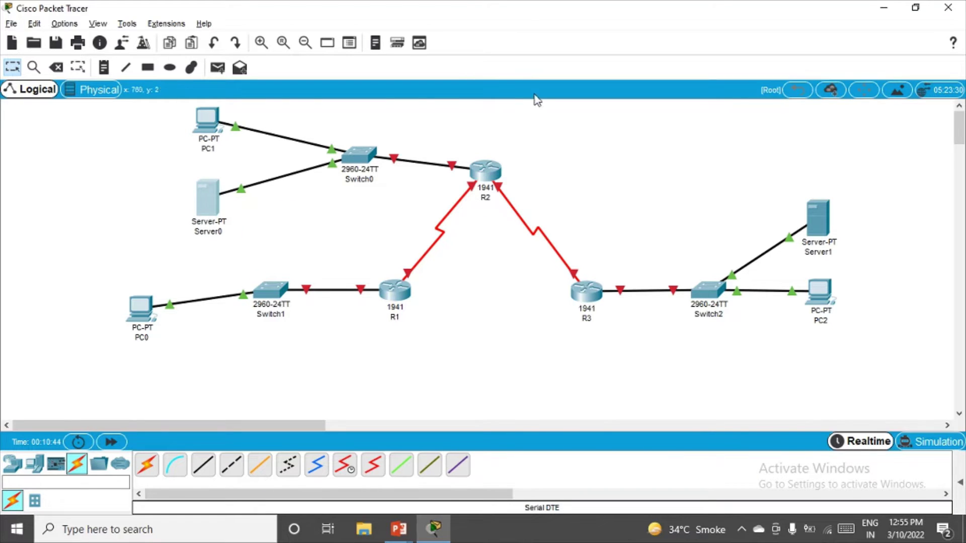
pyautogui.moveTo(367, 159); pyautogui.dragTo(366, 173)
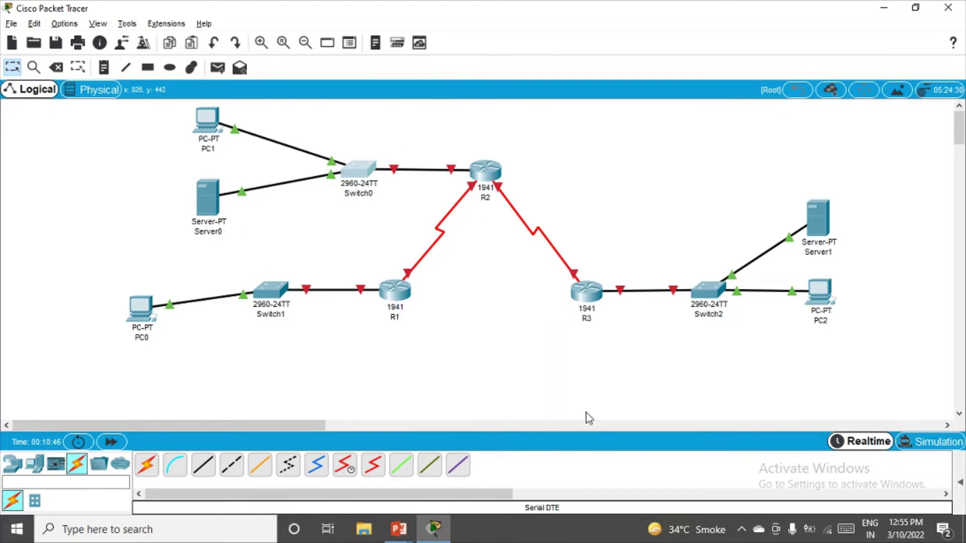
pyautogui.moveTo(143, 309); pyautogui.dragTo(160, 296)
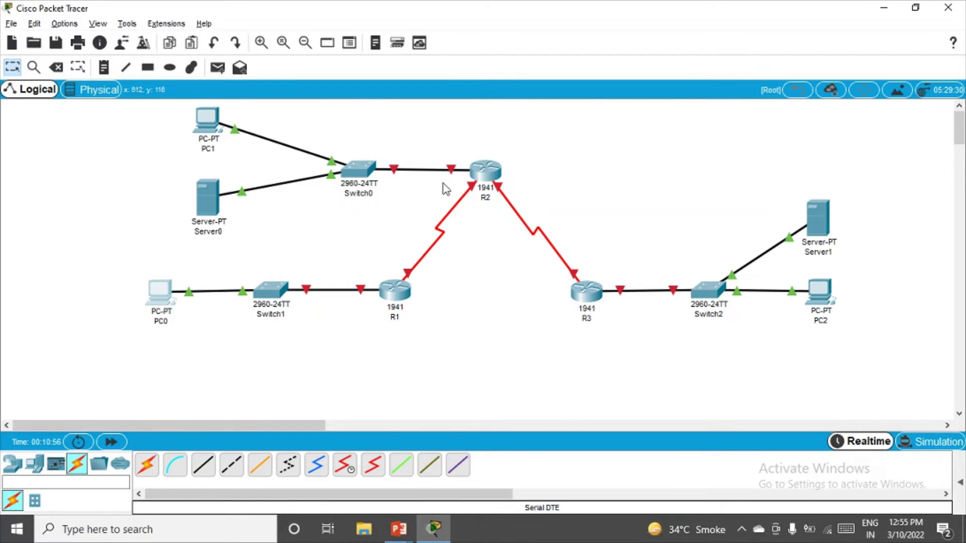
pyautogui.moveTo(549, 251)
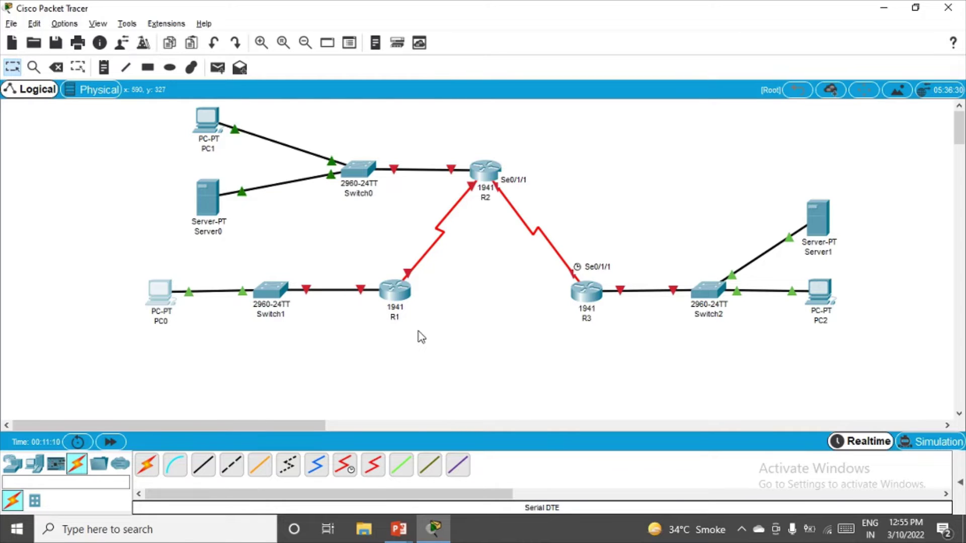
pyautogui.click(397, 297)
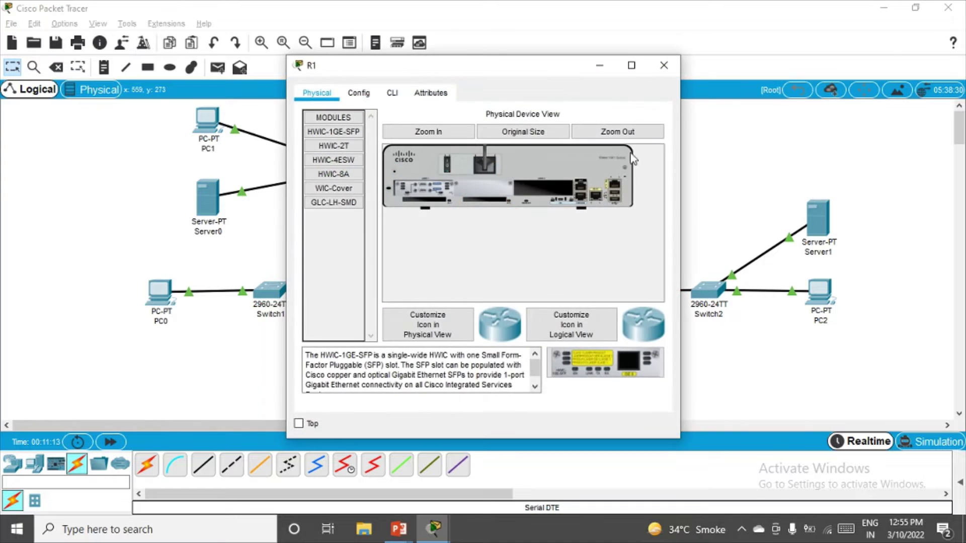
pyautogui.click(666, 60)
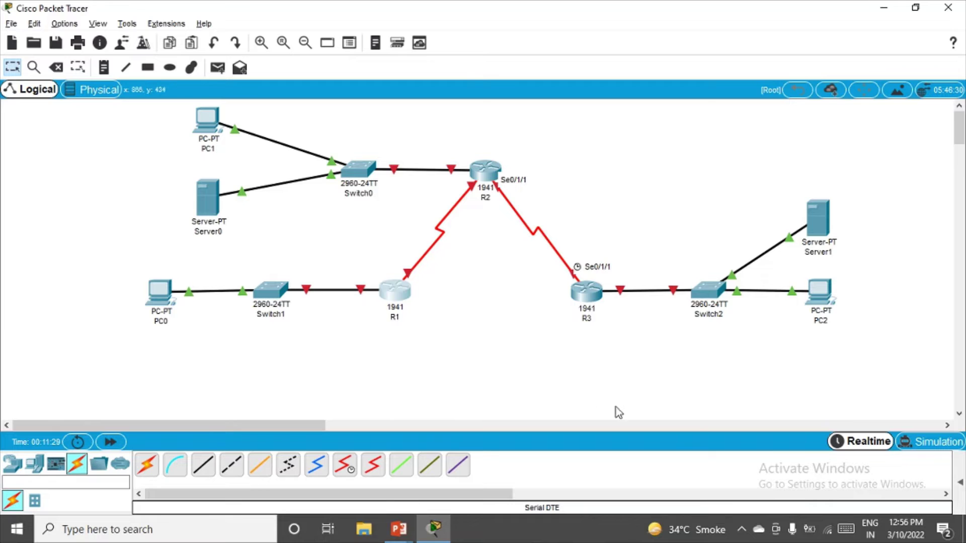
pyautogui.click(155, 75)
pyautogui.click(653, 8)
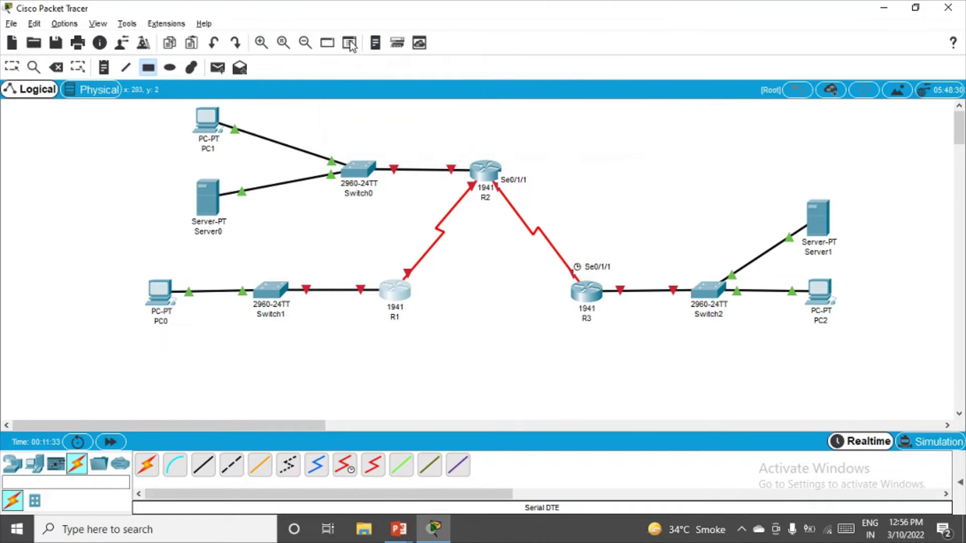
# Place a text note reading 192.168.1.0 below Switch1 to label that LAN
pyautogui.click(105, 68)
pyautogui.click(264, 336)
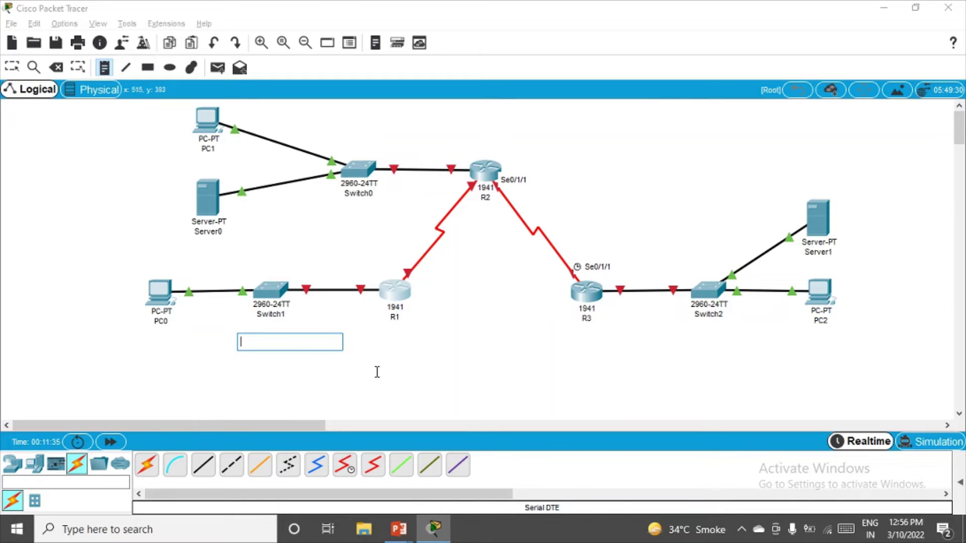
pyautogui.write('192.168')
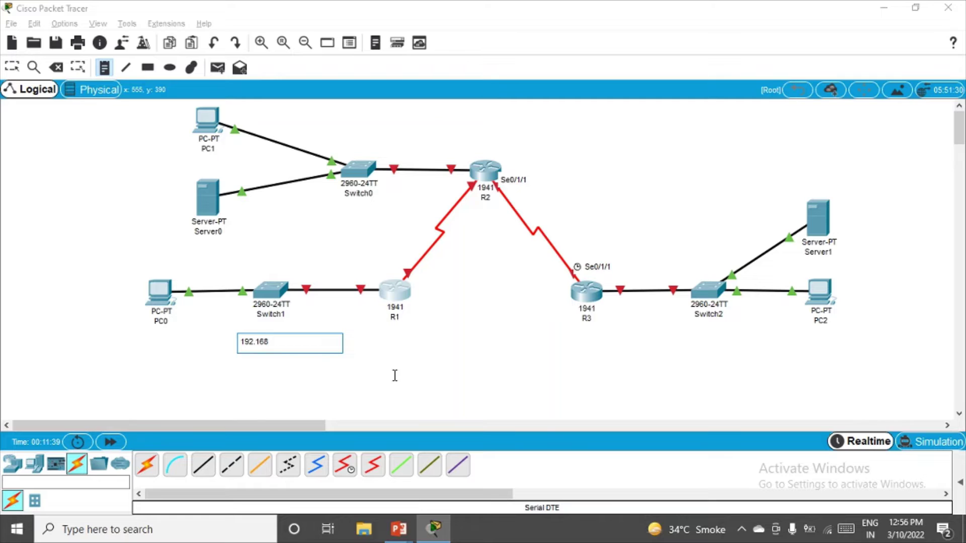
pyautogui.write('.1.0')
pyautogui.press('Escape')
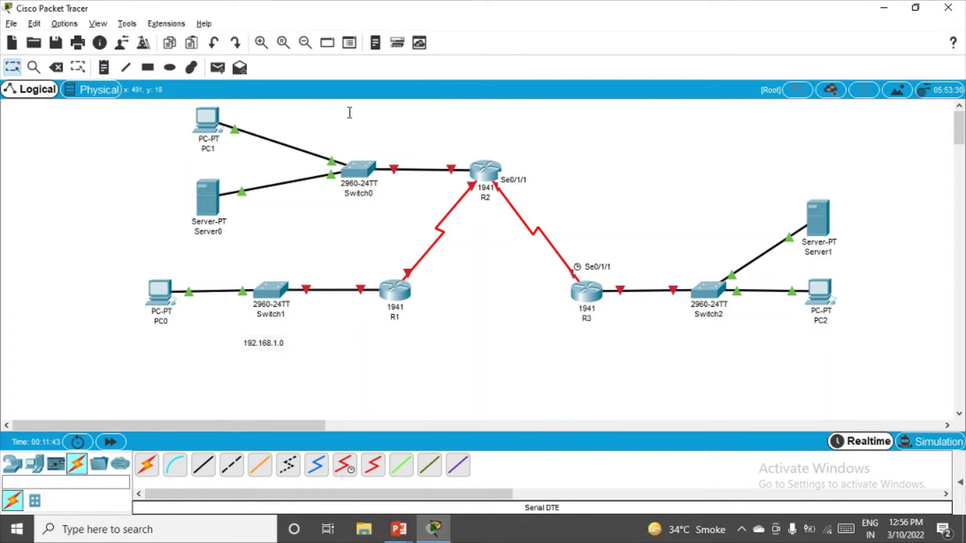
# Place a text note reading 192.168.2.0 above Switch0 to label its network
pyautogui.click(104, 67)
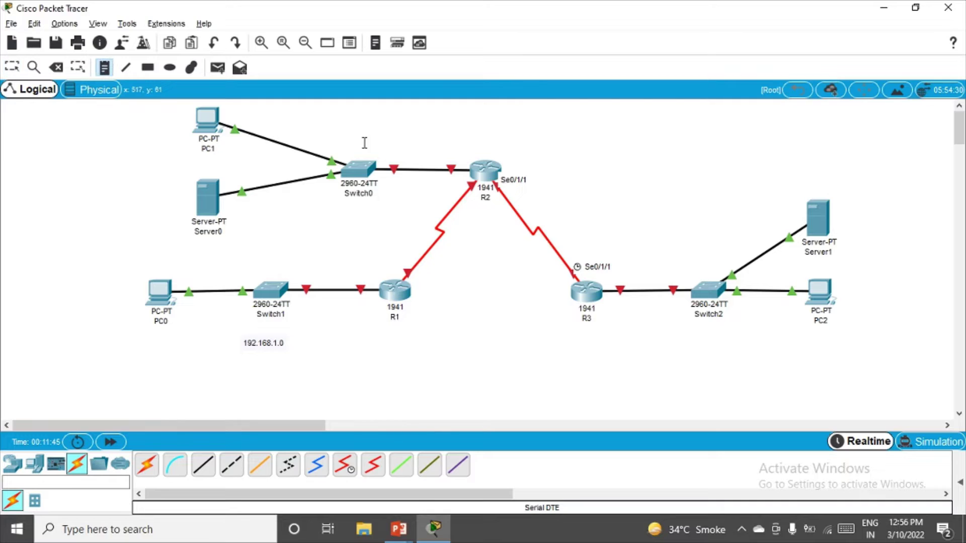
pyautogui.click(343, 132)
pyautogui.write('192')
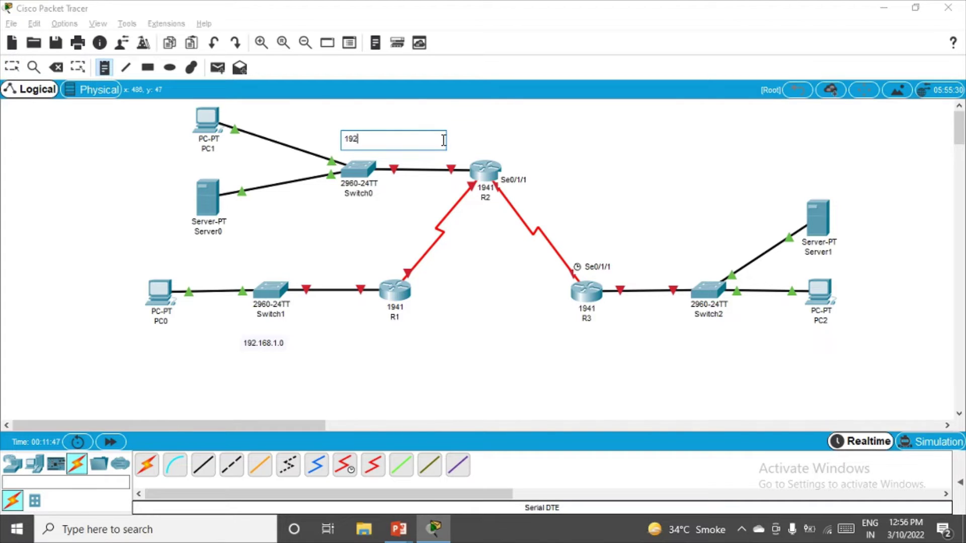
pyautogui.write('.168.2.0')
# Place a text note reading 192.168.3.0 below Switch2 to label its network
pyautogui.click(104, 70)
pyautogui.click(692, 338)
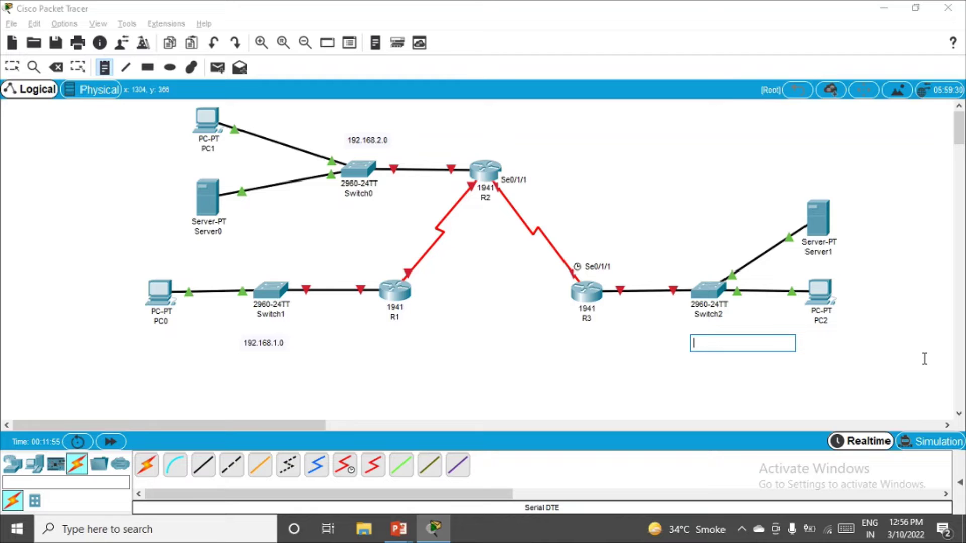
pyautogui.write('192.168.3.0')
pyautogui.click(877, 382)
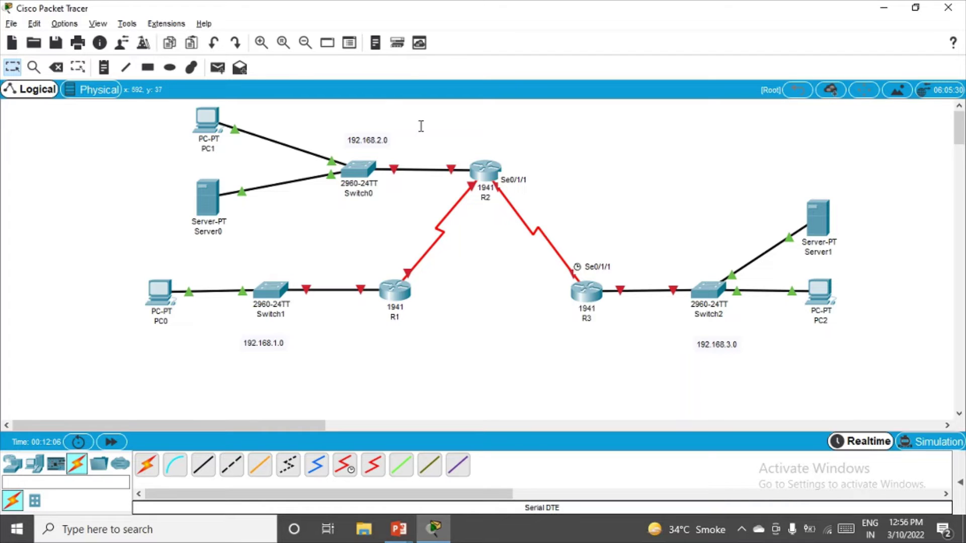
# Label the serial link between R1 and R2 with a text note reading 10.1.1.0
pyautogui.click(104, 67)
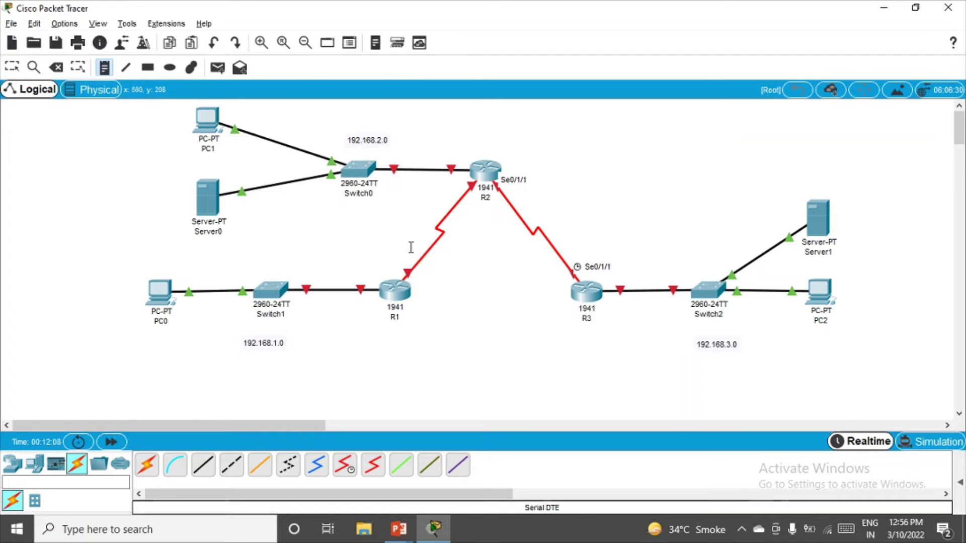
pyautogui.click(369, 238)
pyautogui.write('10')
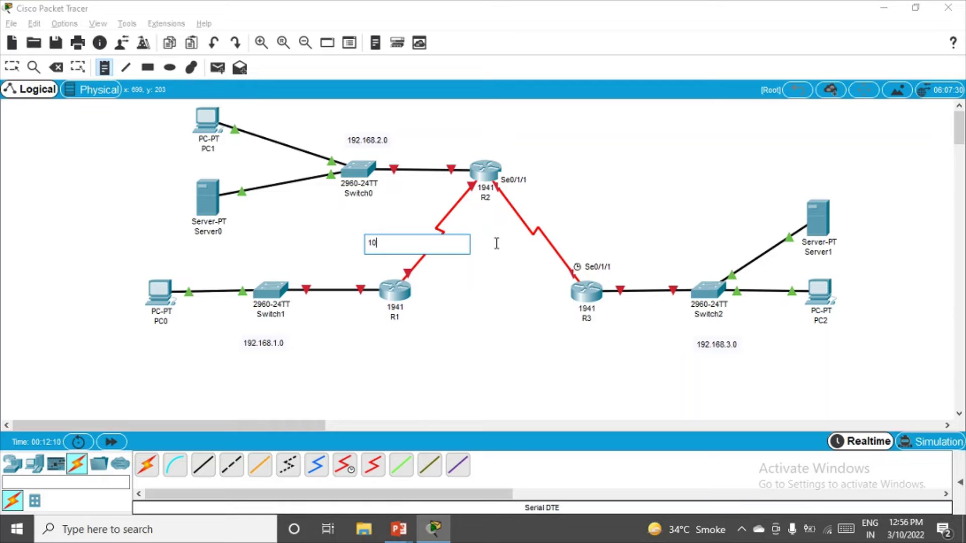
pyautogui.write('.1.1.0')
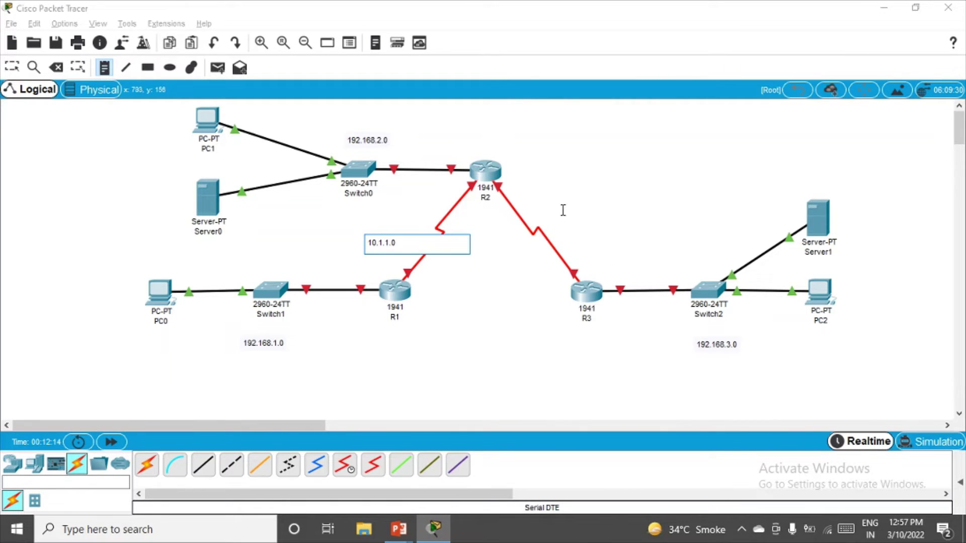
pyautogui.press('Escape')
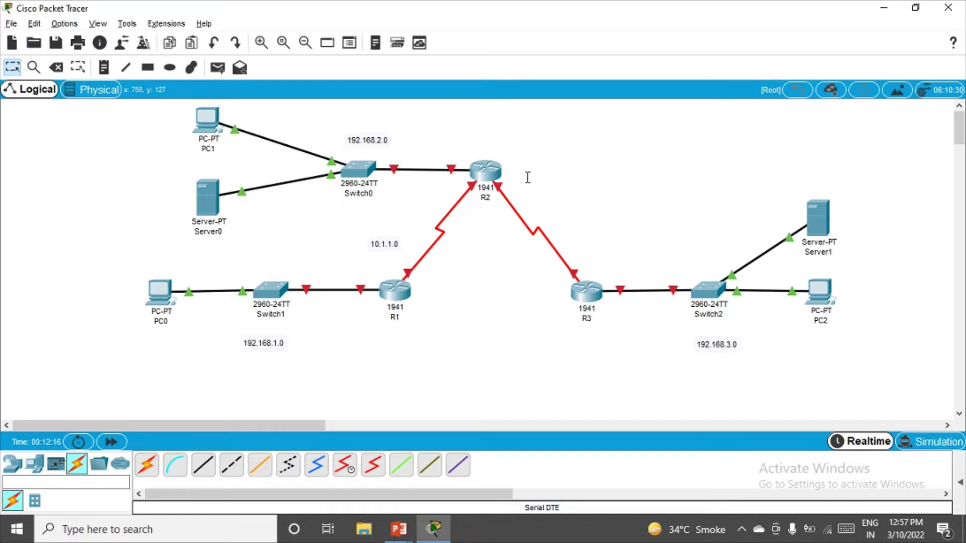
# Label the serial link between R2 and R3 with a text note reading 10.2.2.0
pyautogui.click(104, 67)
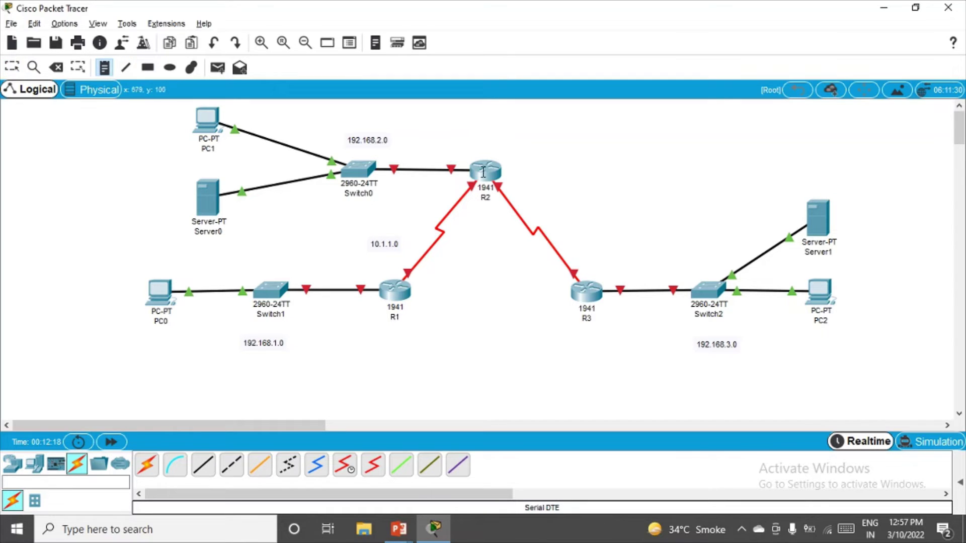
pyautogui.click(564, 211)
pyautogui.write('10.2.2.0')
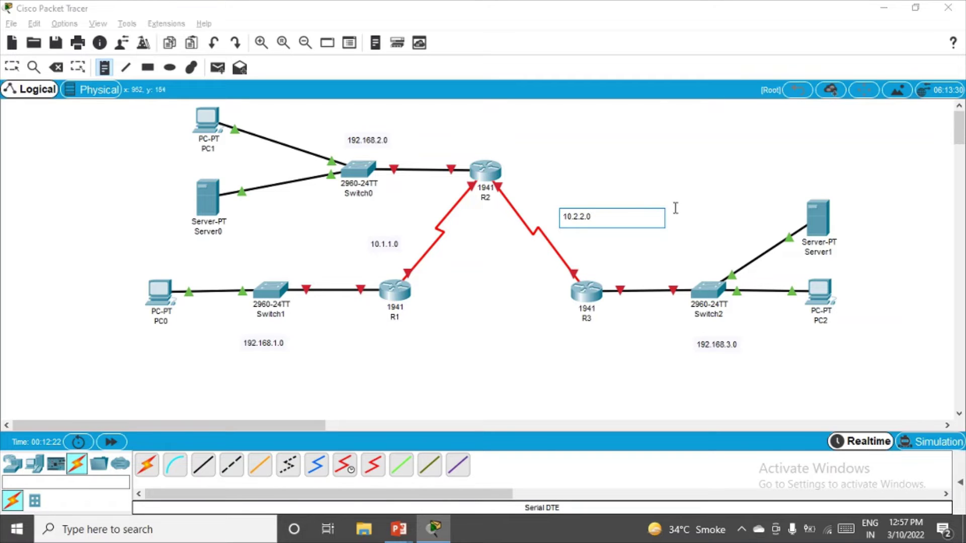
pyautogui.press('Escape')
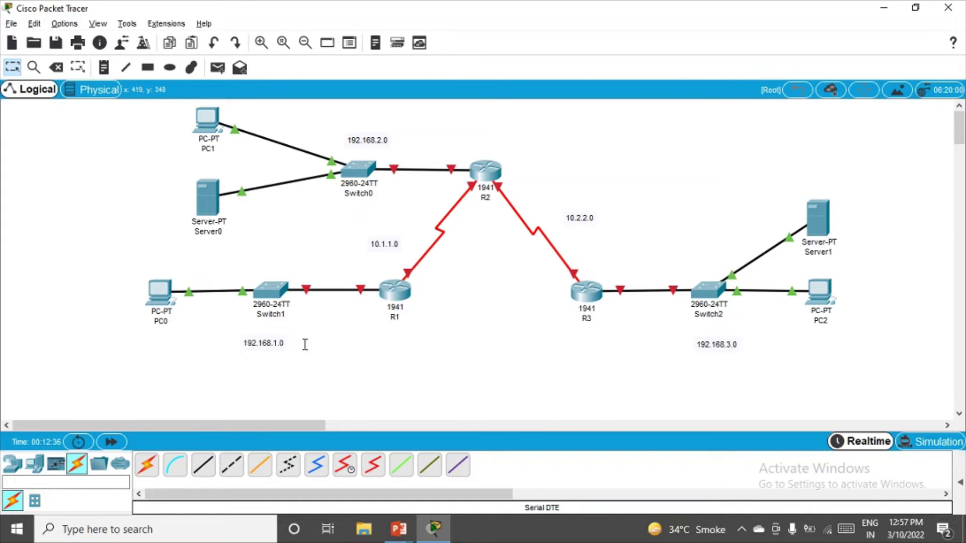
pyautogui.click(395, 291)
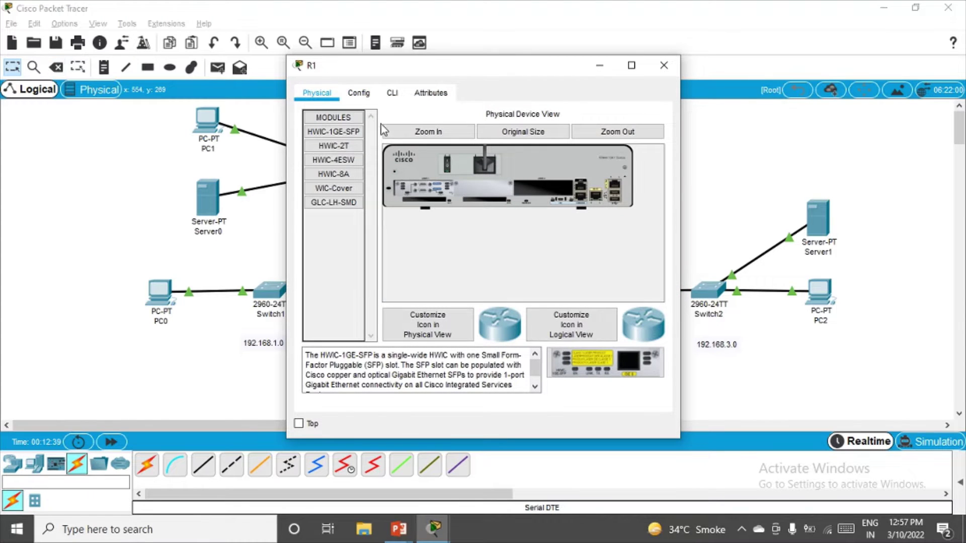
pyautogui.click(366, 97)
pyautogui.click(387, 94)
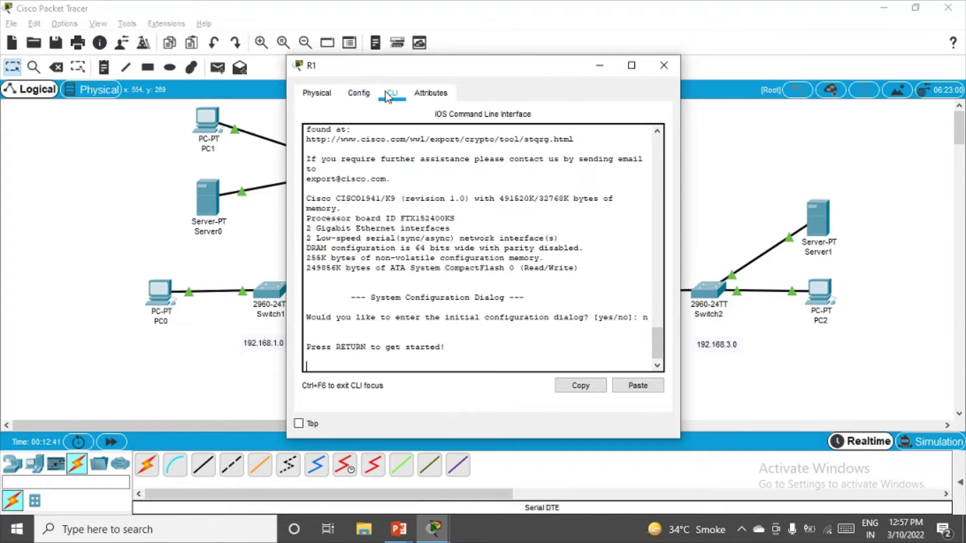
pyautogui.click(359, 93)
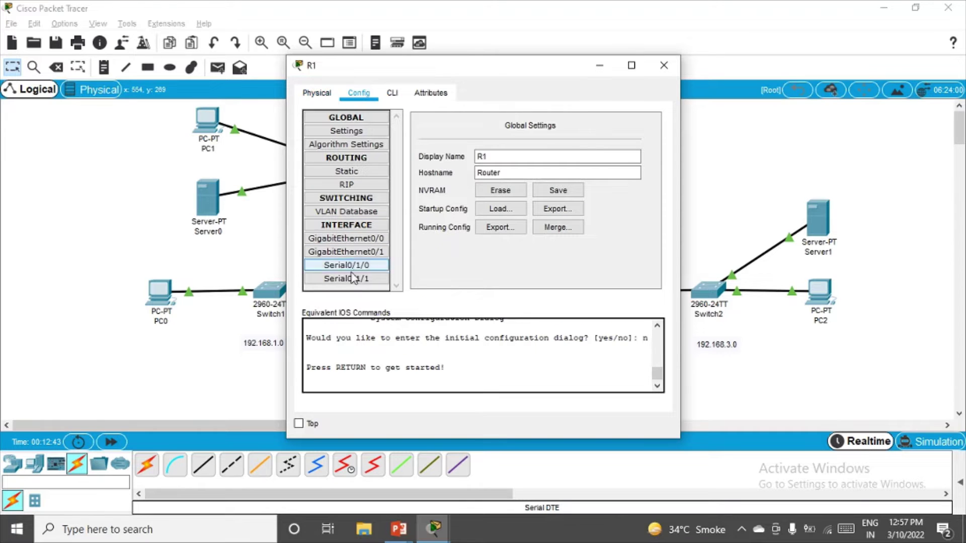
pyautogui.moveTo(496, 65); pyautogui.dragTo(644, 66)
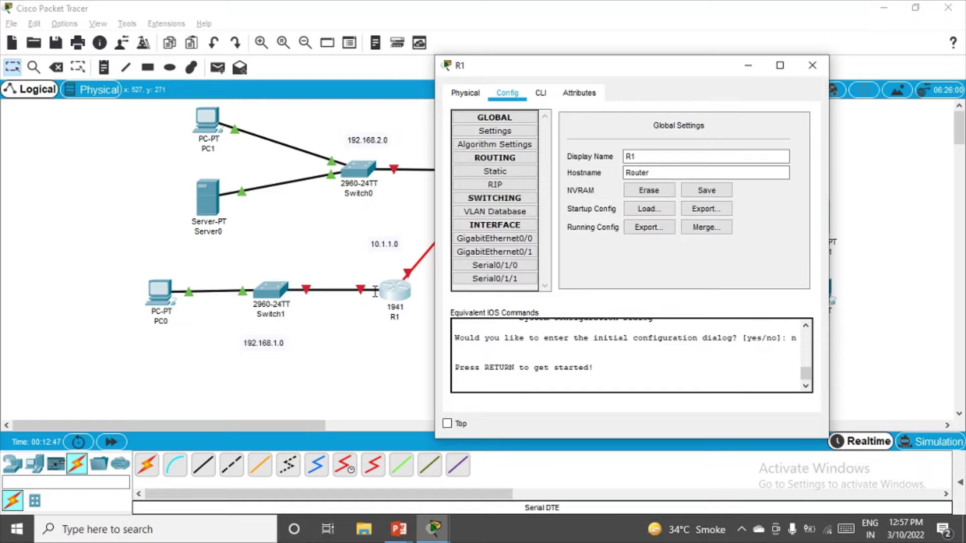
pyautogui.click(812, 65)
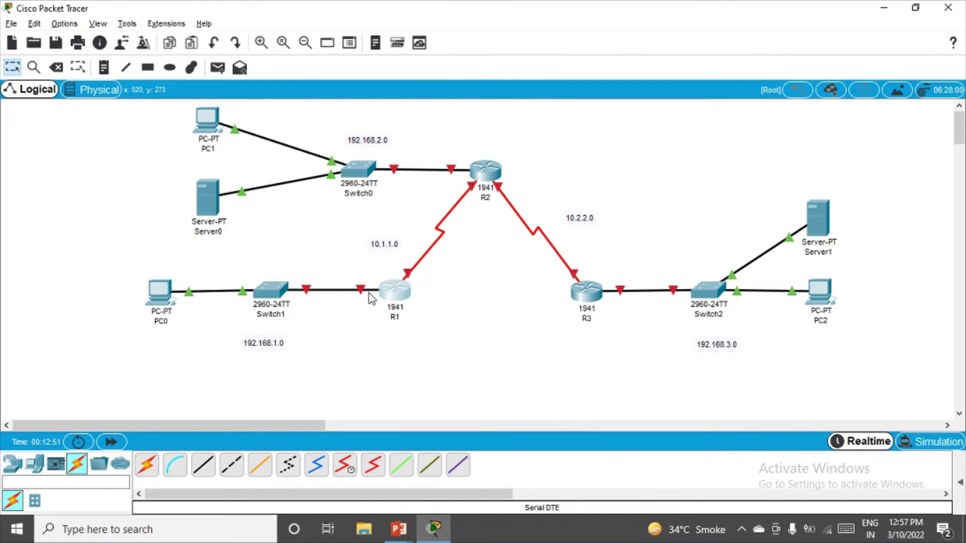
# Configure R1's GigabitEthernet0/0 interface with IP address 192.168.1.1 and subnet mask 255.255.255.0, and turn the port on
pyautogui.moveTo(373, 294)
pyautogui.click(401, 295)
pyautogui.click(362, 240)
pyautogui.click(555, 203)
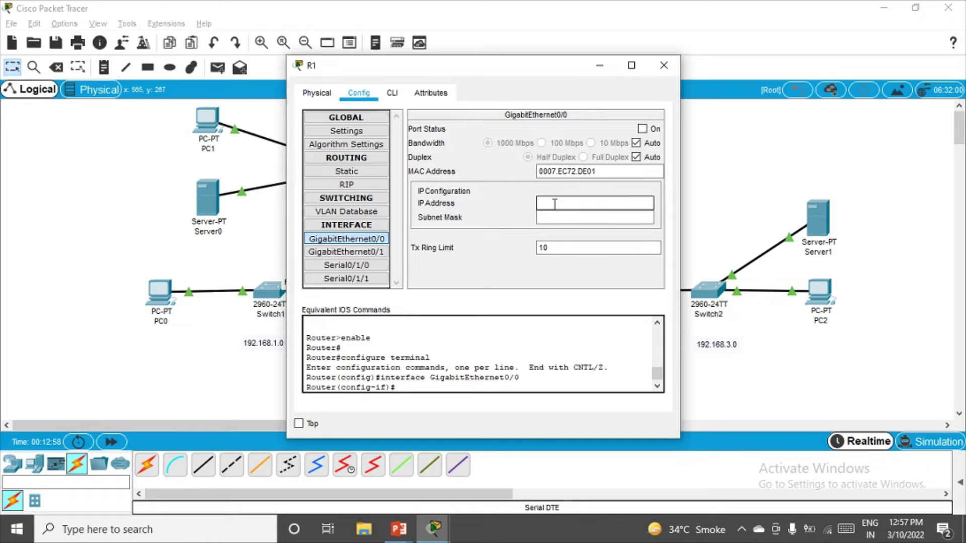
pyautogui.write('192.')
pyautogui.press('Tab')
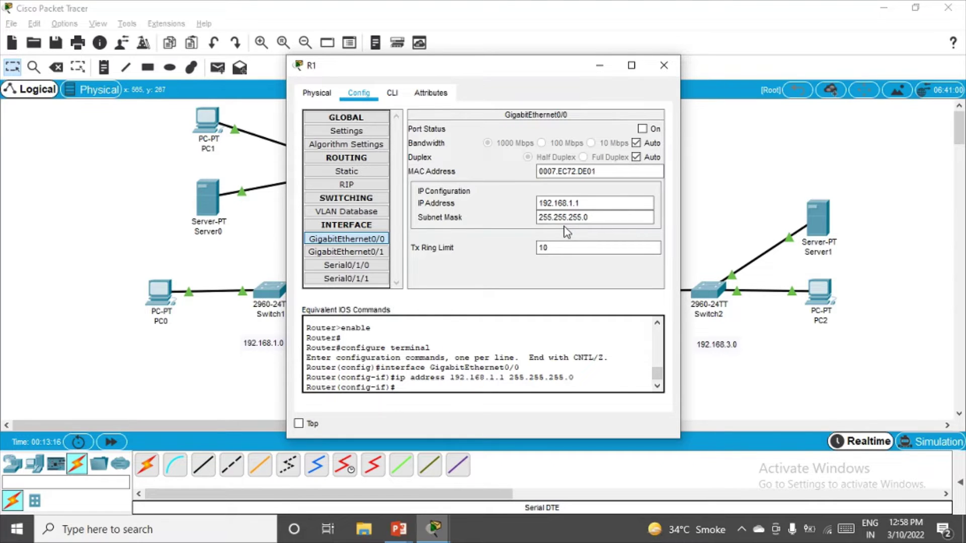
pyautogui.click(642, 128)
pyautogui.click(664, 65)
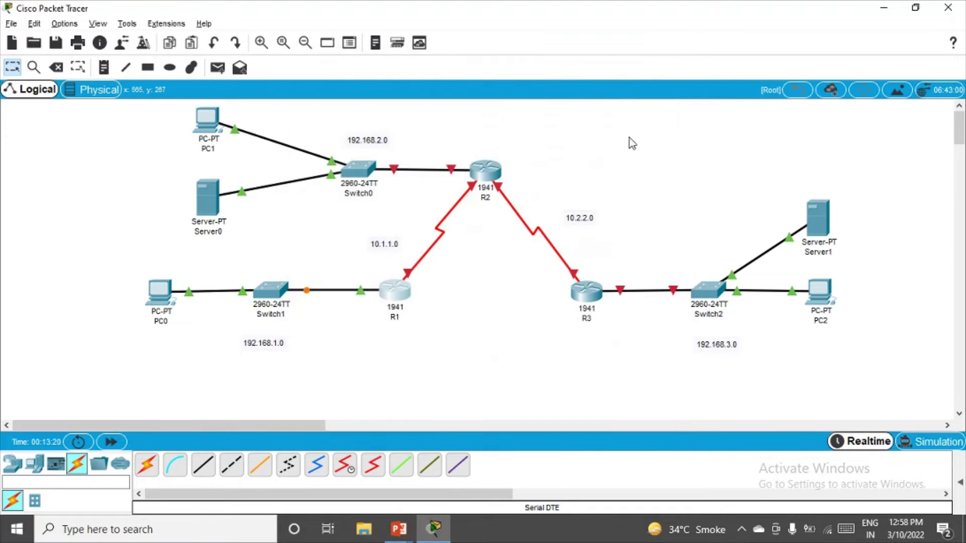
# Give PC0 the static IP address 192.168.1.2 with subnet mask 255.255.255.0
pyautogui.click(149, 292)
pyautogui.click(297, 93)
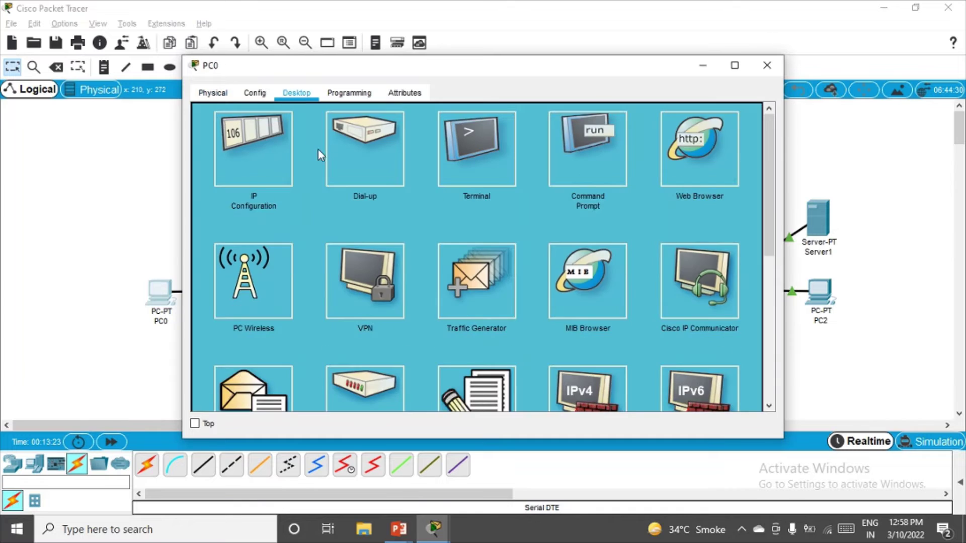
pyautogui.click(252, 143)
pyautogui.click(432, 132)
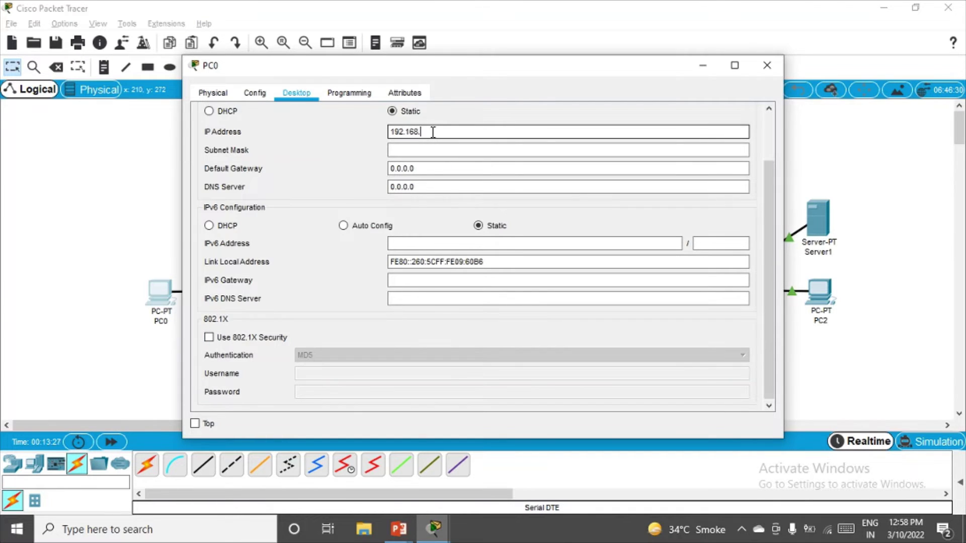
pyautogui.write('192.168.1.2')
pyautogui.click(417, 150)
pyautogui.rightClick(417, 151)
# Set PC0's default gateway to 192.168.1.1, reusing the copied IP address, and close its configuration
pyautogui.click(385, 168)
pyautogui.doubleClick(386, 168)
pyautogui.moveTo(439, 132); pyautogui.dragTo(363, 130)
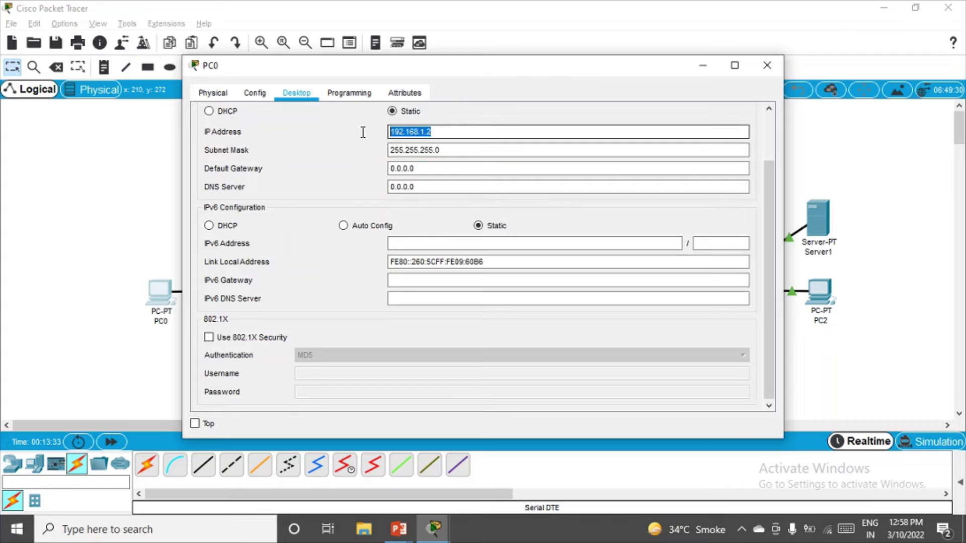
pyautogui.hotkey('ctrl', 'c')
pyautogui.click(400, 168)
pyautogui.doubleClick(385, 168)
pyautogui.hotkey('ctrl', 'v')
pyautogui.press('Return')
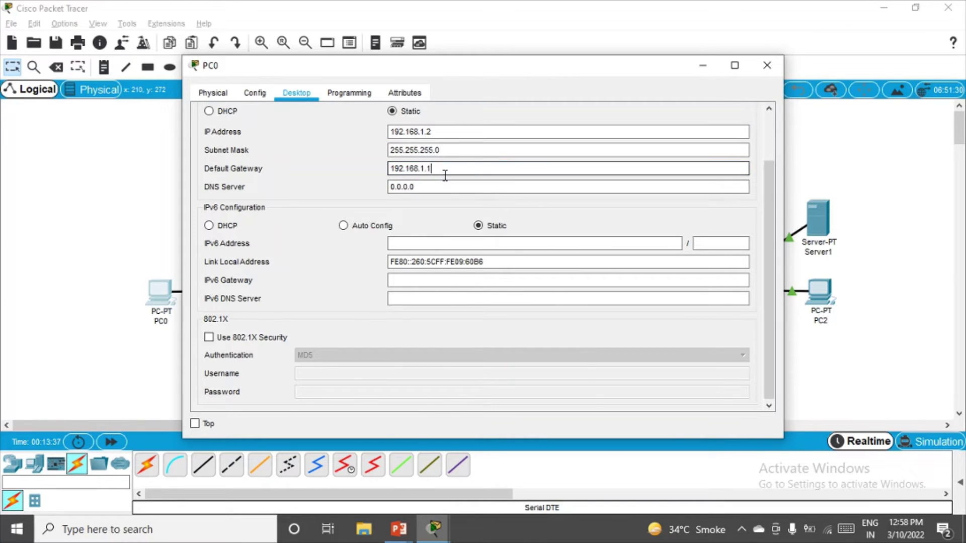
pyautogui.press('Return')
pyautogui.click(767, 65)
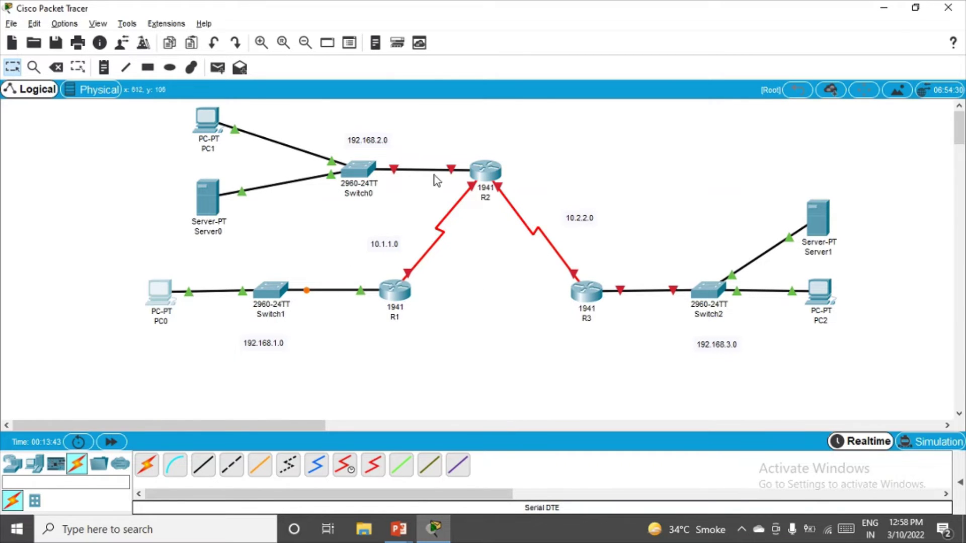
# Configure R2's GigabitEthernet0/0 interface with IP address 192.168.2.1 and subnet mask 255.255.255.0, and turn the port on
pyautogui.click(482, 173)
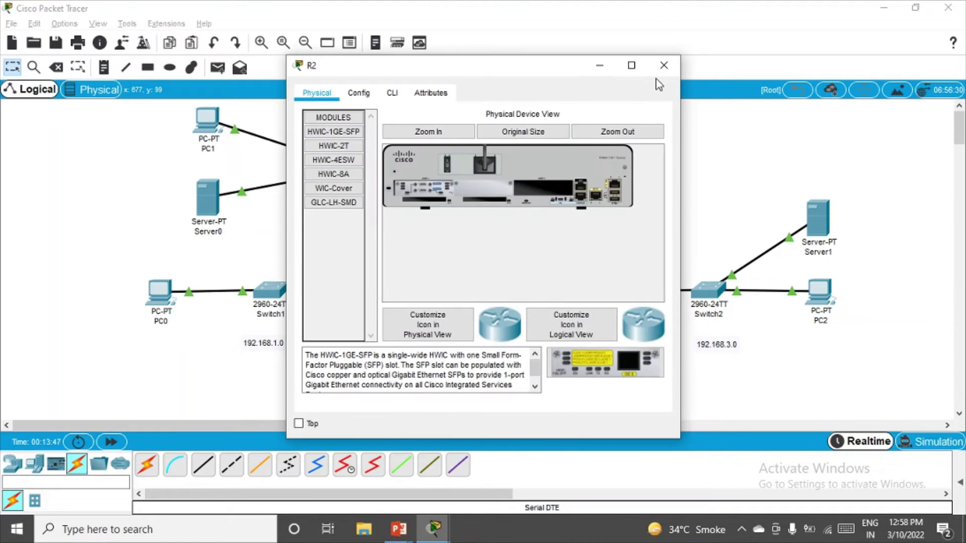
pyautogui.click(665, 66)
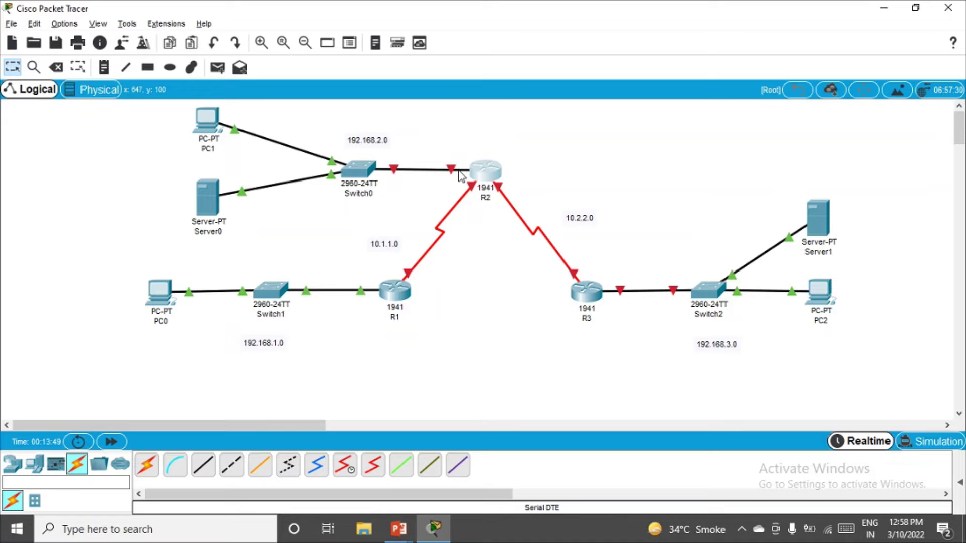
pyautogui.click(494, 176)
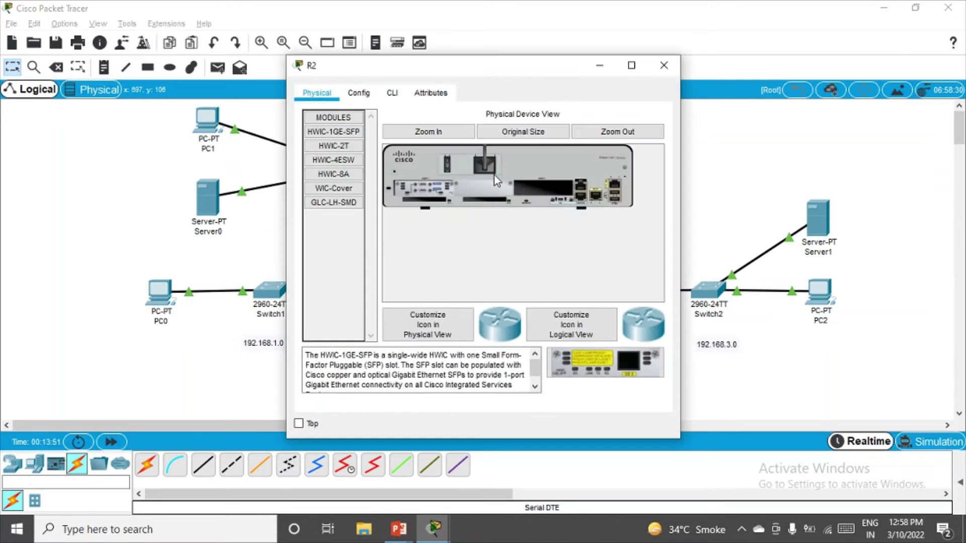
pyautogui.click(370, 93)
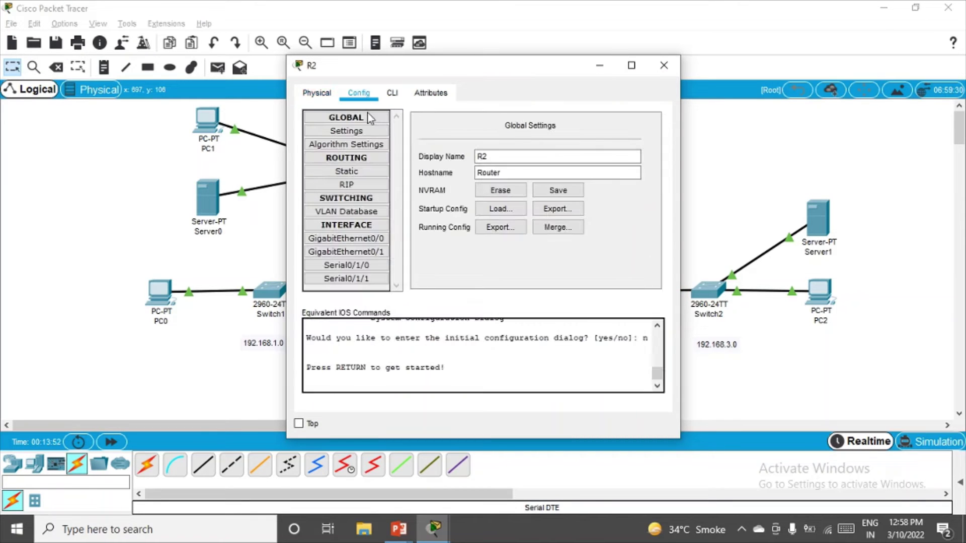
pyautogui.click(359, 239)
pyautogui.click(549, 207)
pyautogui.write('192.168.2.1')
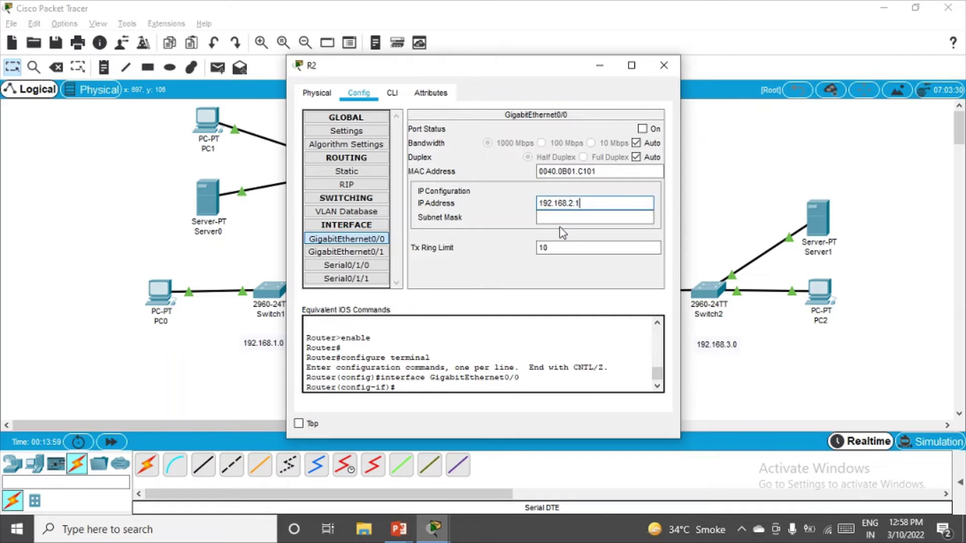
pyautogui.click(559, 217)
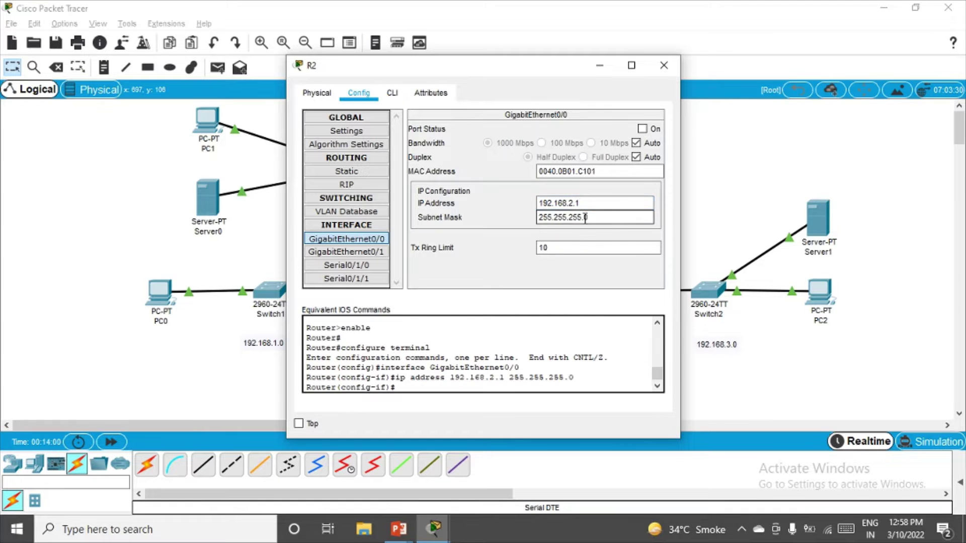
pyautogui.click(643, 128)
pyautogui.click(664, 66)
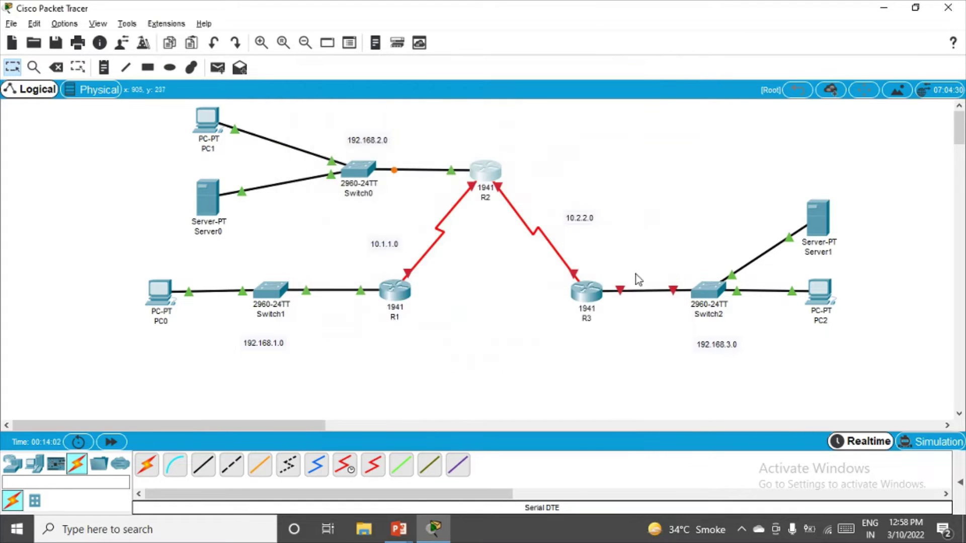
# Give PC1 the static IP address 192.168.2.2 with subnet mask 255.255.255.0
pyautogui.click(204, 132)
pyautogui.click(297, 92)
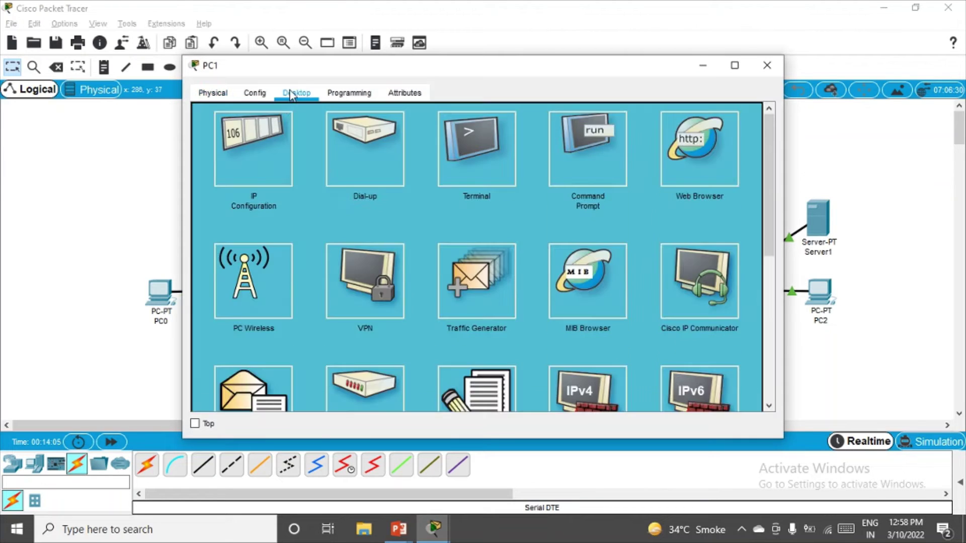
pyautogui.click(277, 129)
pyautogui.click(426, 132)
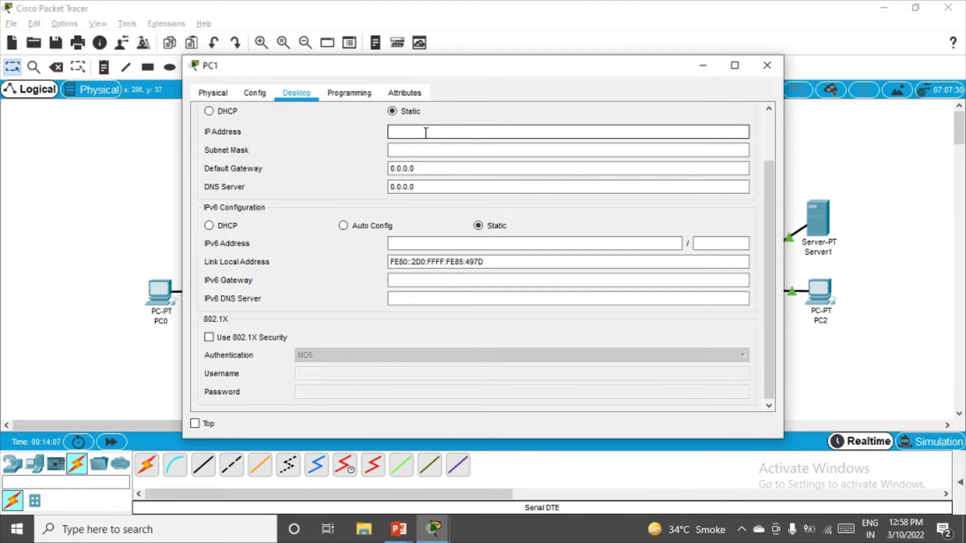
pyautogui.write('192.168.12')
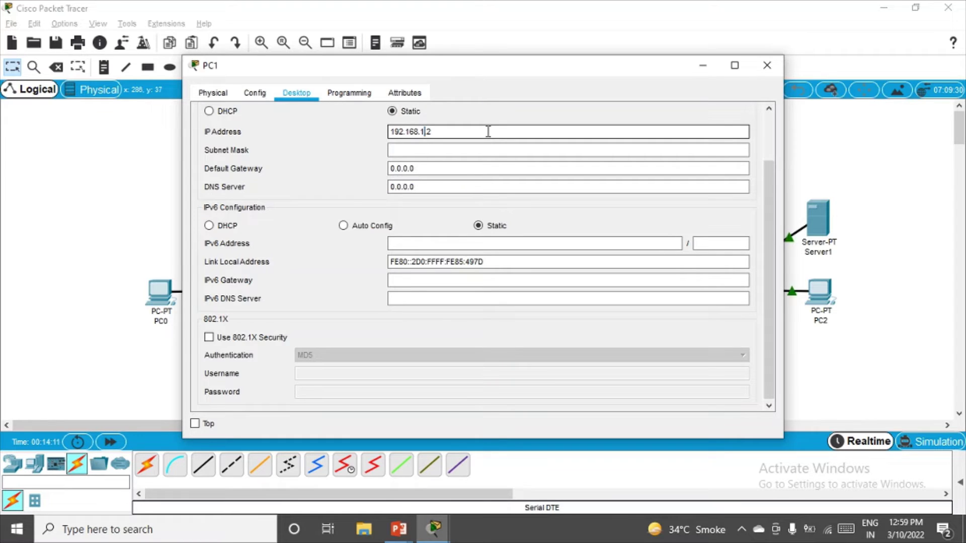
pyautogui.press('BackSpace')
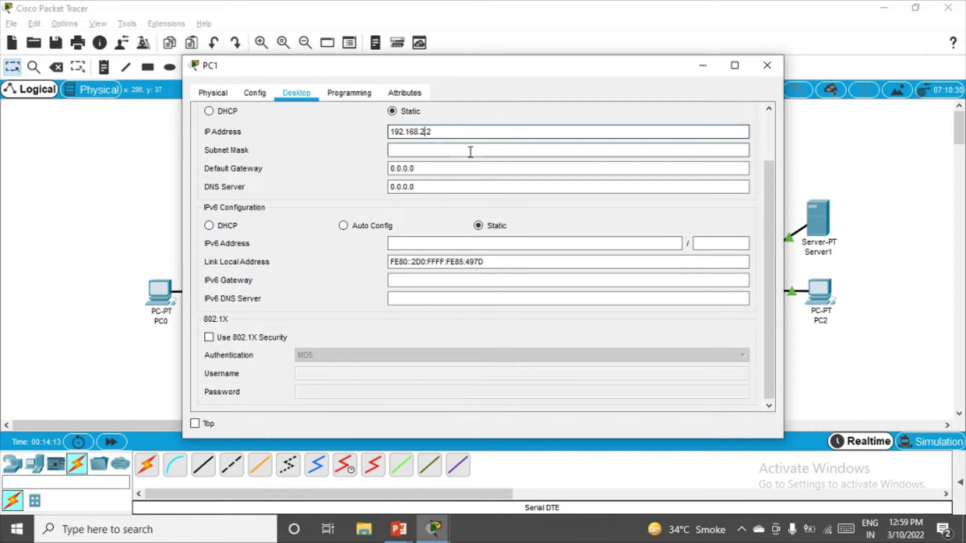
pyautogui.click(482, 148)
# Set PC1's default gateway to 192.168.2.1 and close its configuration
pyautogui.moveTo(456, 167); pyautogui.dragTo(388, 172)
pyautogui.write('192.168.1.2.1')
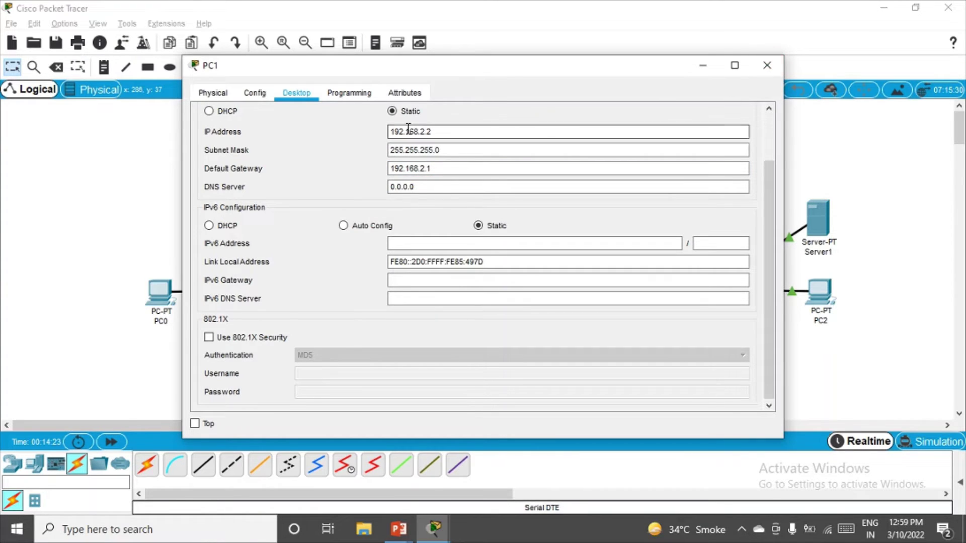
pyautogui.click(774, 72)
# Give Server0 the static IP address 192.168.2.3 with subnet mask 255.255.255.0
pyautogui.click(217, 204)
pyautogui.click(338, 98)
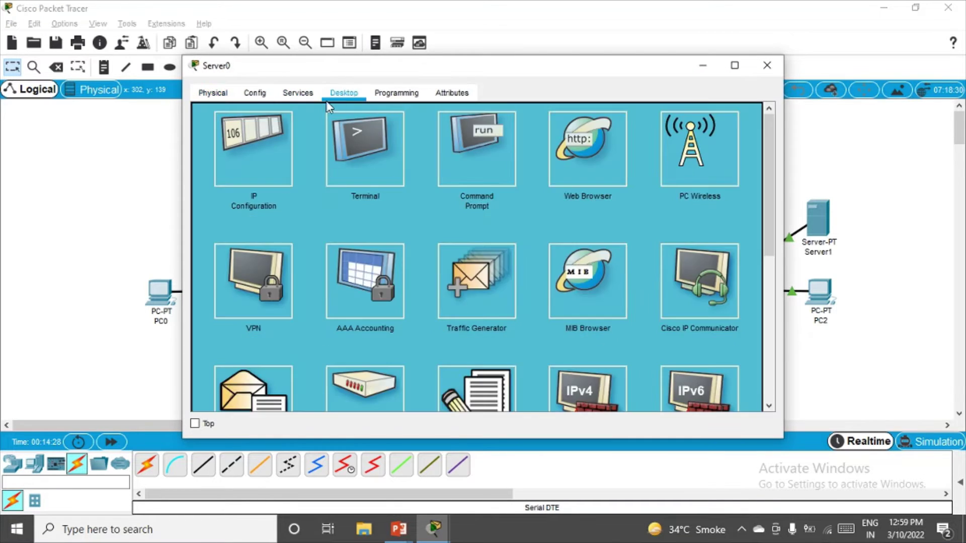
pyautogui.click(253, 132)
pyautogui.click(430, 131)
pyautogui.write('192.168.1.2')
pyautogui.moveTo(425, 131); pyautogui.dragTo(427, 131)
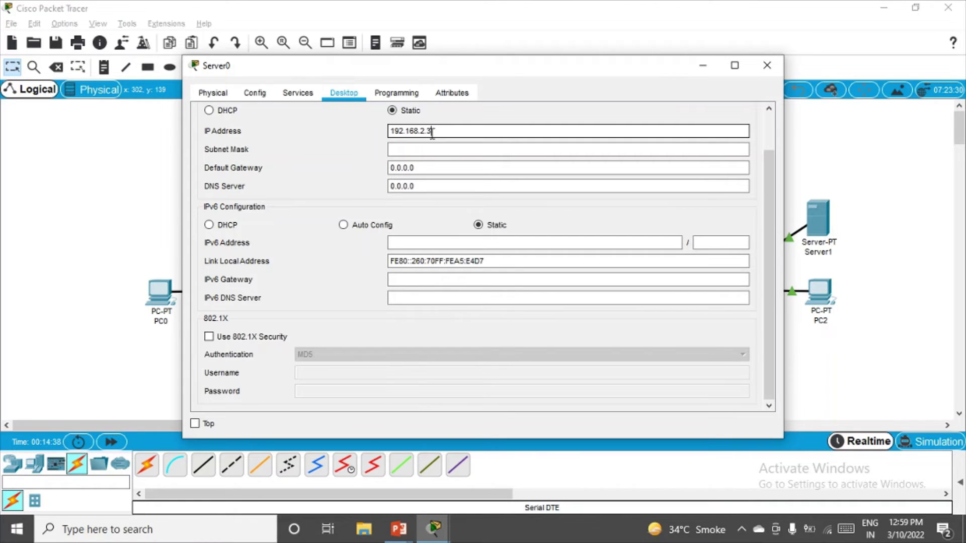
pyautogui.press('Tab')
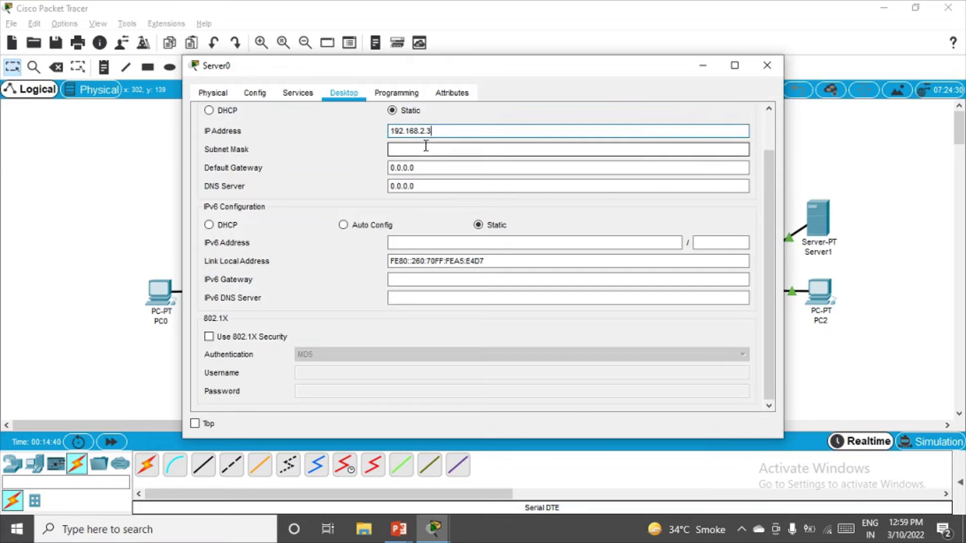
pyautogui.press('Tab')
# Set Server0's default gateway to 192.168.2.1 and close its configuration
pyautogui.write('19')
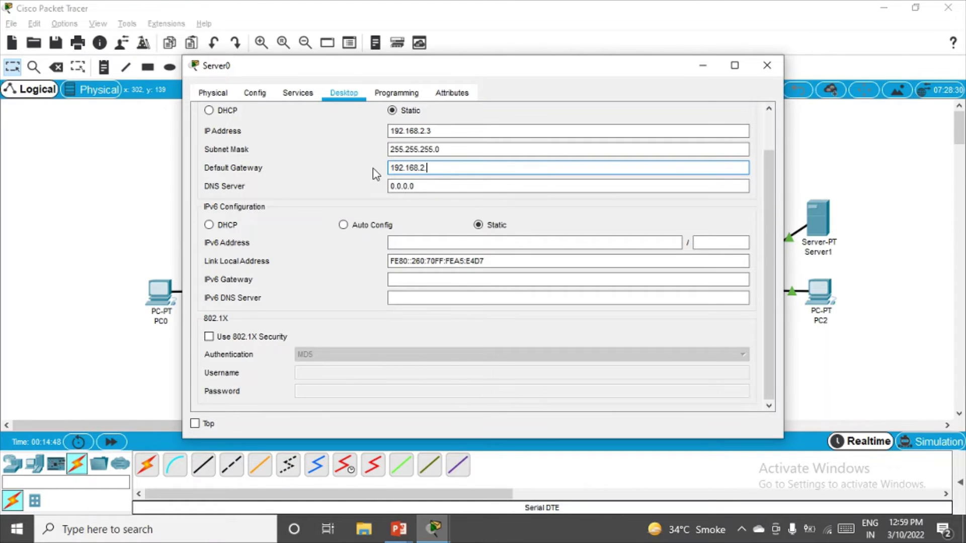
pyautogui.click(419, 217)
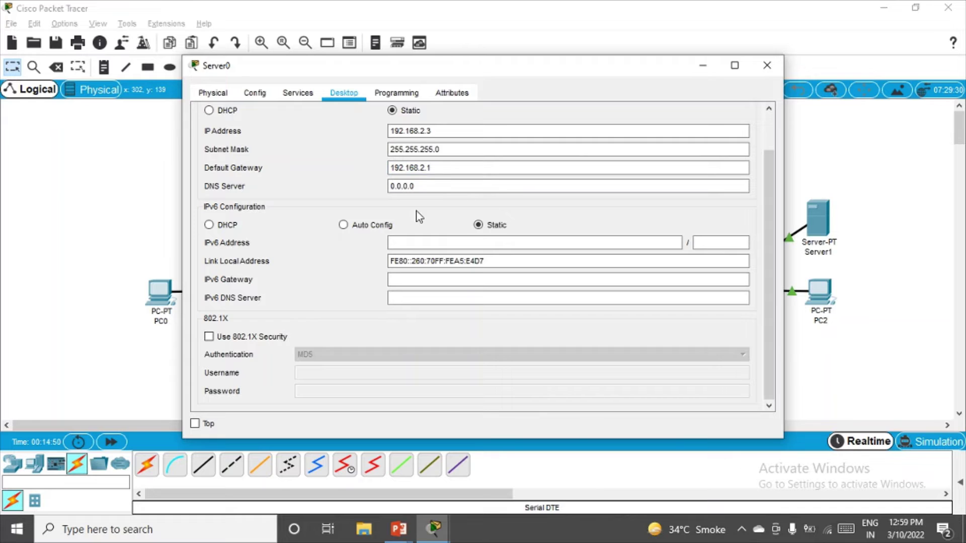
pyautogui.click(765, 65)
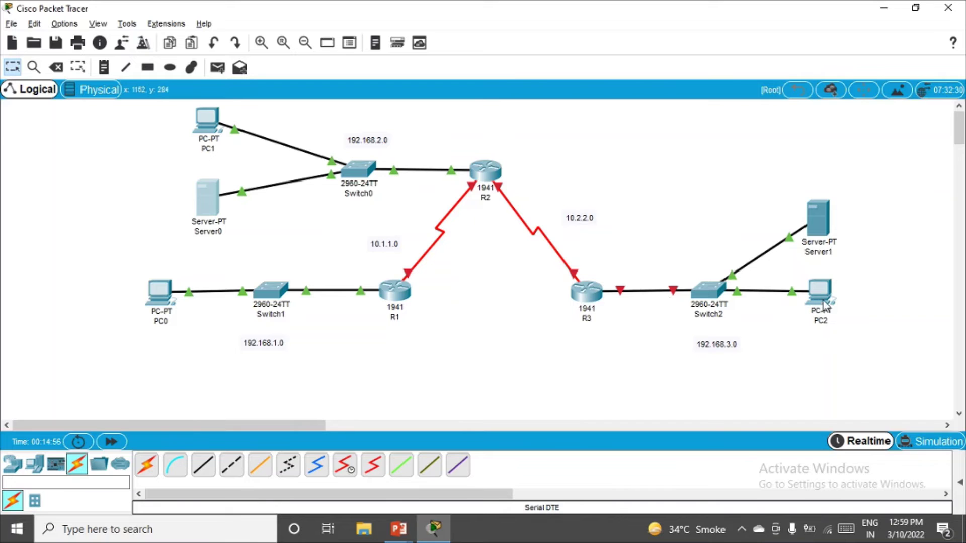
# Move PC2 and Server1 slightly lower beside Switch2 in the topology
pyautogui.moveTo(826, 305); pyautogui.dragTo(830, 326)
pyautogui.moveTo(818, 217); pyautogui.dragTo(826, 239)
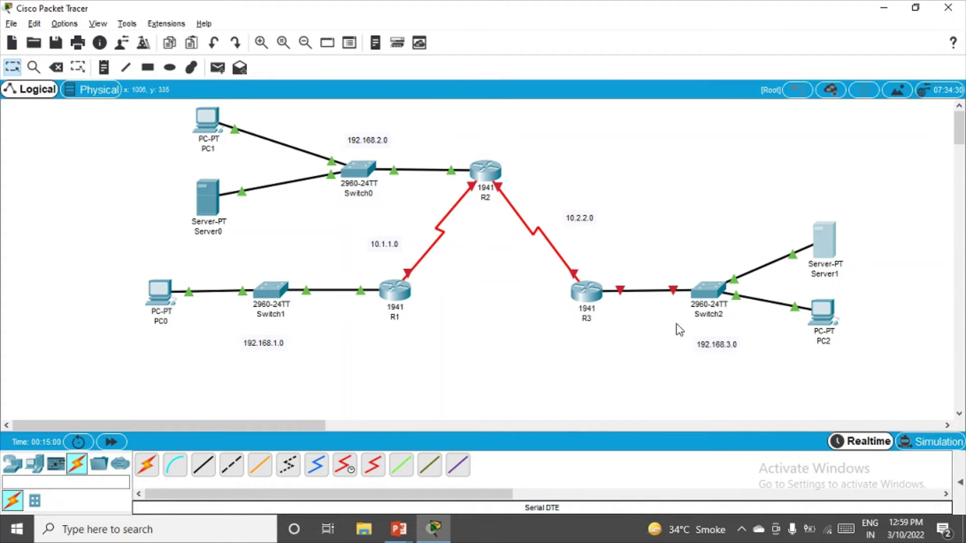
# Set the IP address of R3's GigabitEthernet0/0 interface to 192.168.3.1 and copy that address for reuse
pyautogui.click(590, 292)
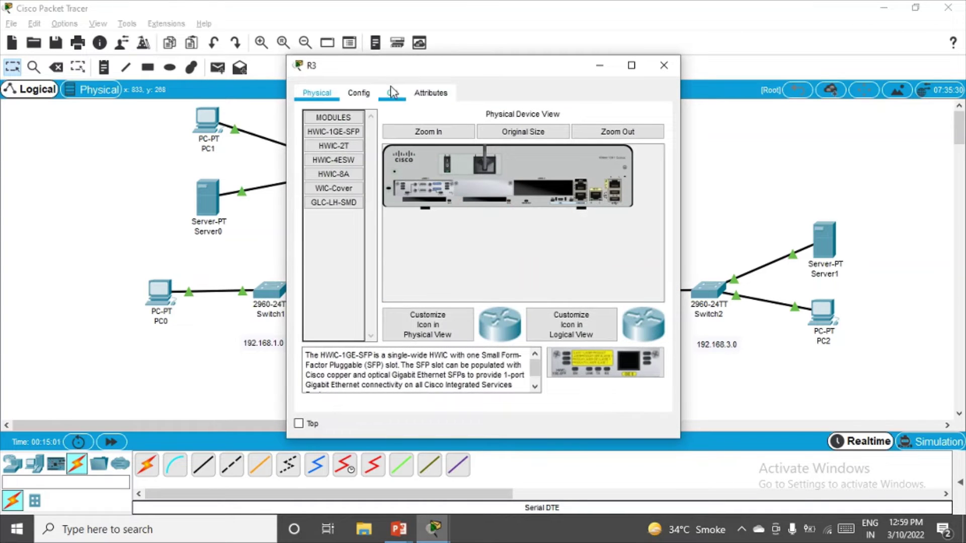
pyautogui.click(367, 95)
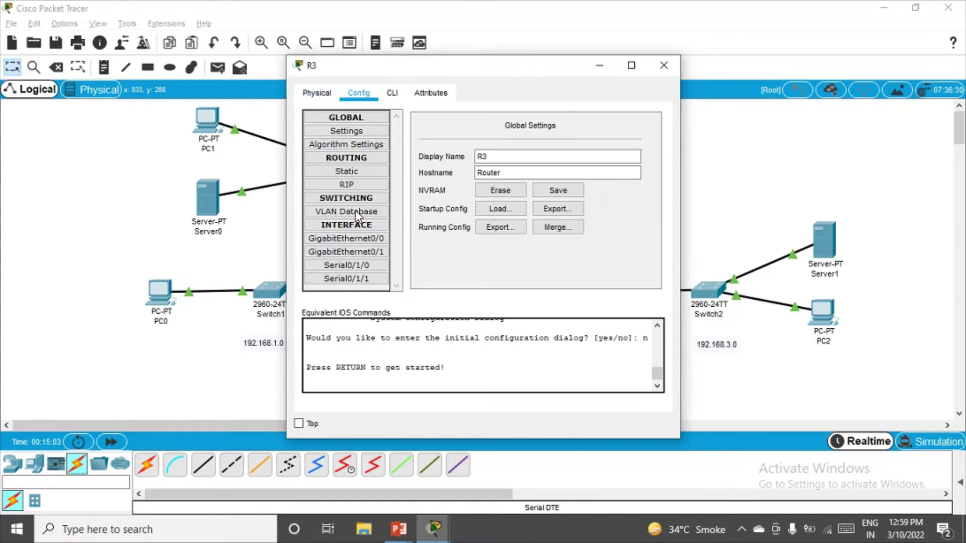
pyautogui.click(359, 241)
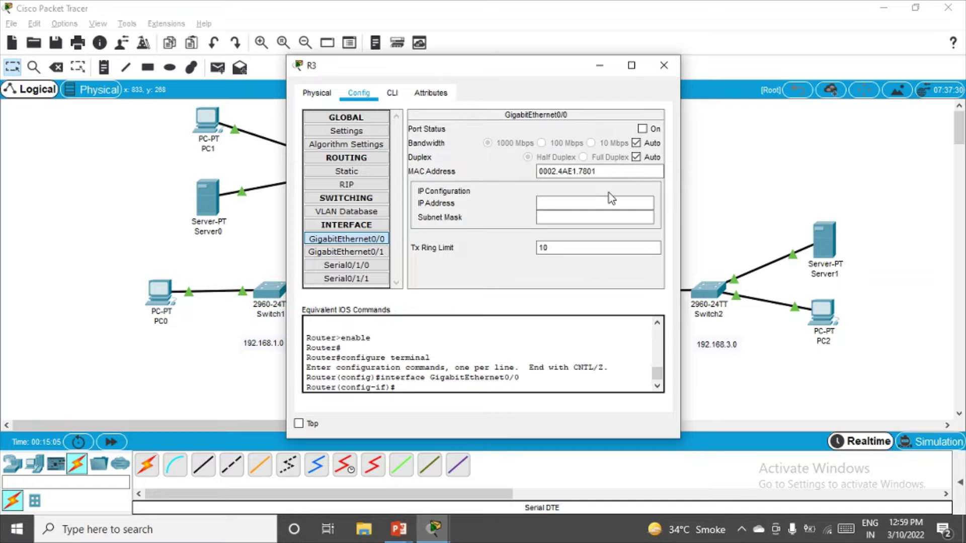
pyautogui.click(568, 202)
pyautogui.write('1')
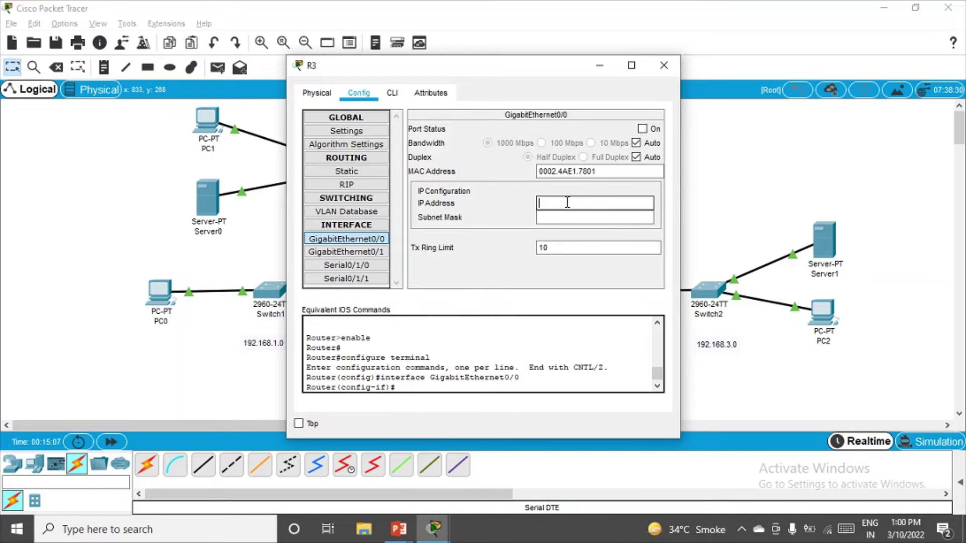
pyautogui.write('92.168.3.1')
pyautogui.moveTo(641, 203); pyautogui.dragTo(509, 204)
pyautogui.hotkey('ctrl', 'c')
# Apply subnet mask 255.255.255.0 to R3's GigabitEthernet0/0, turn the port on, and close the router's configuration
pyautogui.press('Tab')
pyautogui.click(643, 129)
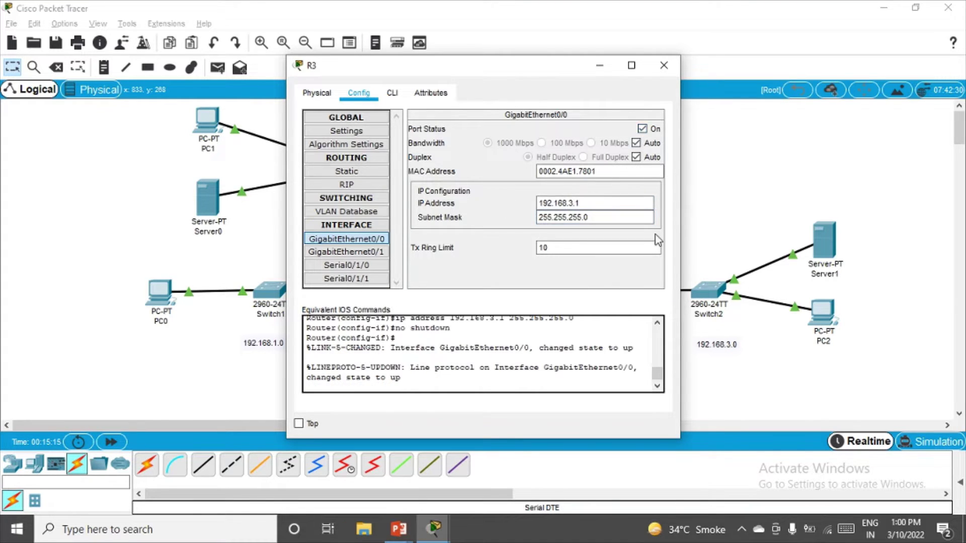
pyautogui.click(664, 65)
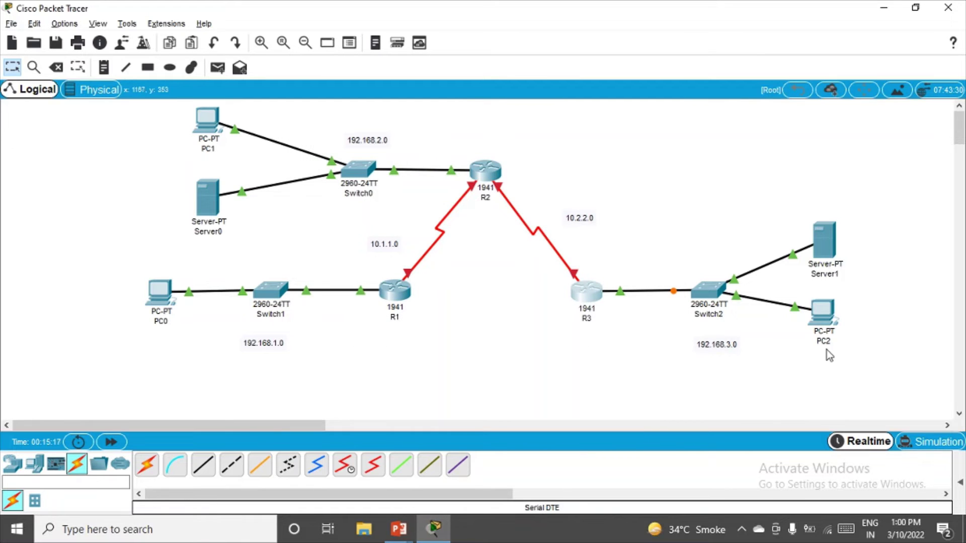
# Give PC2 the static IP address 192.168.3.2 with subnet mask 255.255.255.0
pyautogui.click(825, 324)
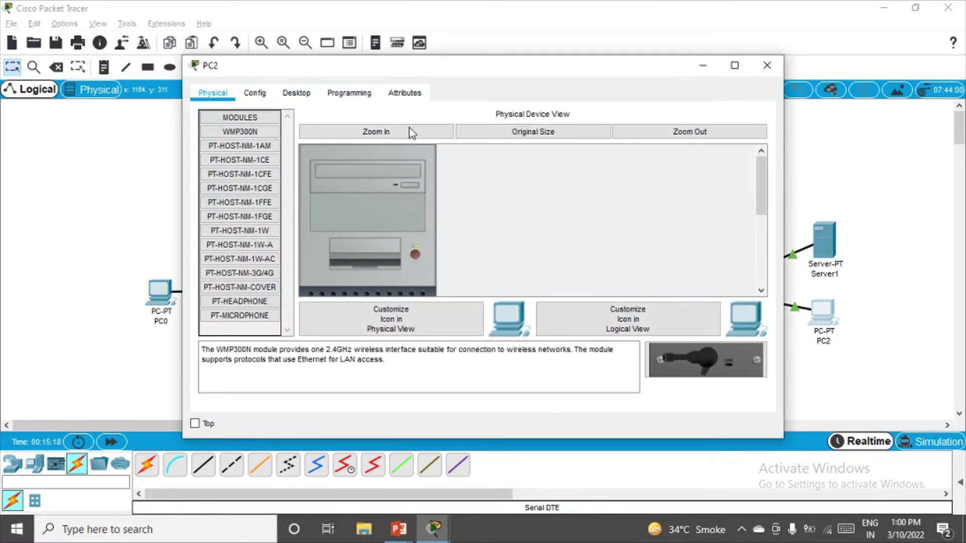
pyautogui.click(296, 93)
pyautogui.click(270, 151)
pyautogui.click(445, 133)
pyautogui.write('192.168.3.1')
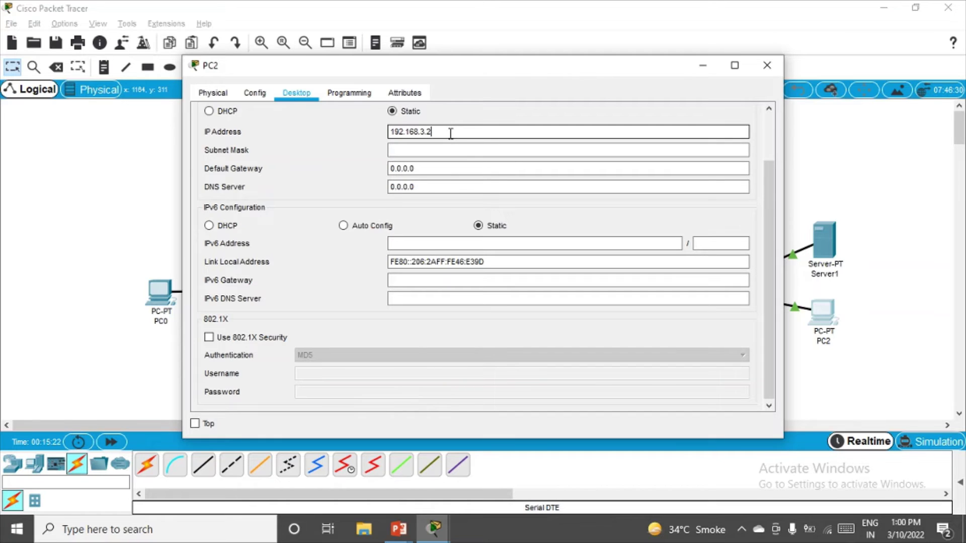
pyautogui.click(451, 150)
# Set PC2's default gateway to the copied address 192.168.3.1 and close its configuration
pyautogui.press('Tab')
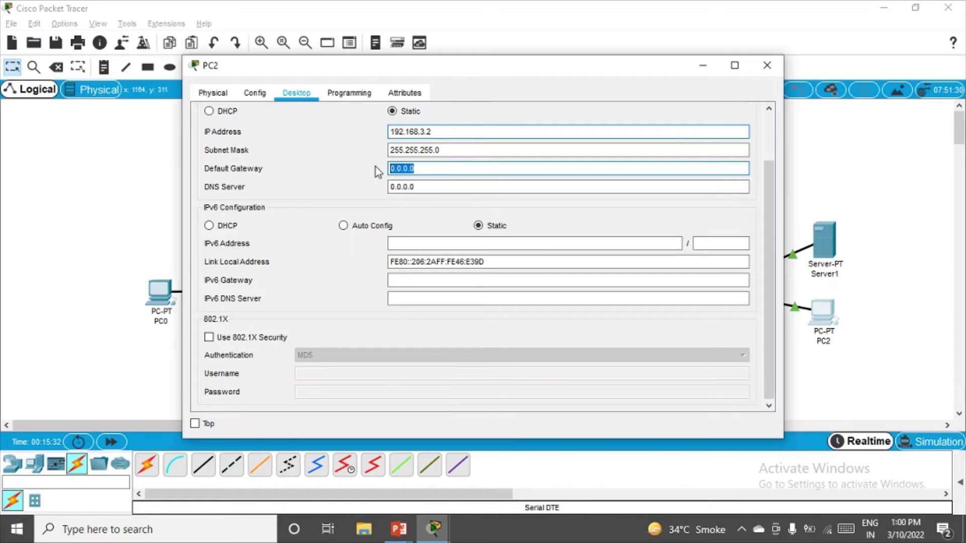
pyautogui.hotkey('ctrl', 'v')
pyautogui.click(724, 187)
pyautogui.click(767, 65)
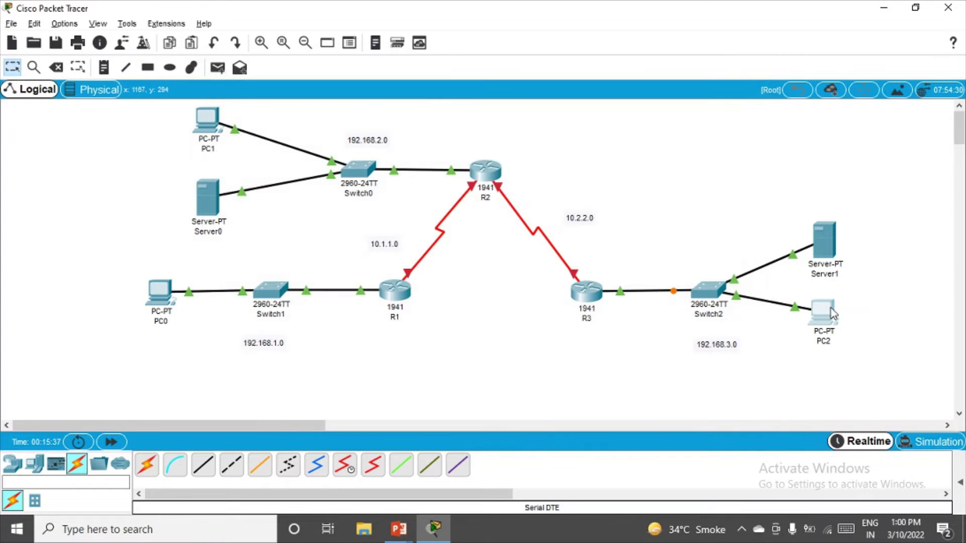
# Give Server1 the static IP address 192.168.3.3 with subnet mask 255.255.255.0
pyautogui.click(828, 245)
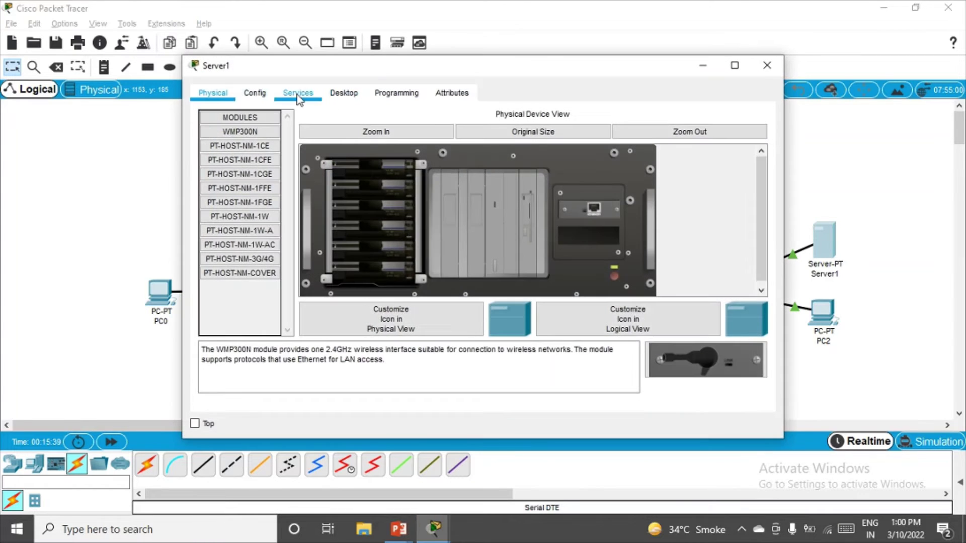
pyautogui.click(345, 98)
pyautogui.click(250, 152)
pyautogui.click(431, 131)
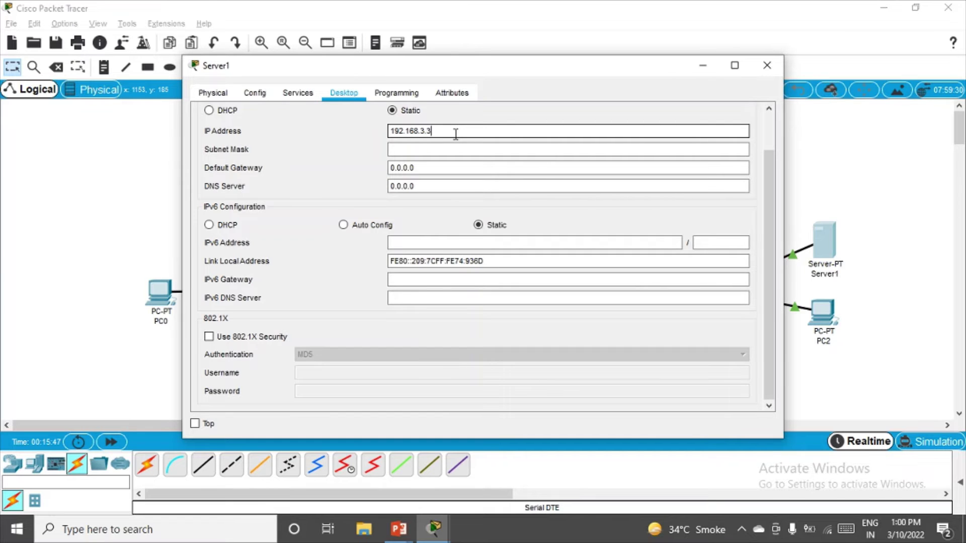
pyautogui.click(442, 150)
# Replace Server1's default gateway with the copied address 192.168.3.1 and close its configuration
pyautogui.click(444, 168)
pyautogui.rightClick(444, 168)
pyautogui.click(430, 168)
pyautogui.moveTo(411, 168); pyautogui.dragTo(377, 169)
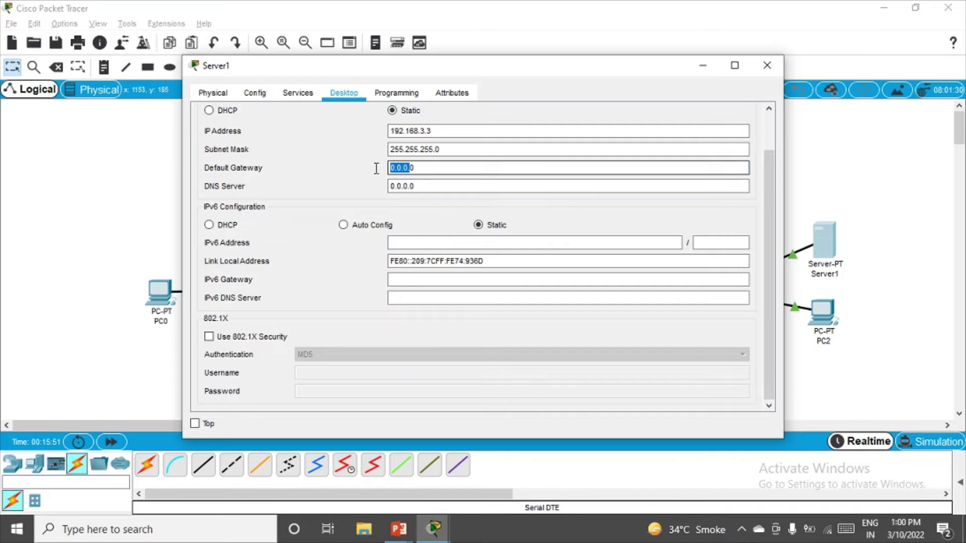
pyautogui.hotkey('ctrl', 'v')
pyautogui.press('Delete')
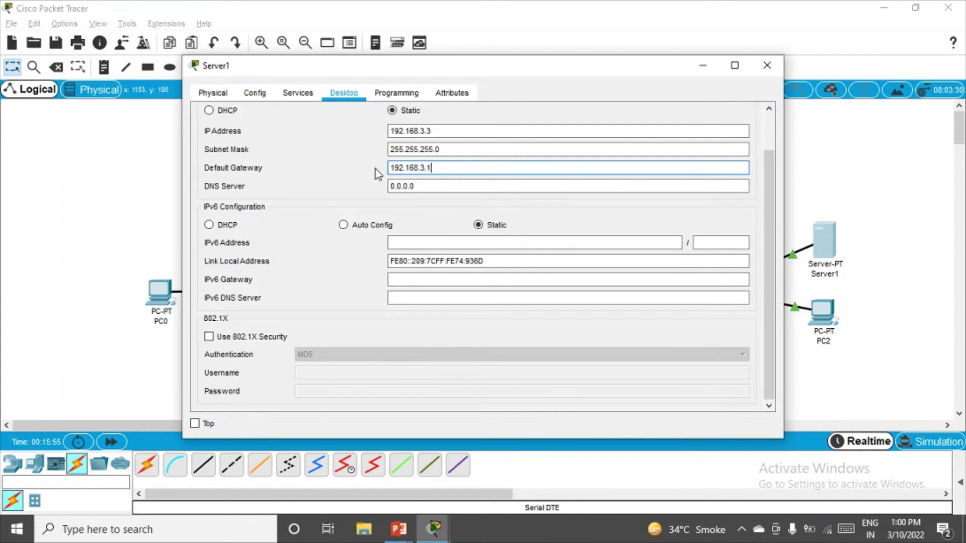
pyautogui.press('Tab')
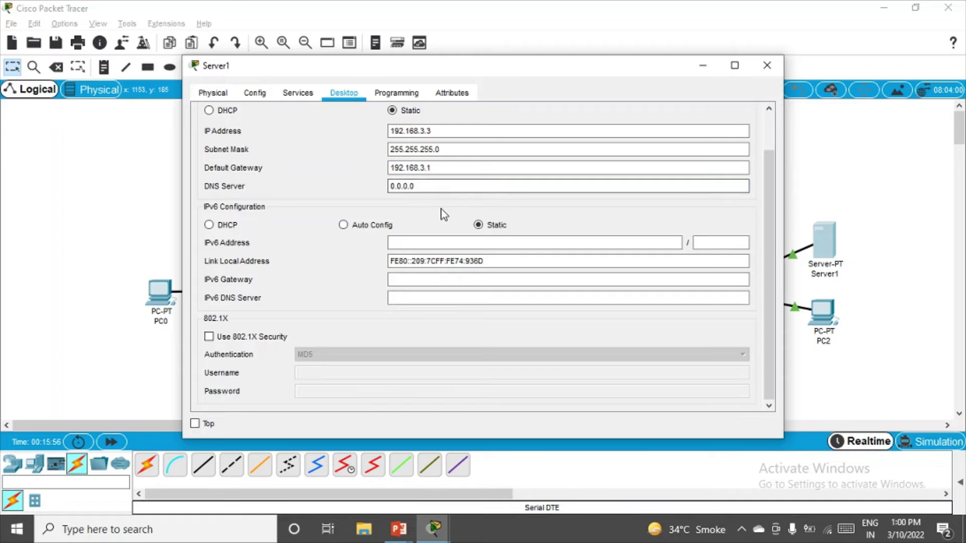
pyautogui.click(769, 66)
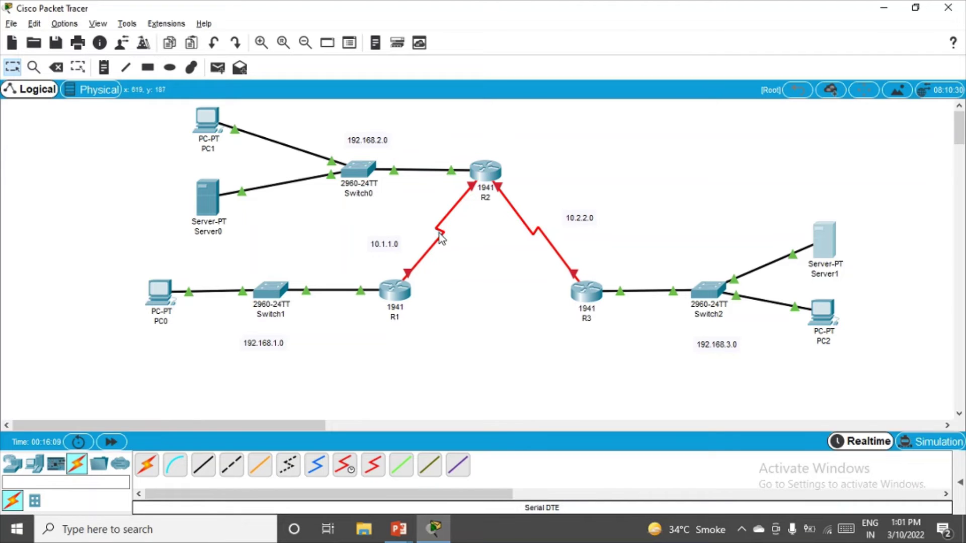
# Enter the IP address 10.1.1.1 for router R1's Serial0/1/0 interface
pyautogui.moveTo(431, 257)
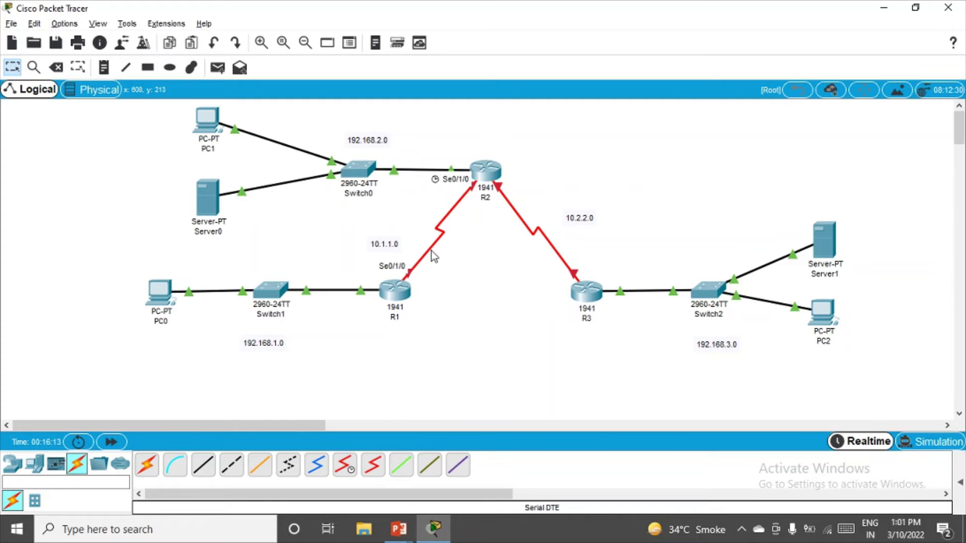
pyautogui.click(399, 288)
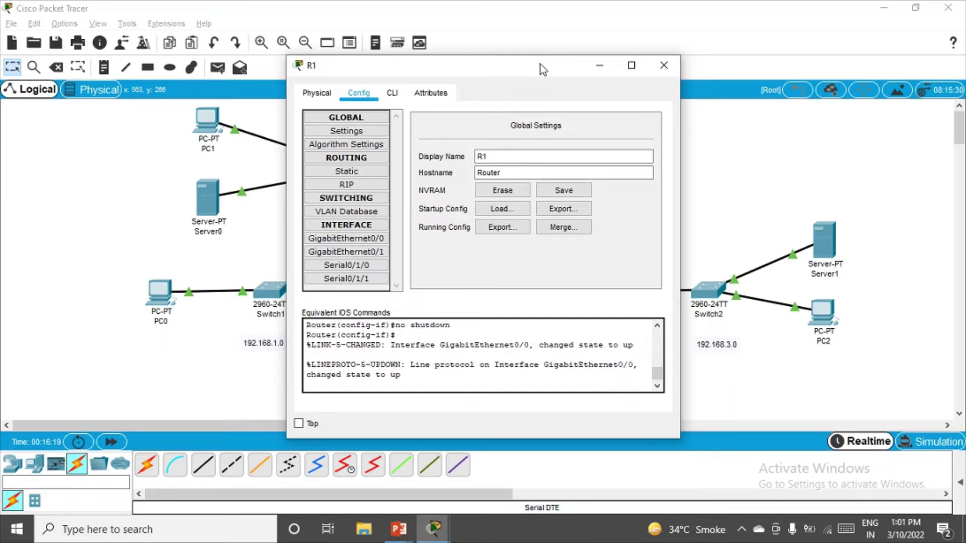
pyautogui.click(363, 265)
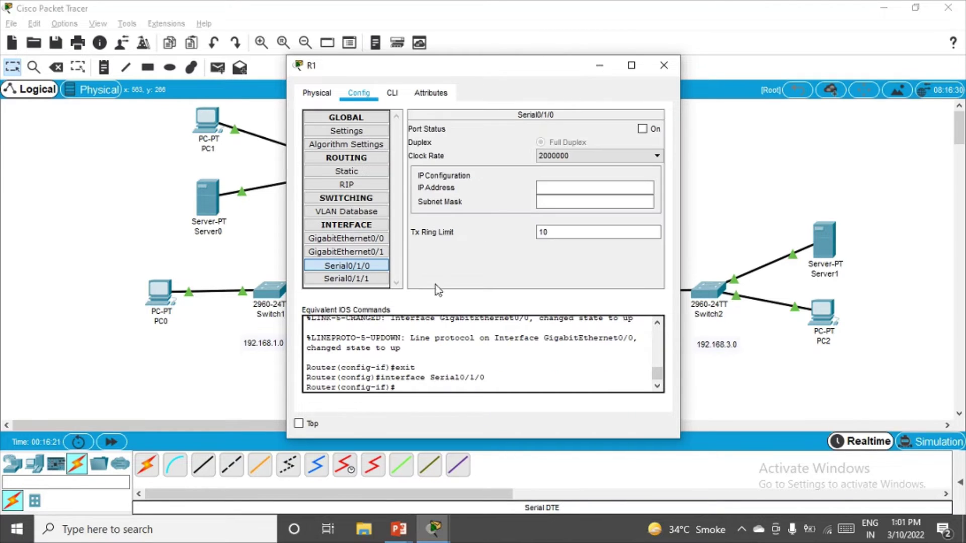
pyautogui.click(557, 190)
pyautogui.write('10.1')
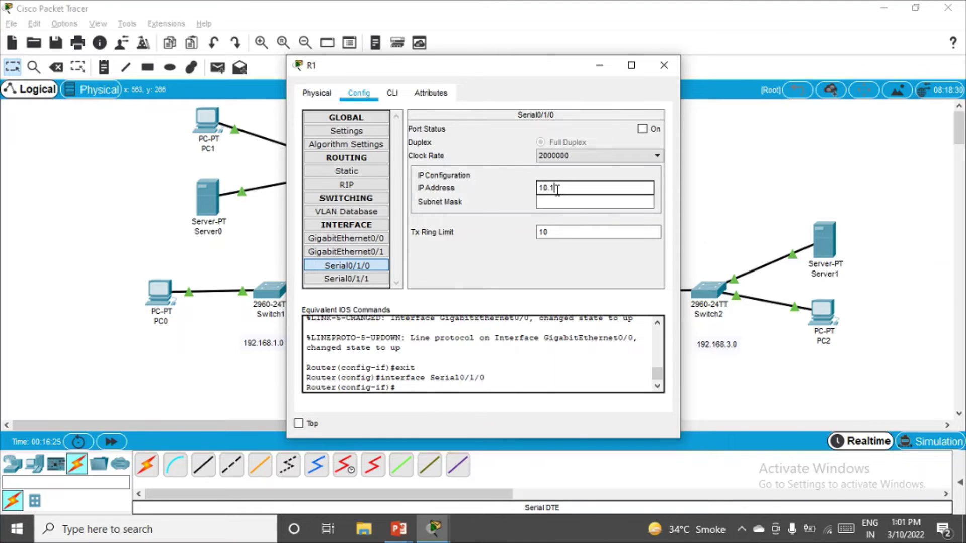
pyautogui.write('.1.1')
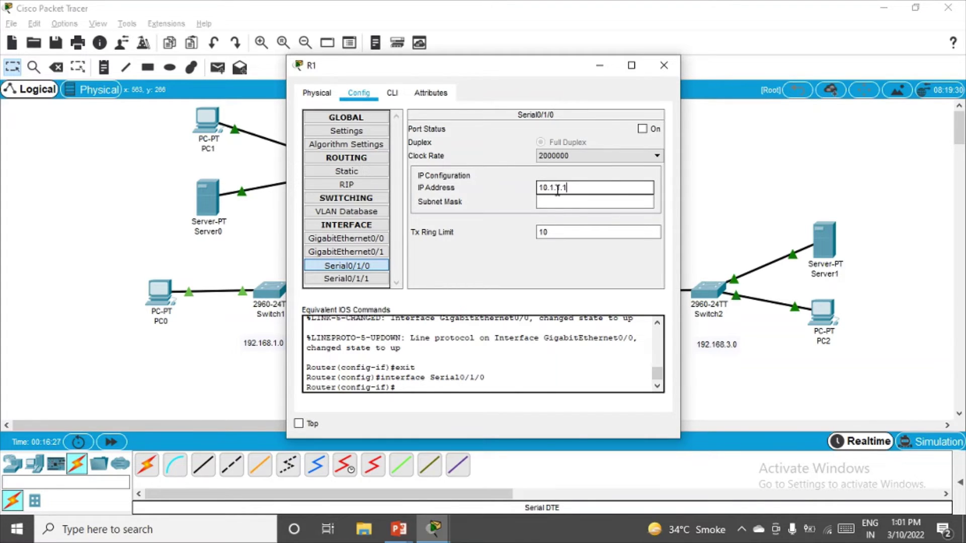
# Set the subnet mask of R1's Serial0/1/0 to 255.255.255.0, turn the port on and close the router's configuration
pyautogui.click(593, 202)
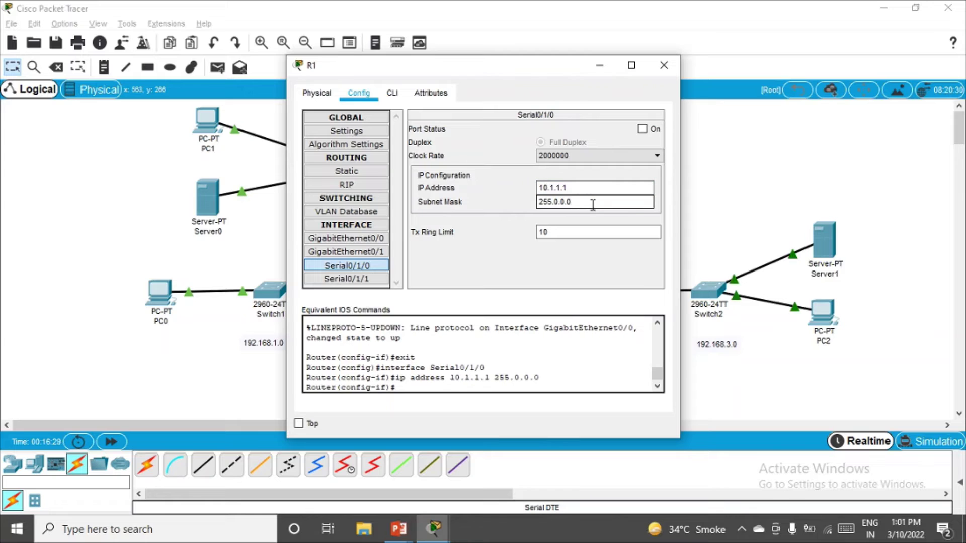
pyautogui.moveTo(586, 203); pyautogui.dragTo(519, 207)
pyautogui.write('255.255.255')
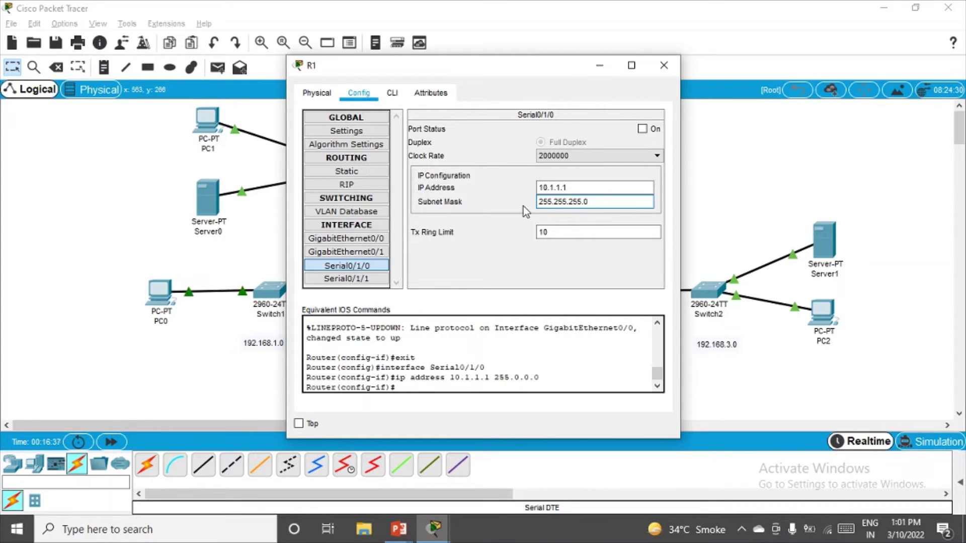
pyautogui.click(643, 129)
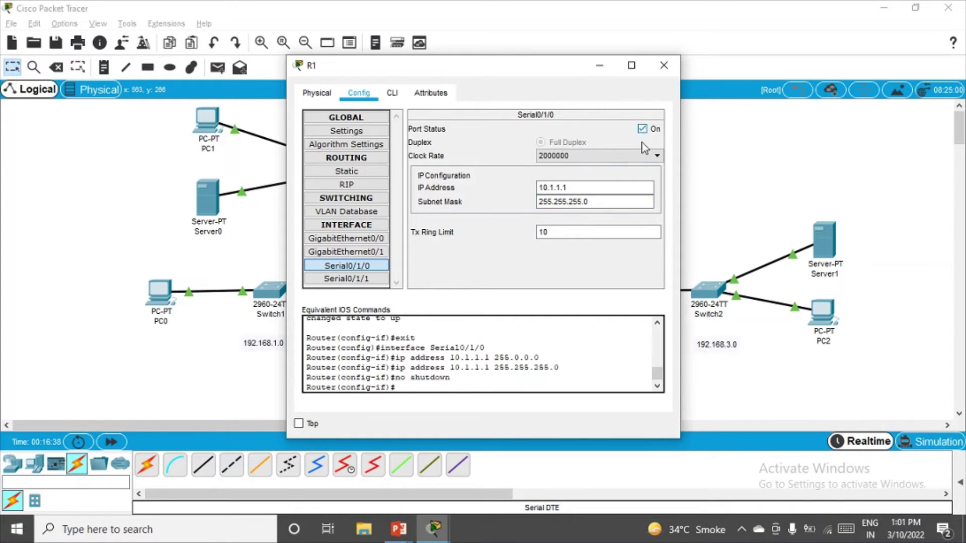
pyautogui.click(665, 67)
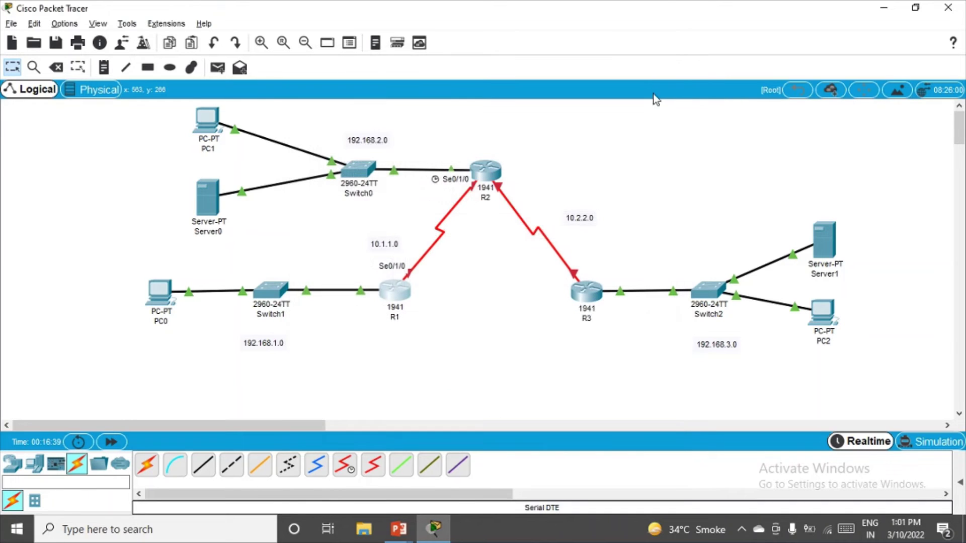
# Change router R2's hostname to R2
pyautogui.click(474, 188)
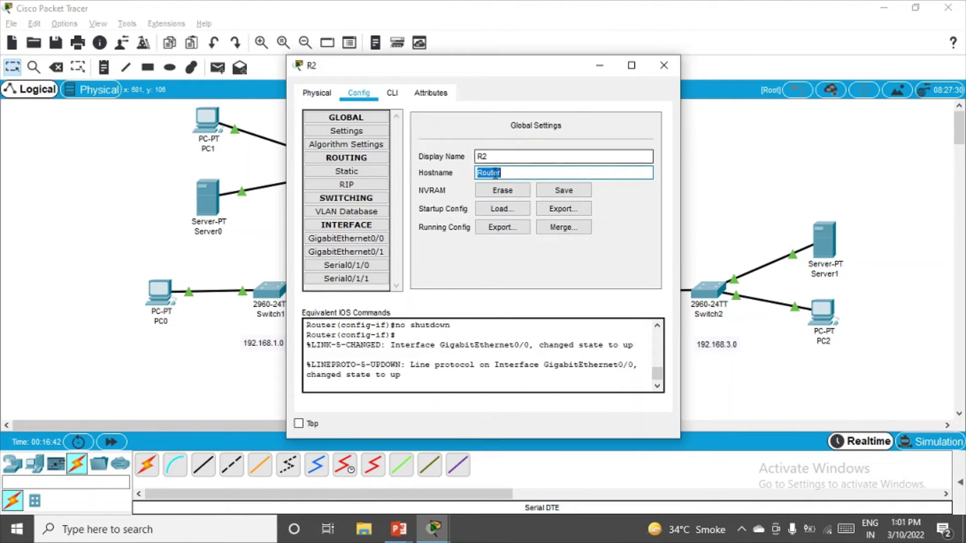
pyautogui.write('R2')
pyautogui.press('Return')
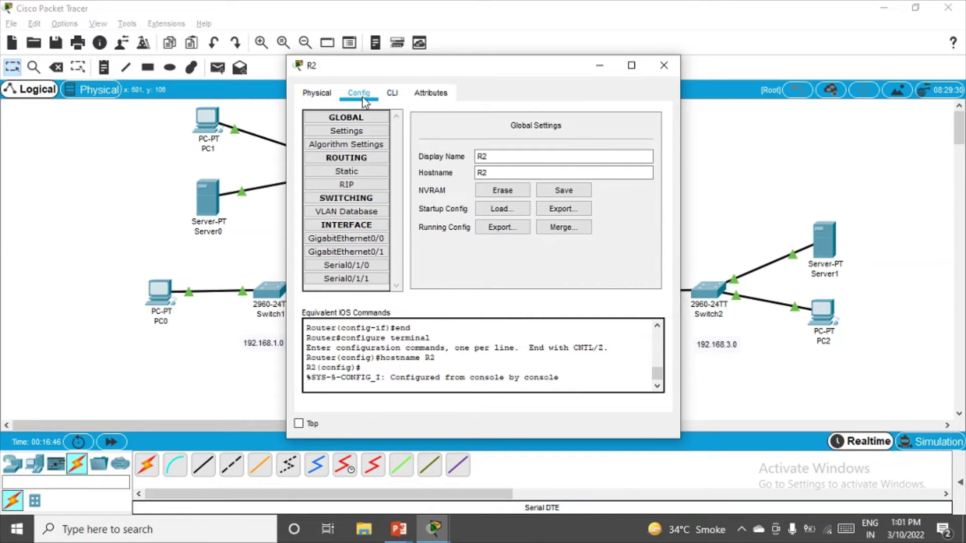
# Enter the IP address 10.1.1.2 for router R2's Serial0/1/0 interface
pyautogui.click(356, 264)
pyautogui.click(629, 190)
pyautogui.write('10.1.1.')
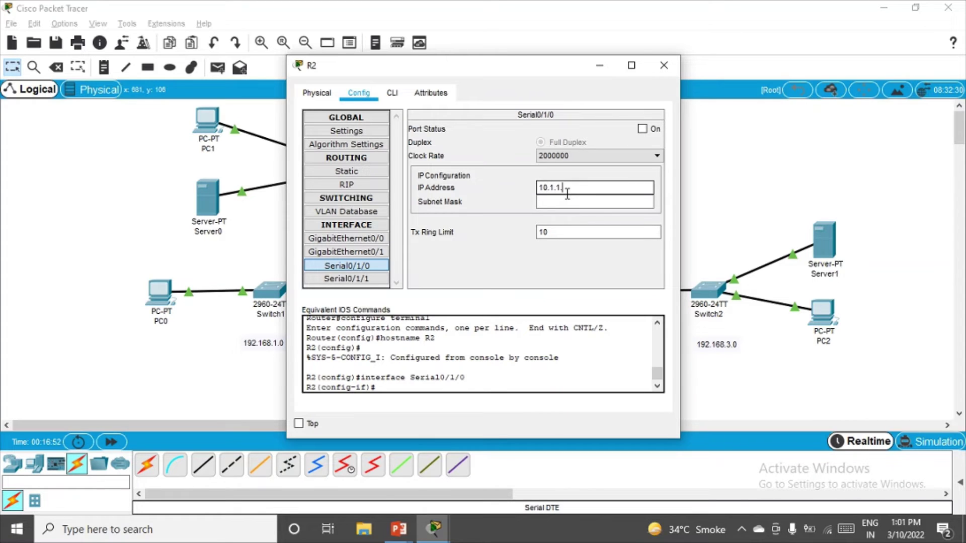
pyautogui.write('2')
# Set the subnet mask of R2's Serial0/1/0 to 255.255.255.0, turn the port on and close the router's configuration
pyautogui.click(575, 203)
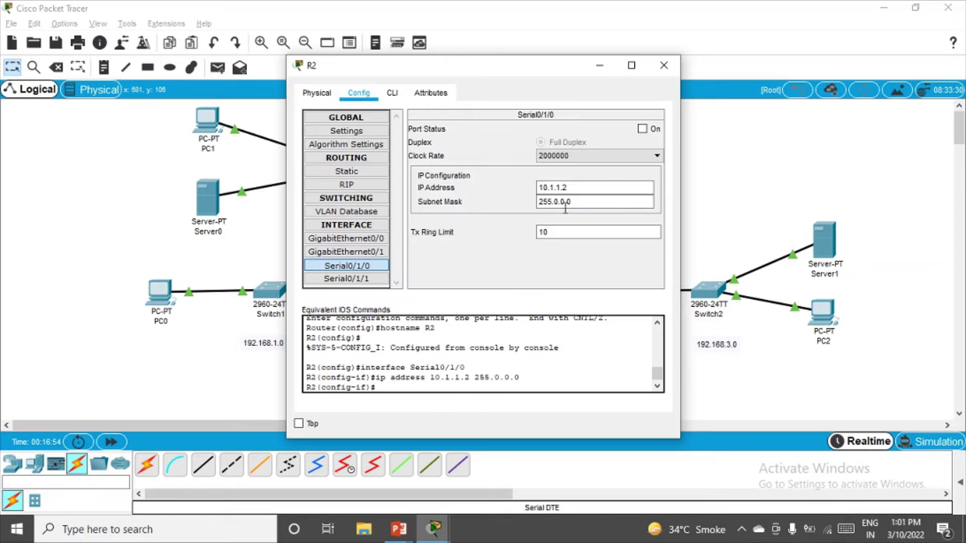
pyautogui.moveTo(575, 203); pyautogui.dragTo(556, 205)
pyautogui.write('255.255')
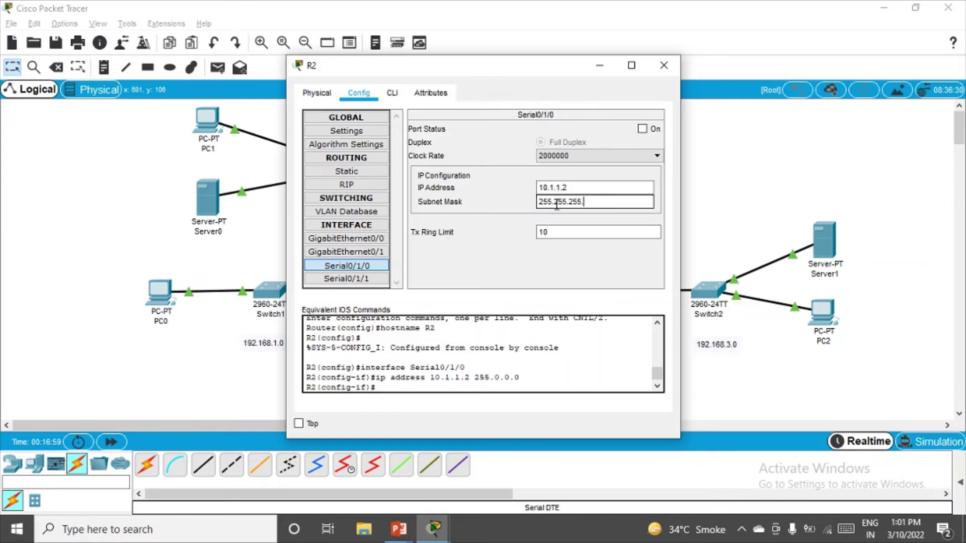
pyautogui.write('.0')
pyautogui.press('Return')
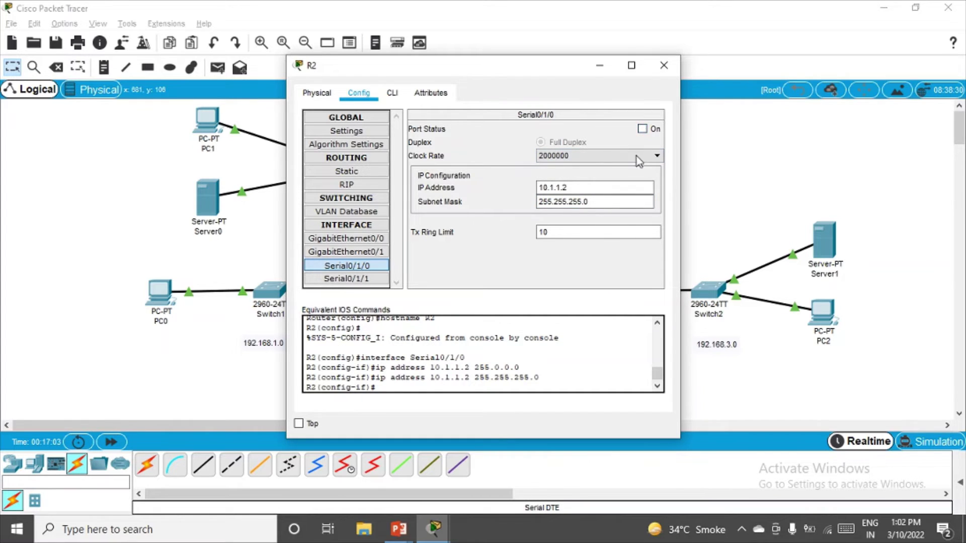
pyautogui.click(643, 129)
pyautogui.click(665, 64)
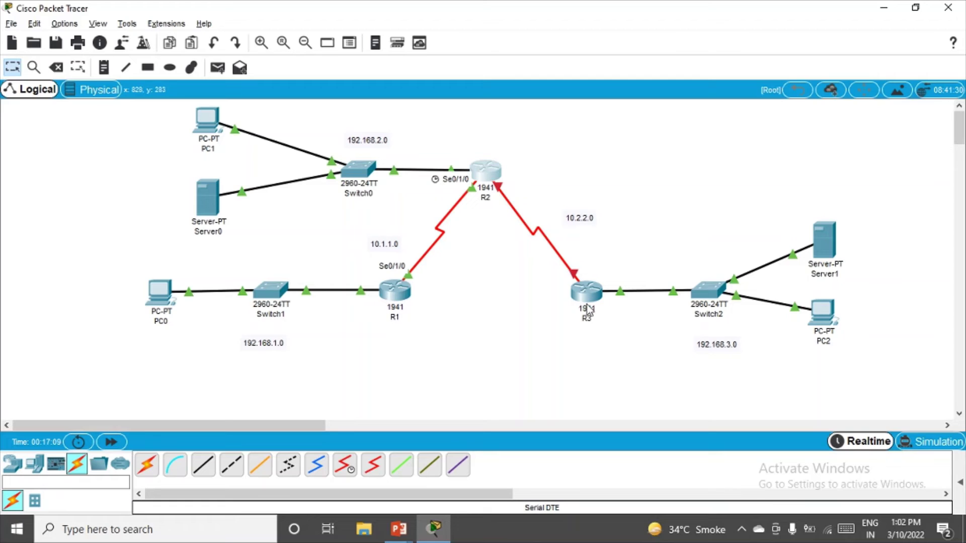
# Configure R2's Serial0/1/1 with IP address 10.2.2.1 and subnet mask 255.255.255.0, and turn the port on
pyautogui.moveTo(486, 177)
pyautogui.moveTo(509, 203)
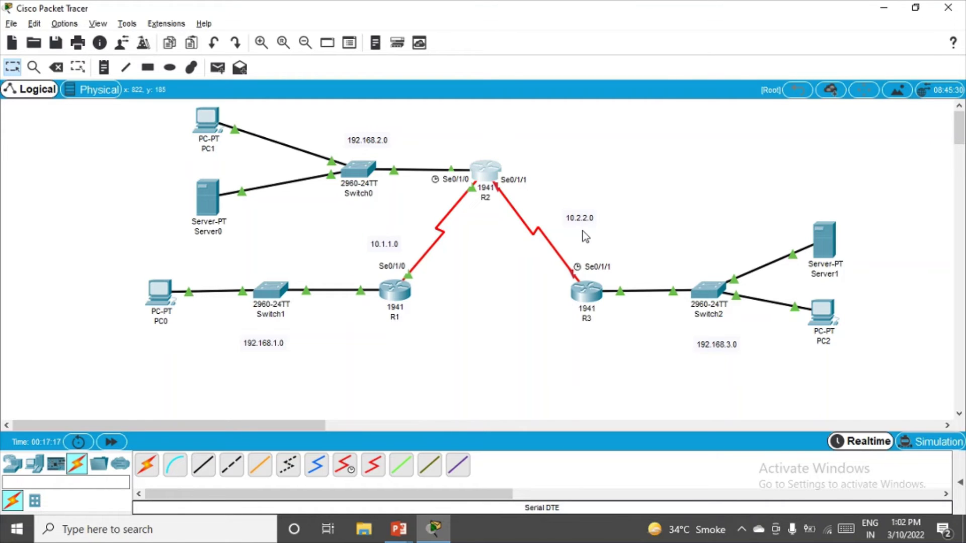
pyautogui.click(496, 174)
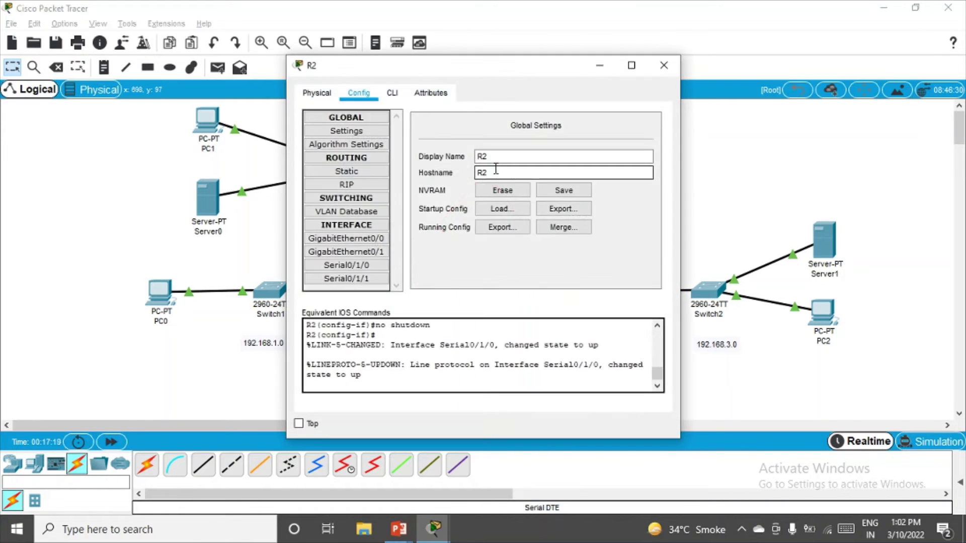
pyautogui.click(360, 281)
pyautogui.click(550, 189)
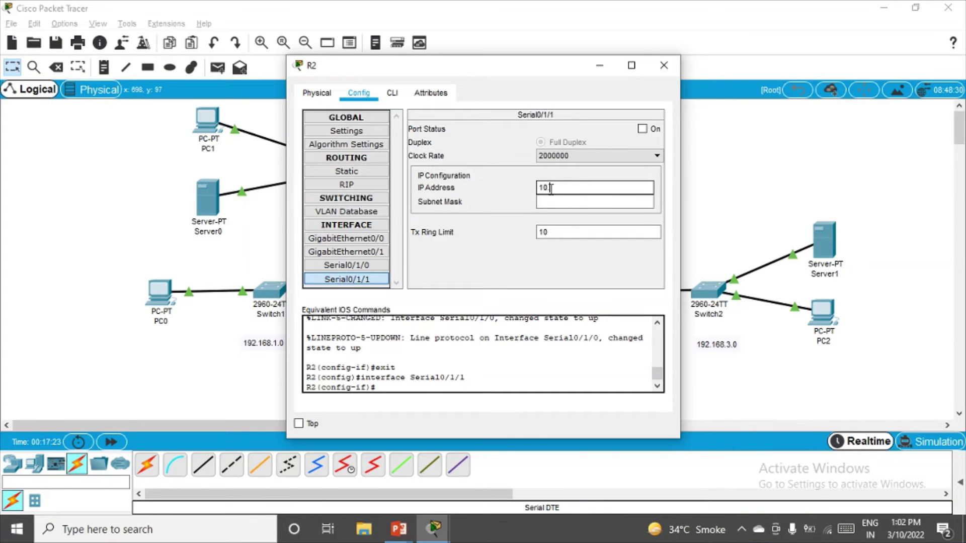
pyautogui.write('10.2.2.1')
pyautogui.click(562, 202)
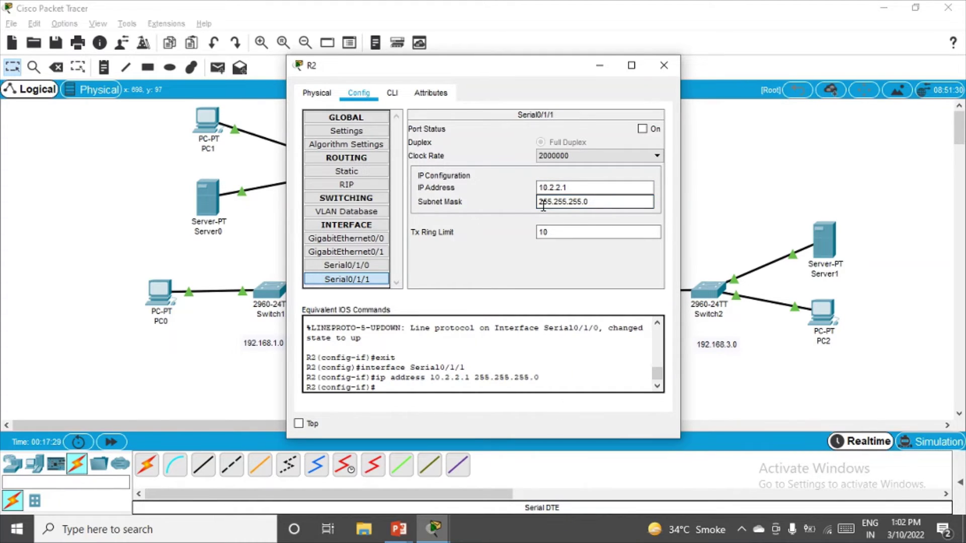
pyautogui.click(642, 129)
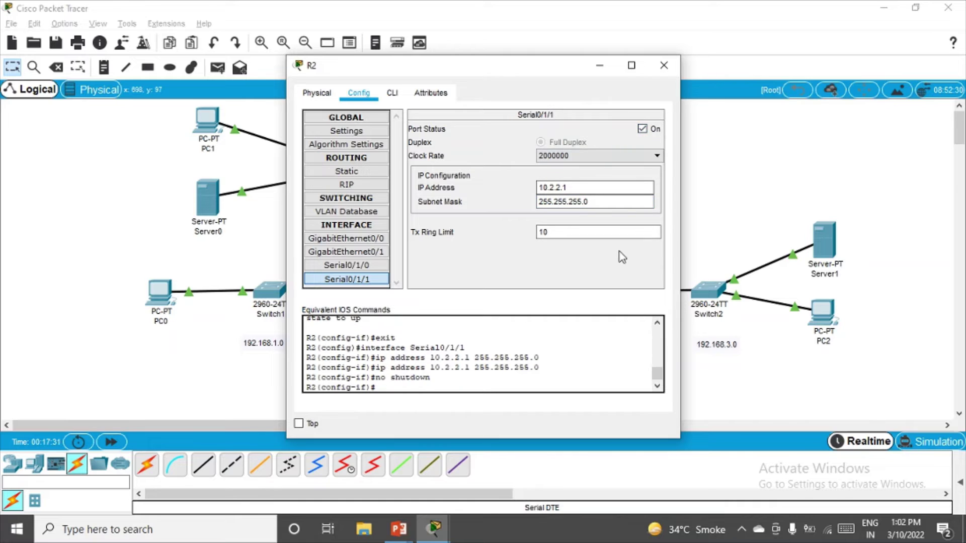
pyautogui.click(667, 68)
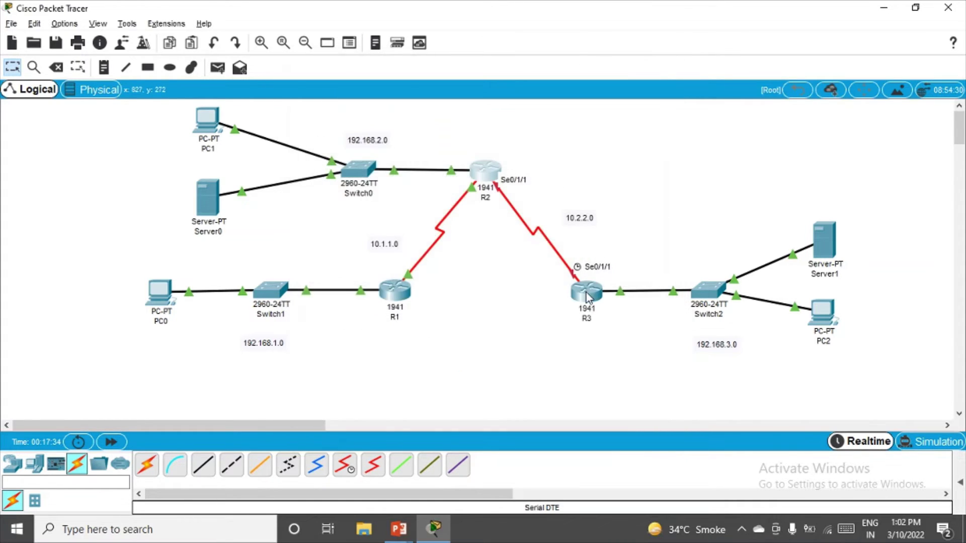
# Change router R3's hostname to R3
pyautogui.click(587, 295)
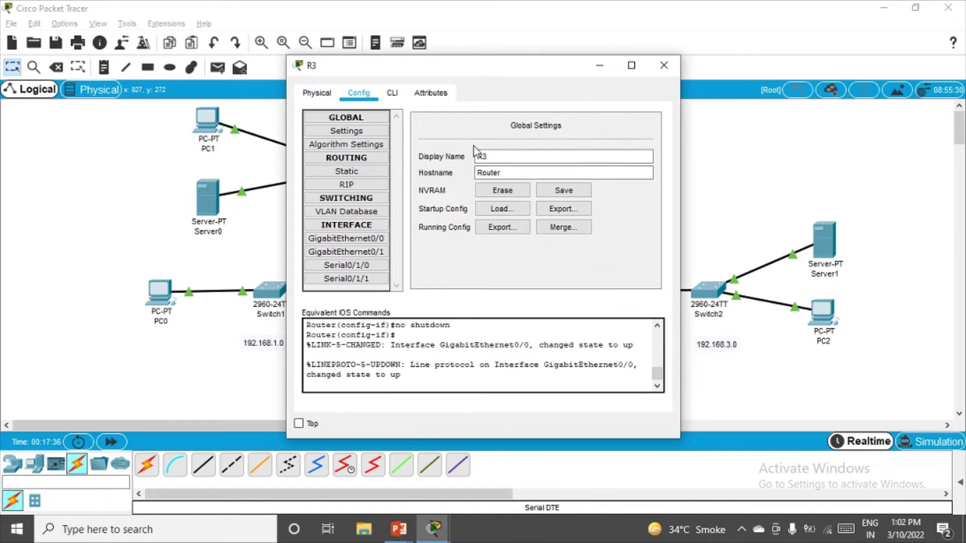
pyautogui.doubleClick(497, 173)
pyautogui.write('R3')
pyautogui.press('Return')
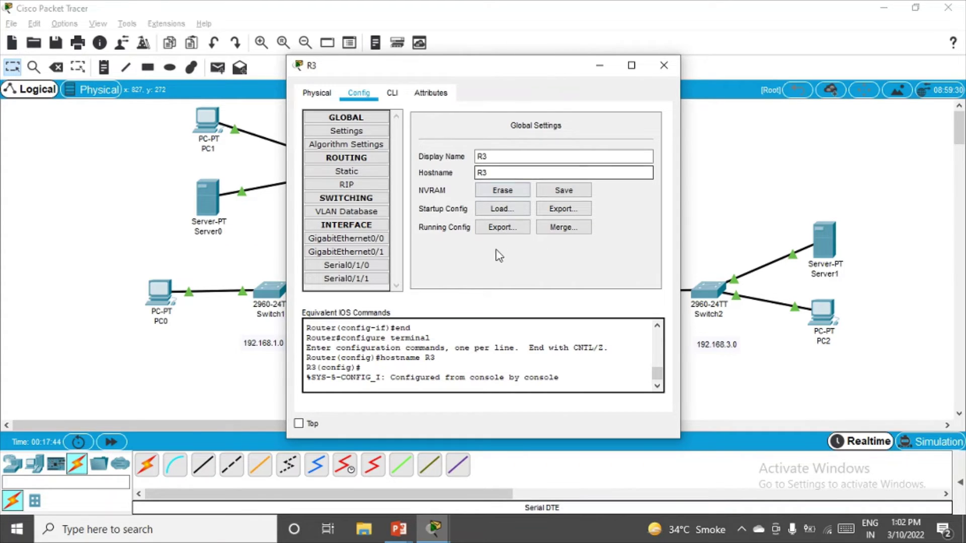
# Enter the IP address 10.2.2.2 for router R3's Serial0/1/1 interface
pyautogui.moveTo(558, 71); pyautogui.dragTo(495, 68)
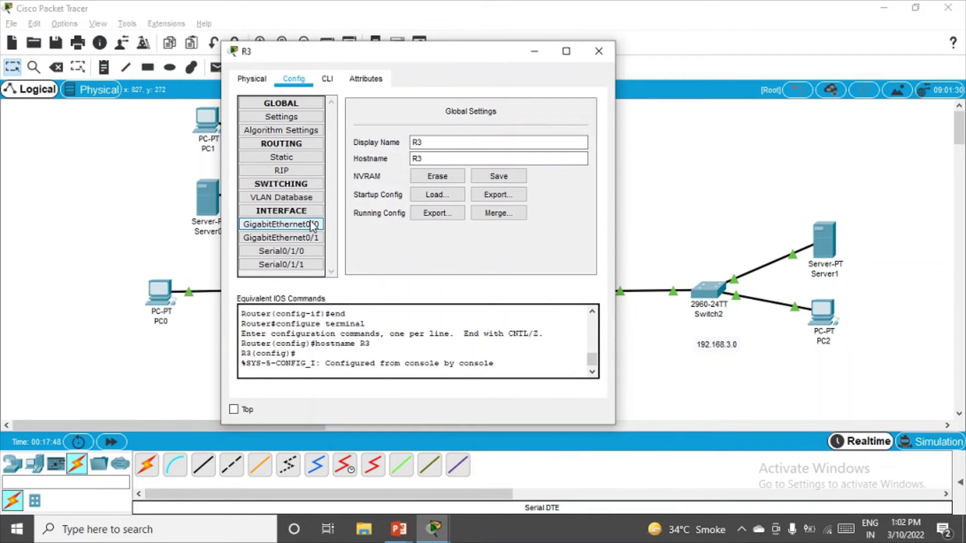
pyautogui.click(297, 267)
pyautogui.click(503, 172)
pyautogui.write('10')
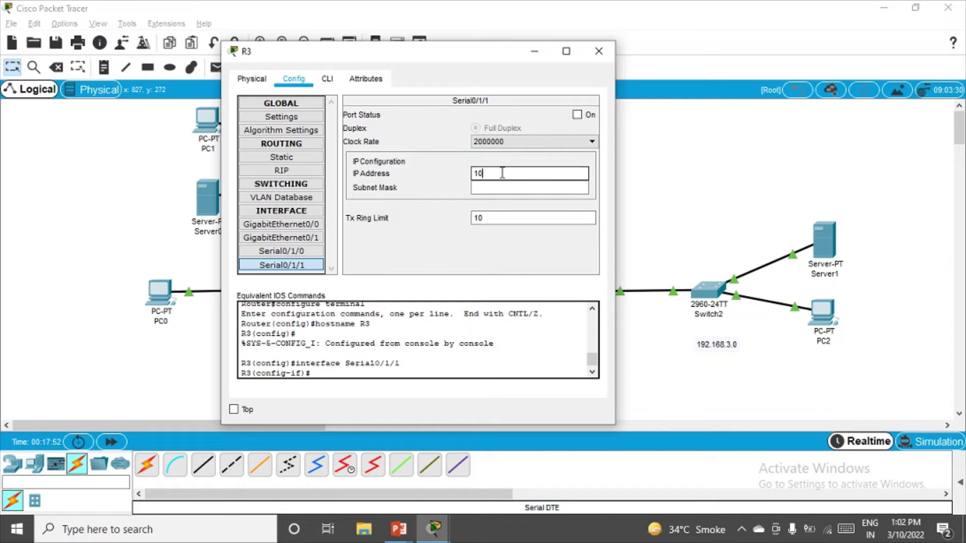
pyautogui.write('.2.2.')
# Set the subnet mask of R3's Serial0/1/1 to 255.255.255.0, turn the port on and close the router's configuration
pyautogui.click(500, 188)
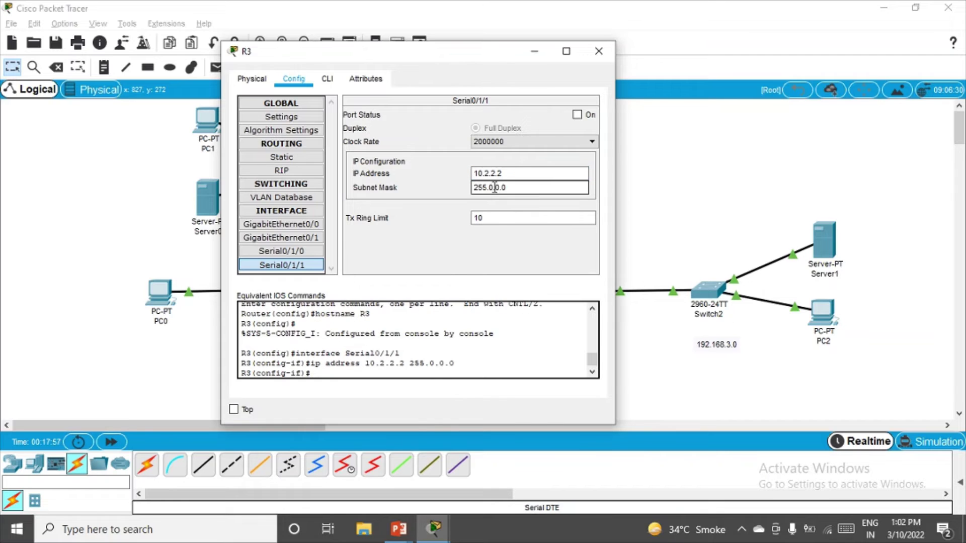
pyautogui.rightClick(495, 189)
pyautogui.click(475, 199)
pyautogui.doubleClick(490, 188)
pyautogui.write('255.')
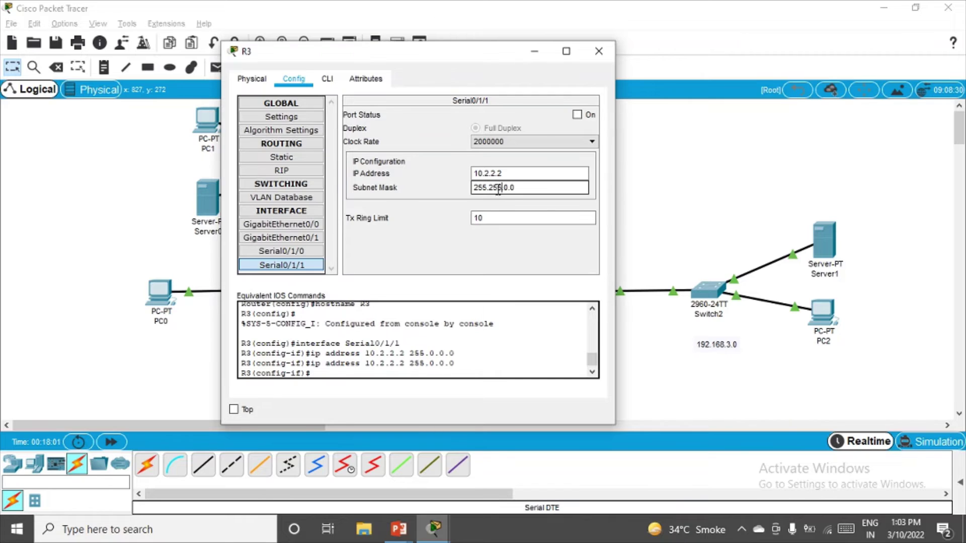
pyautogui.press('BackSpace')
pyautogui.write('255.')
pyautogui.press('Return')
pyautogui.click(577, 115)
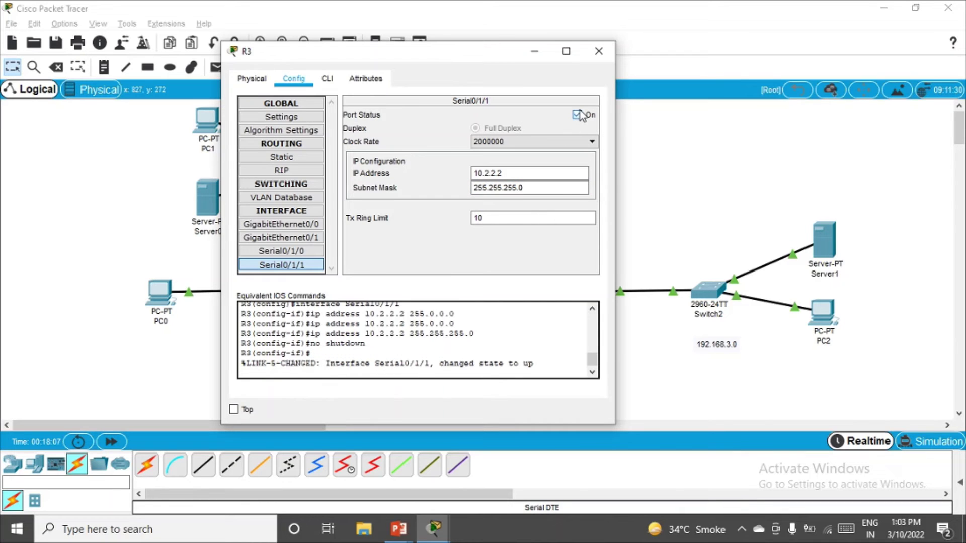
pyautogui.click(600, 53)
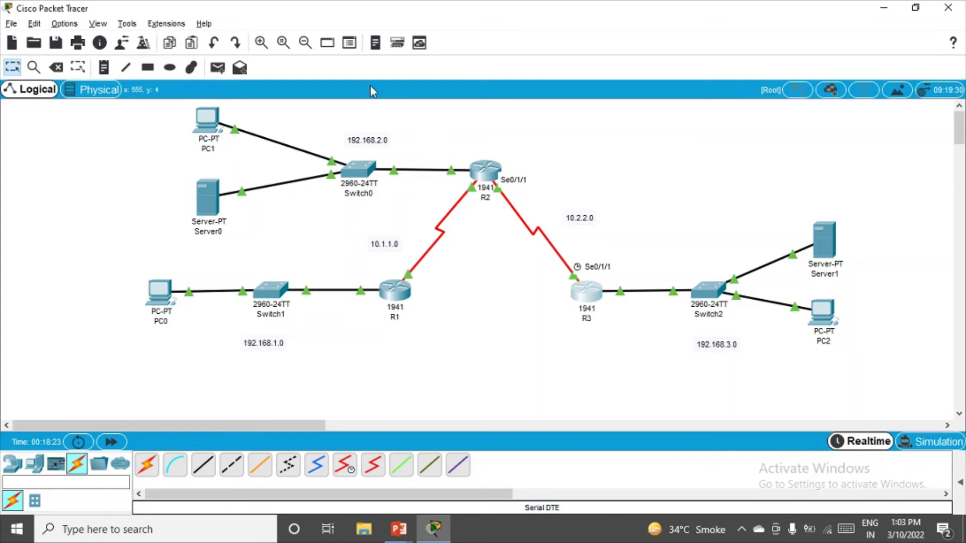
pyautogui.click(208, 116)
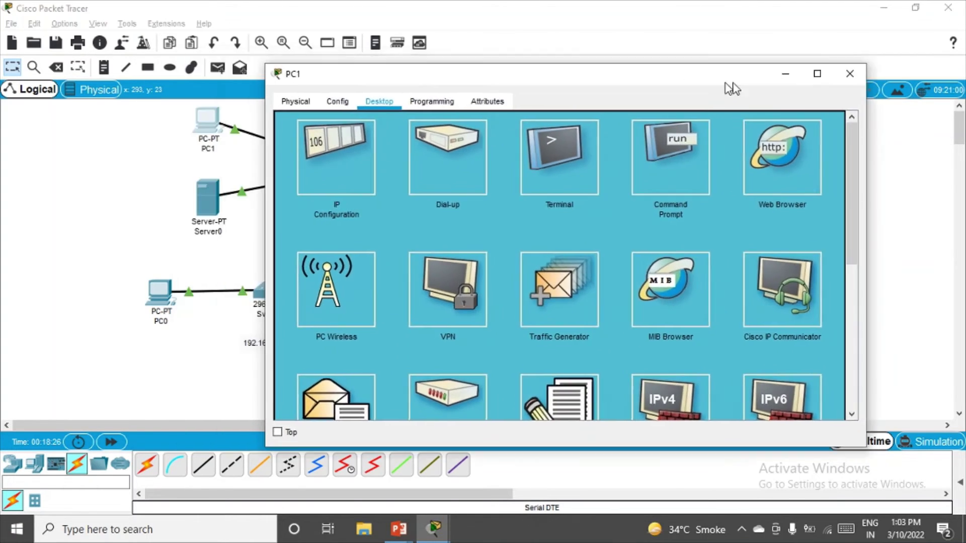
pyautogui.moveTo(732, 88); pyautogui.dragTo(748, 241)
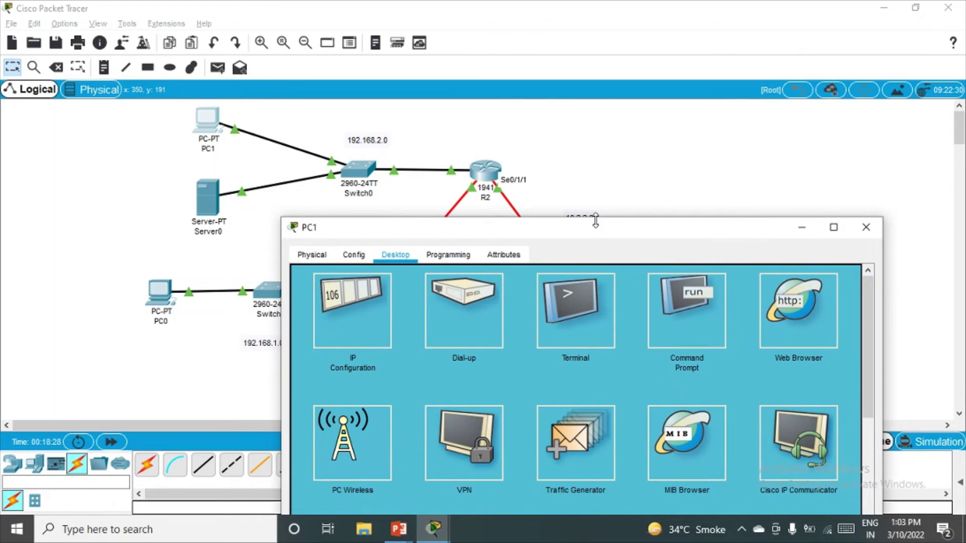
pyautogui.moveTo(586, 234); pyautogui.dragTo(614, 183)
pyautogui.click(905, 180)
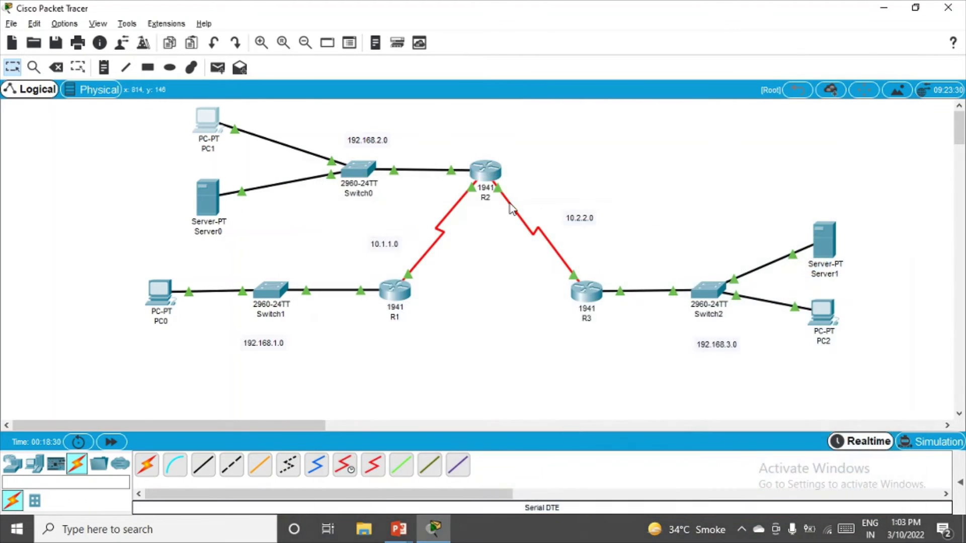
# Rename Server0, the server connected to Switch0, as TACACS
pyautogui.click(207, 231)
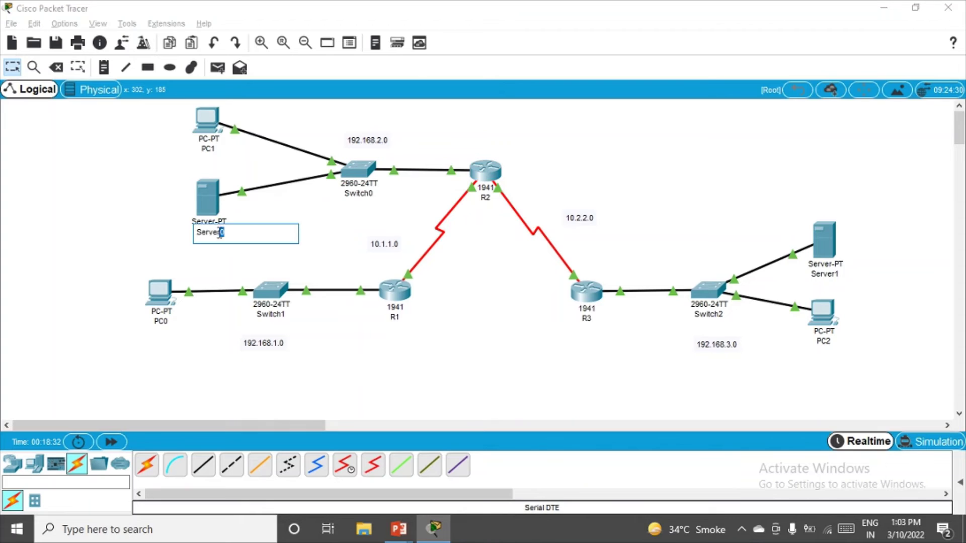
pyautogui.write('TACACS')
pyautogui.click(182, 224)
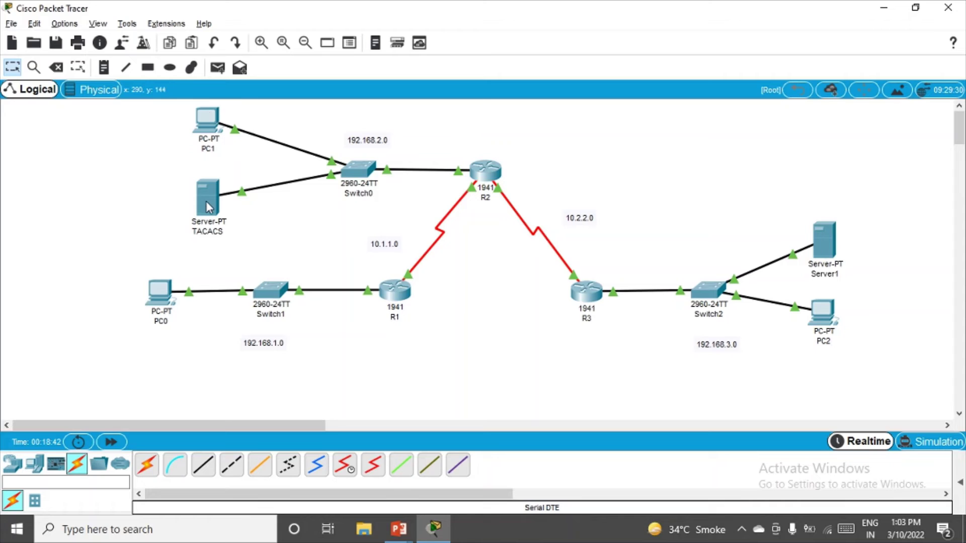
# Ping 192.168.2.3 from PC1's command prompt to test connectivity with the TACACS server
pyautogui.moveTo(208, 207)
pyautogui.click(214, 119)
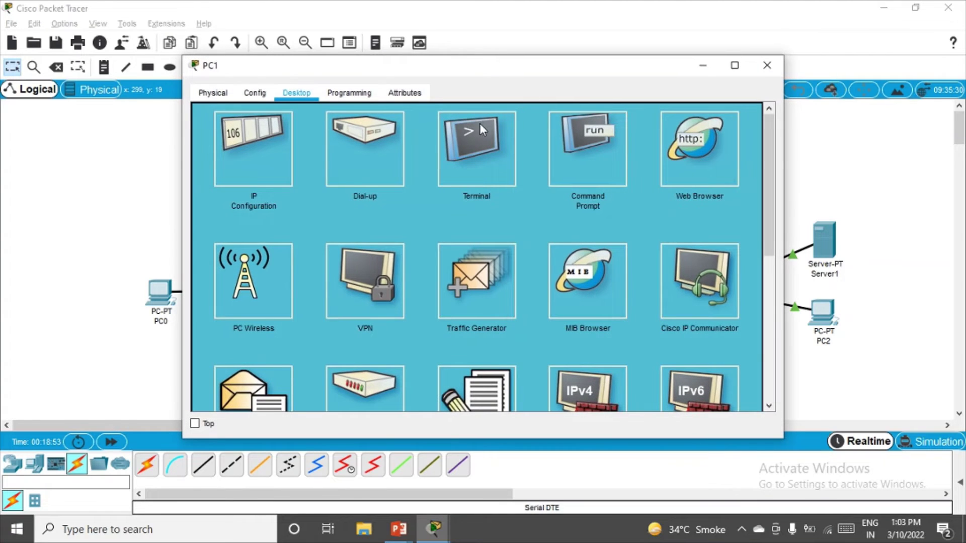
pyautogui.click(572, 149)
pyautogui.write('ping')
pyautogui.write('19')
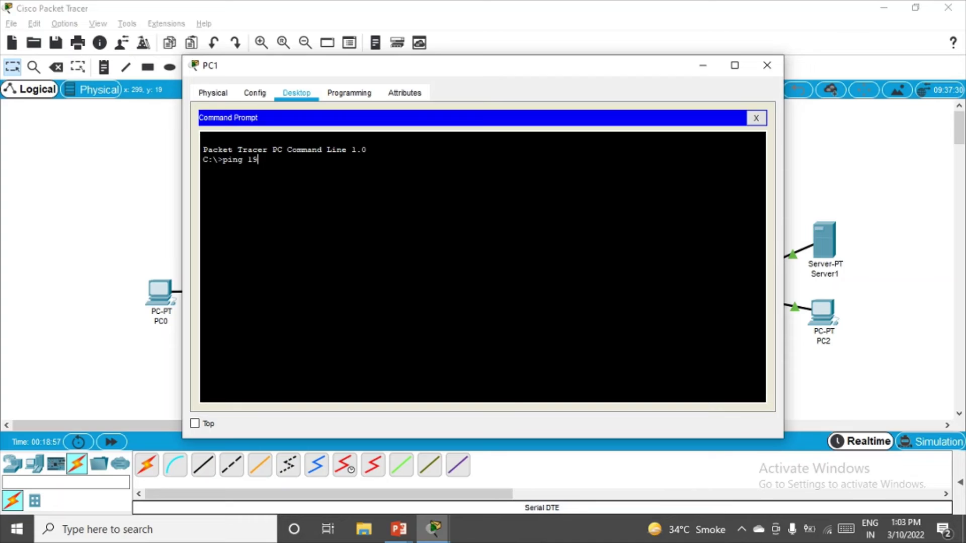
pyautogui.write('2.168.2.3')
pyautogui.press('Return')
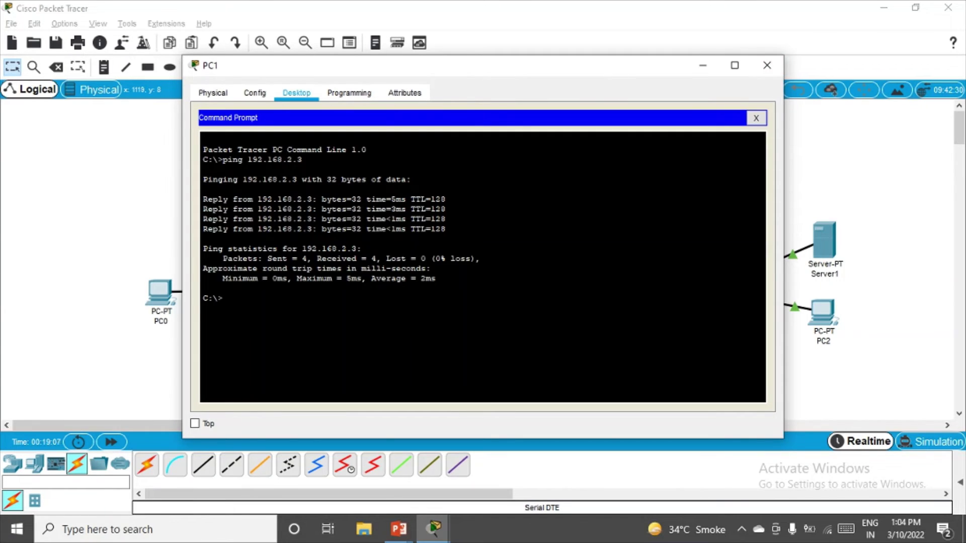
# Ping 192.168.3.2 from PC1 to test connectivity with the 192.168.3.0 network and minimize the PC1 window
pyautogui.moveTo(537, 71); pyautogui.dragTo(499, 272)
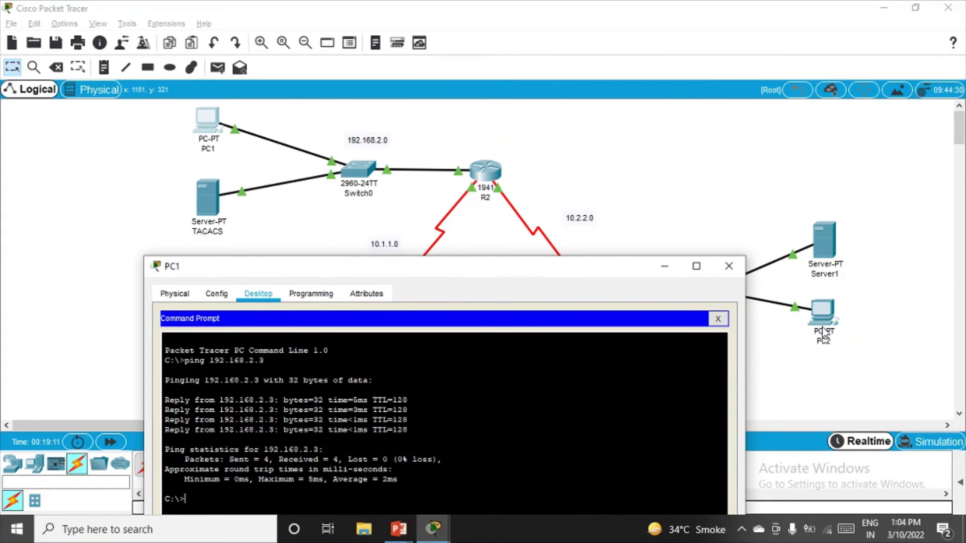
pyautogui.moveTo(581, 272); pyautogui.dragTo(501, 342)
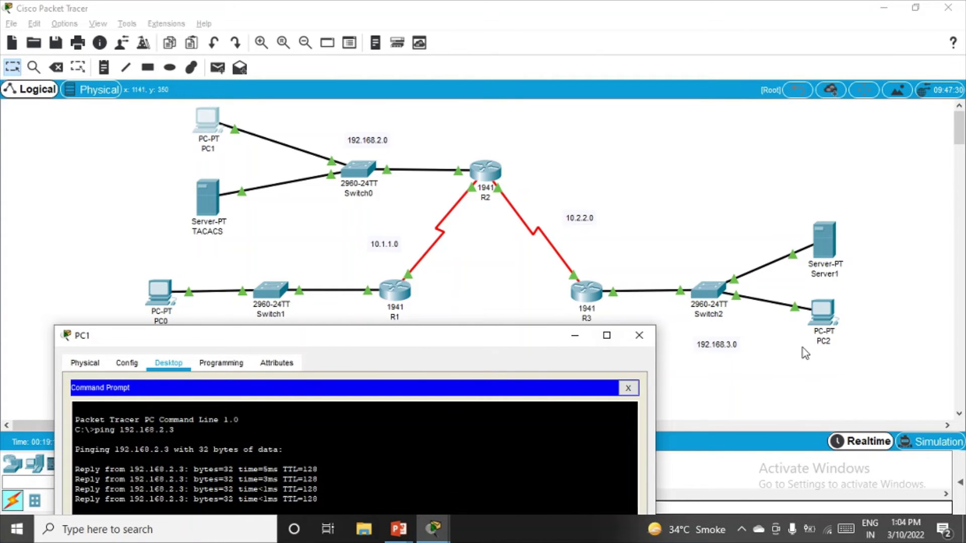
pyautogui.moveTo(435, 344); pyautogui.dragTo(556, 89)
pyautogui.write('pi')
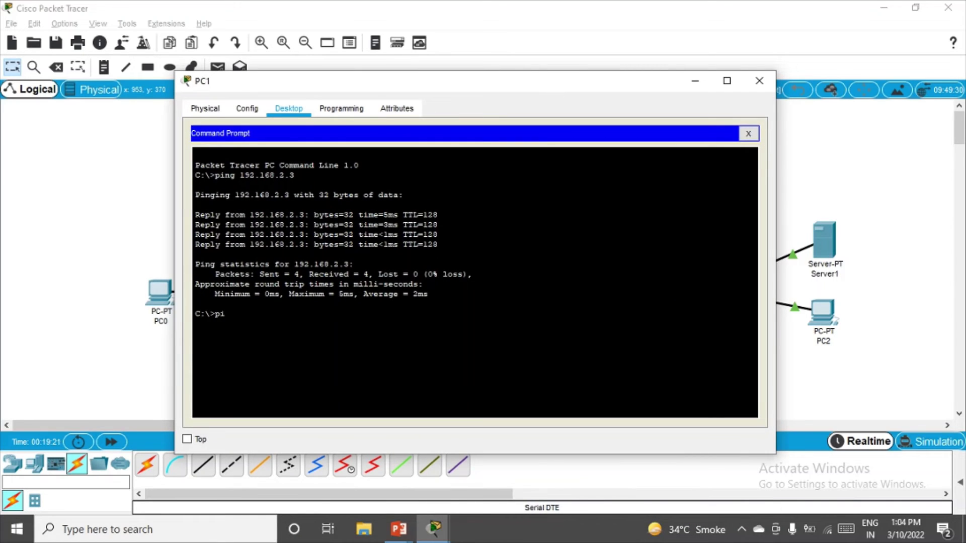
pyautogui.write('ng 192.168.3.2')
pyautogui.press('Return')
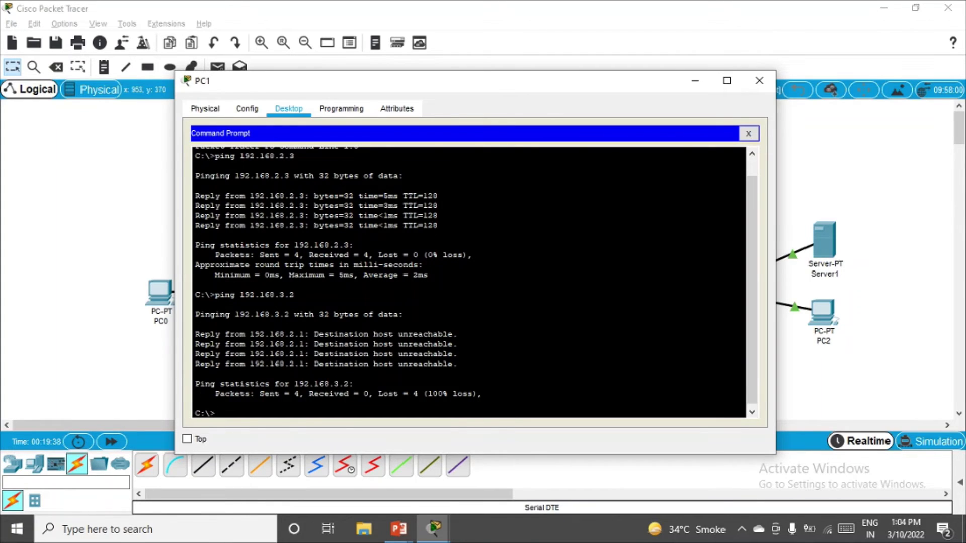
pyautogui.click(696, 81)
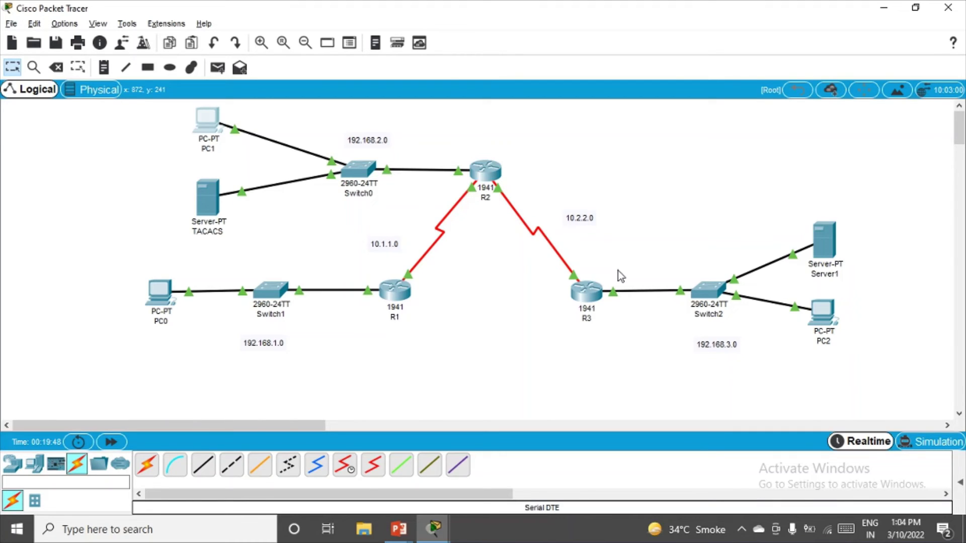
# Add the network 192.168.1.0 to router R1's RIP routing
pyautogui.click(403, 288)
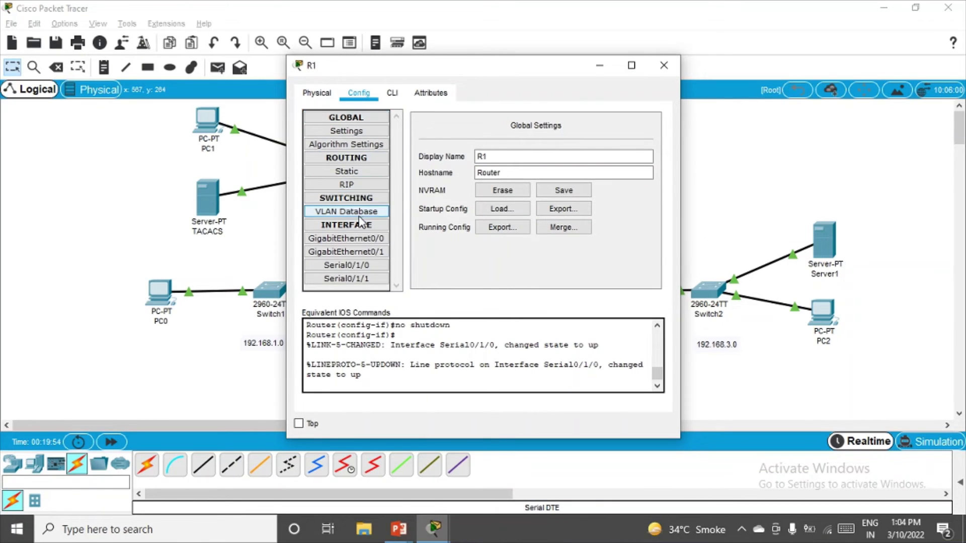
pyautogui.click(360, 186)
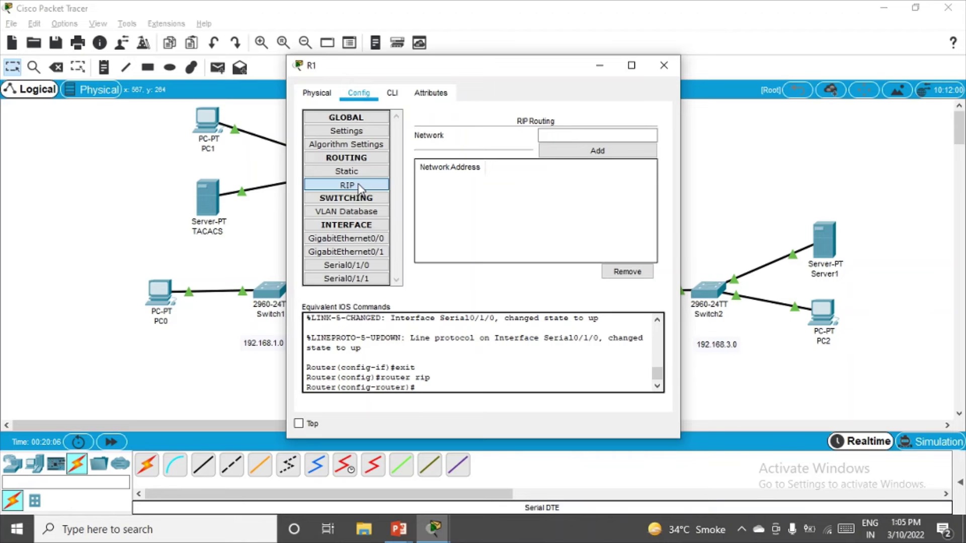
pyautogui.moveTo(525, 67); pyautogui.dragTo(449, 90)
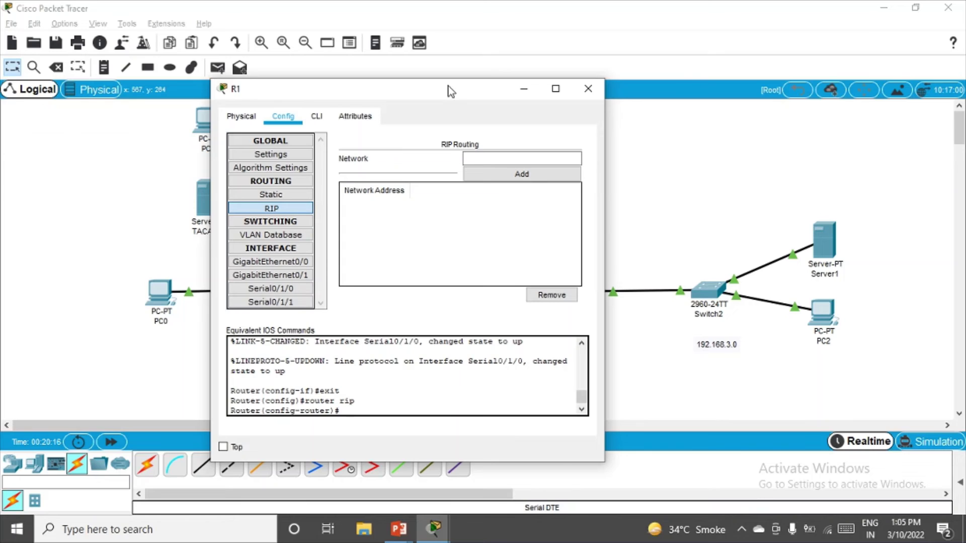
pyautogui.moveTo(448, 86); pyautogui.dragTo(329, 95)
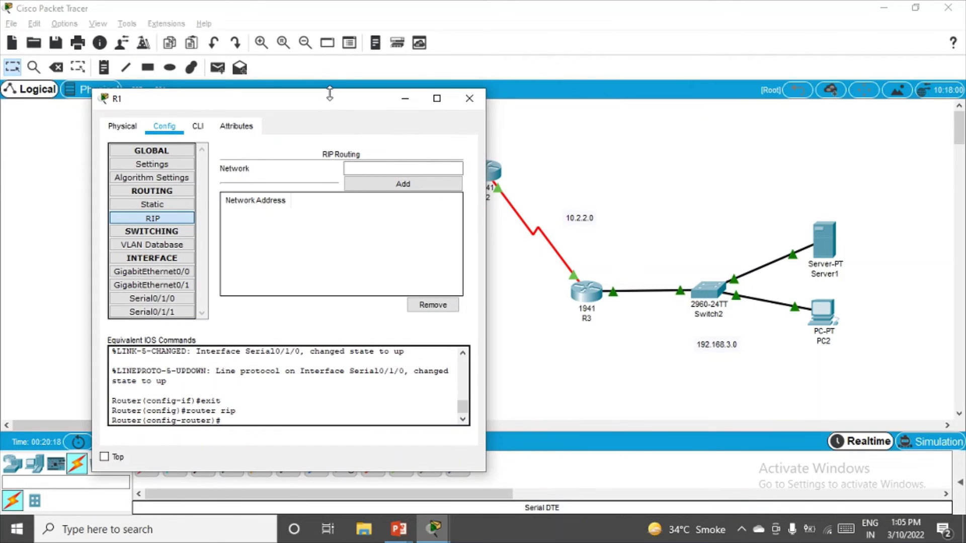
pyautogui.moveTo(324, 104); pyautogui.dragTo(770, 94)
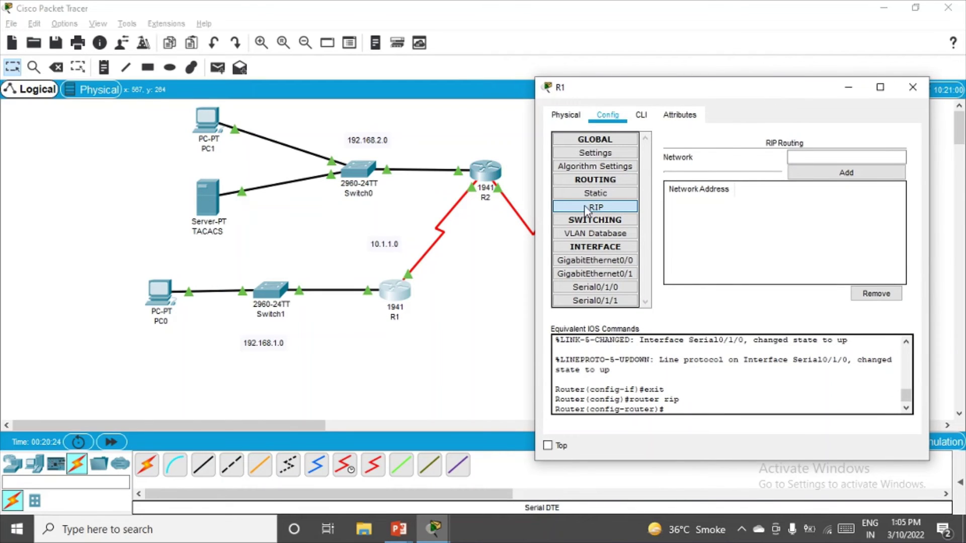
pyautogui.click(630, 120)
pyautogui.moveTo(790, 92); pyautogui.dragTo(731, 72)
pyautogui.click(750, 143)
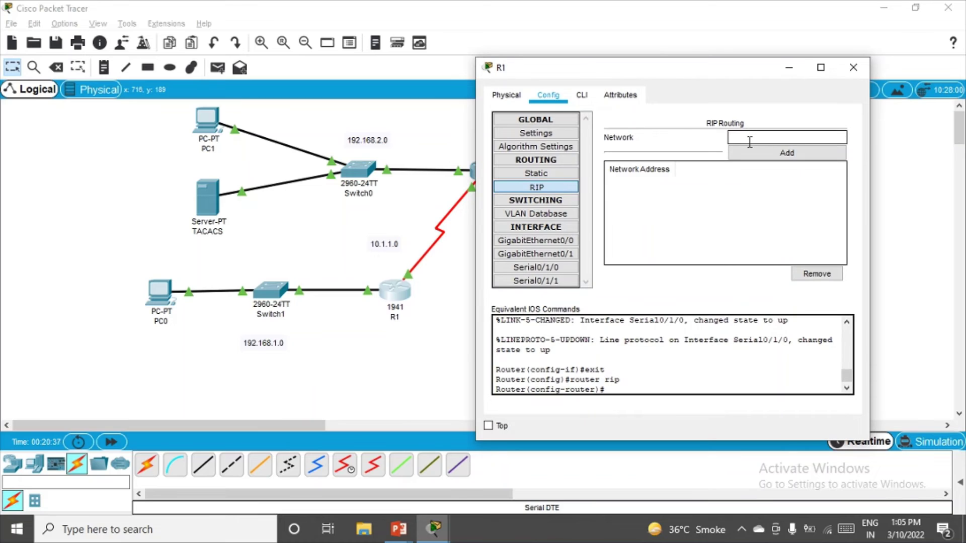
pyautogui.write('192.168.1.0')
pyautogui.click(786, 152)
# Add the network 10.1.1.0 to router R1's RIP routing and close the router's configuration
pyautogui.click(774, 136)
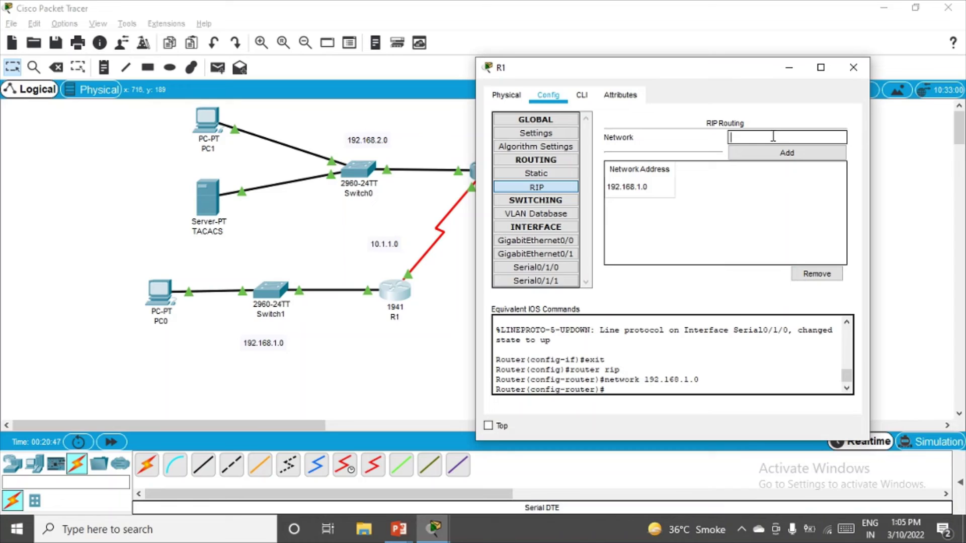
pyautogui.write('10.1.1.0')
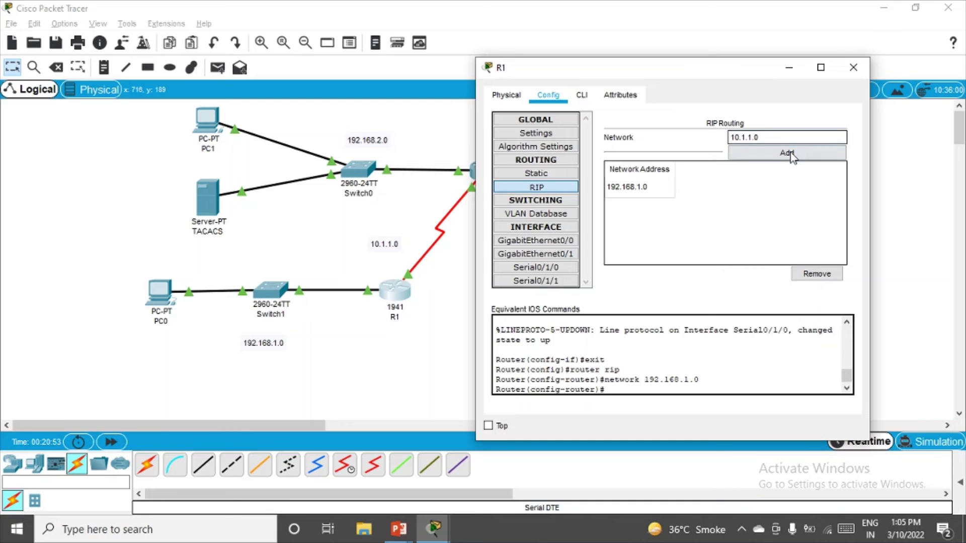
pyautogui.click(791, 153)
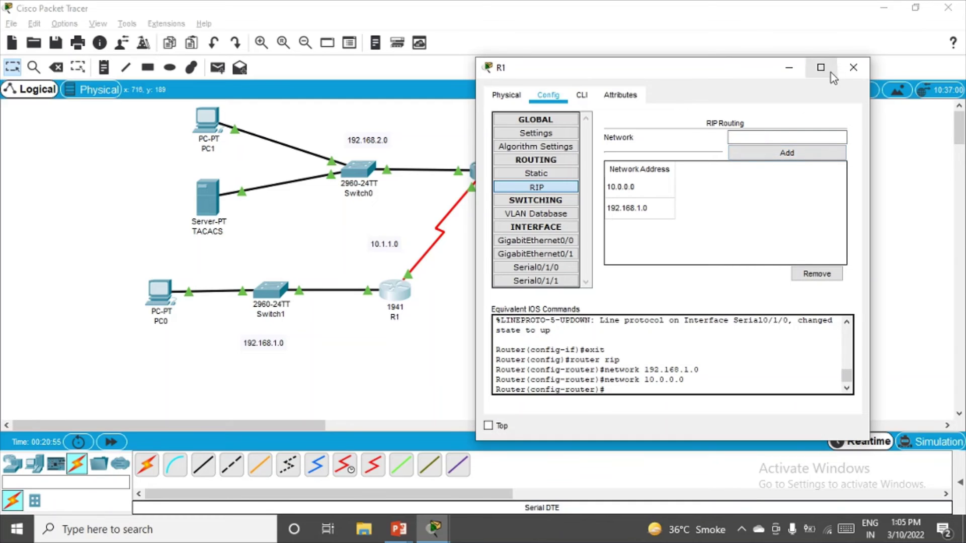
pyautogui.click(853, 67)
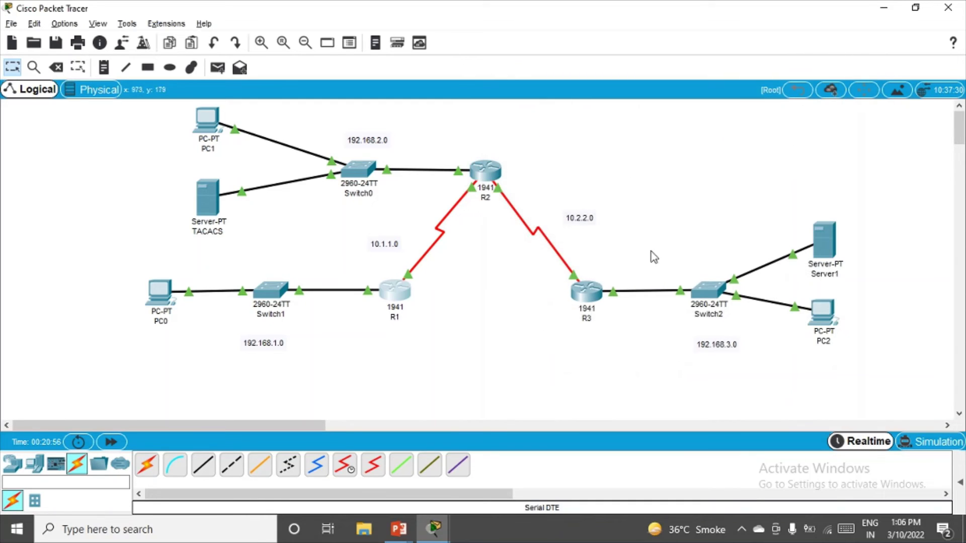
# Add the network 192.168.2.0 to router R2's RIP routing
pyautogui.click(487, 174)
pyautogui.moveTo(521, 66); pyautogui.dragTo(751, 332)
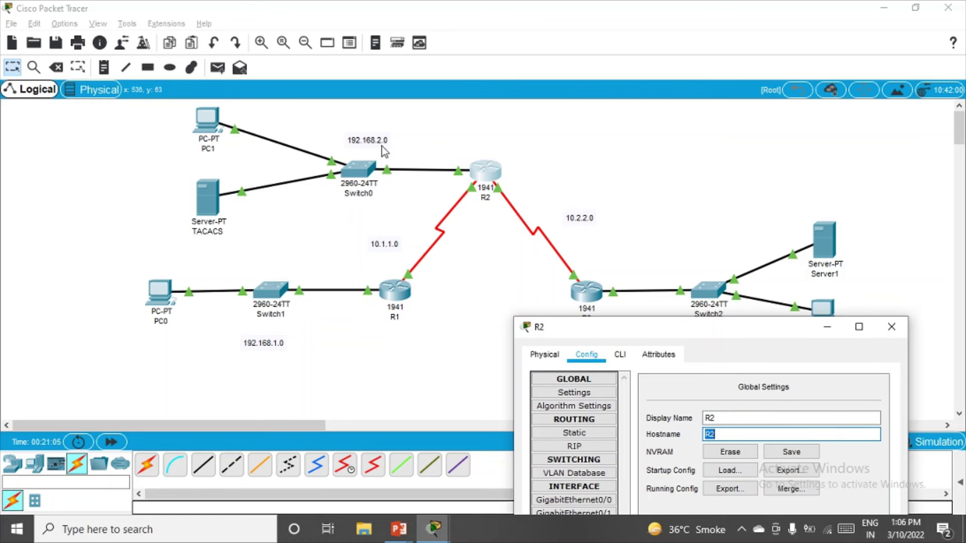
pyautogui.moveTo(699, 327); pyautogui.dragTo(595, 129)
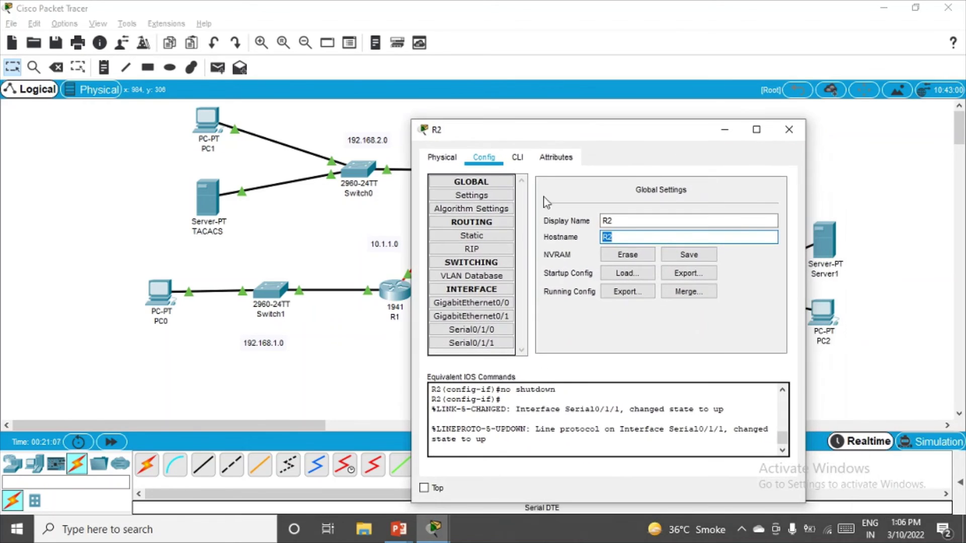
pyautogui.click(493, 250)
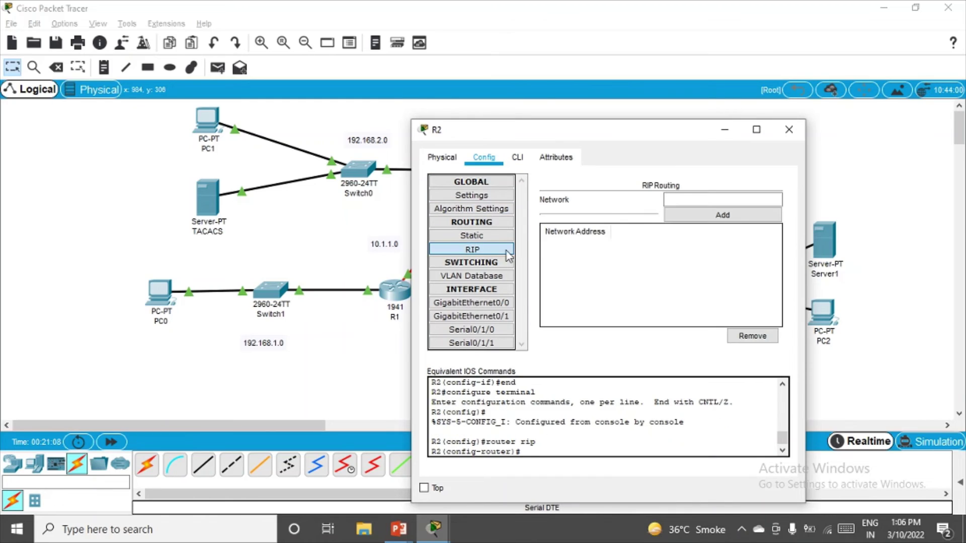
pyautogui.click(691, 199)
pyautogui.write('192.168')
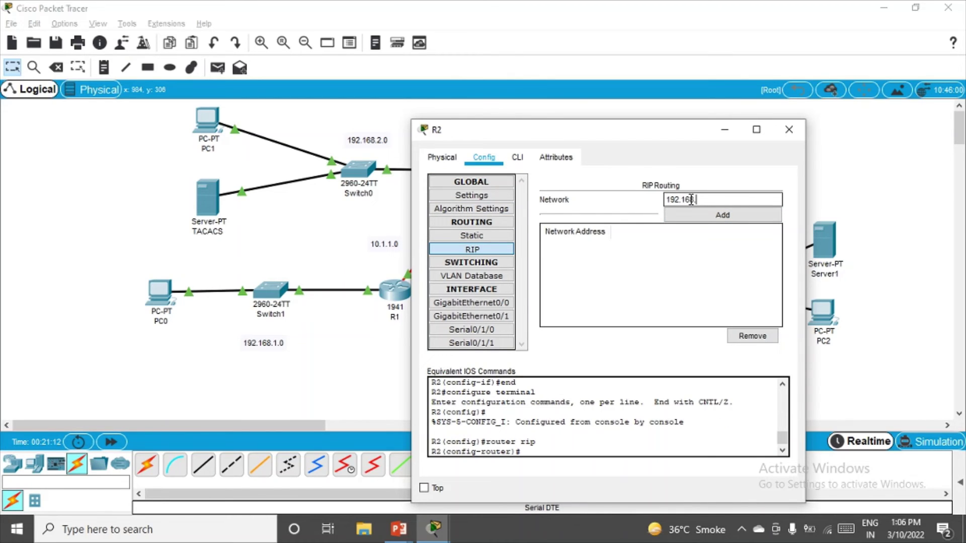
pyautogui.write('.2.0')
pyautogui.click(700, 214)
# Add the networks 10.1.1.0 and 10.2.2.0 to router R2's RIP routing
pyautogui.click(699, 201)
pyautogui.write('1')
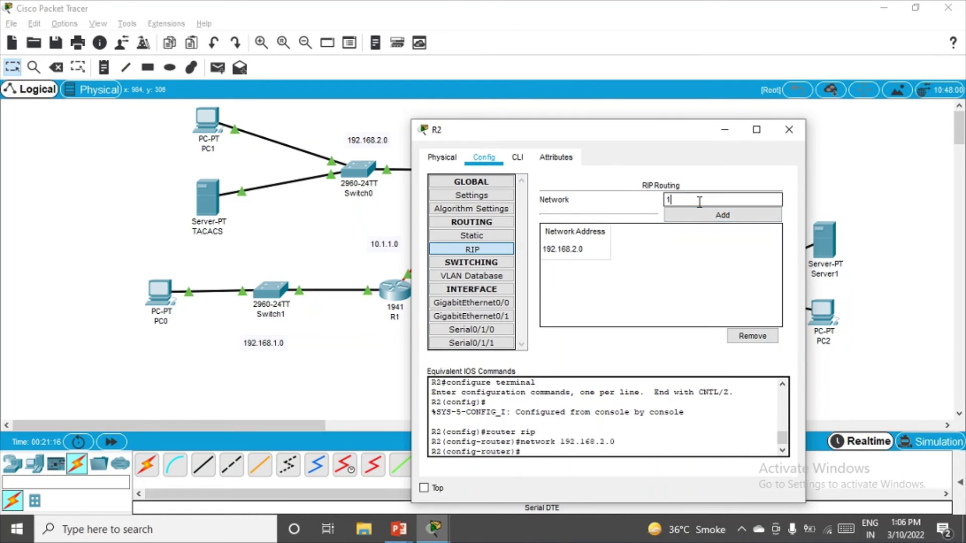
pyautogui.write('0.1.1.0')
pyautogui.click(702, 215)
pyautogui.click(701, 200)
pyautogui.write('10.2.2.0')
pyautogui.click(703, 213)
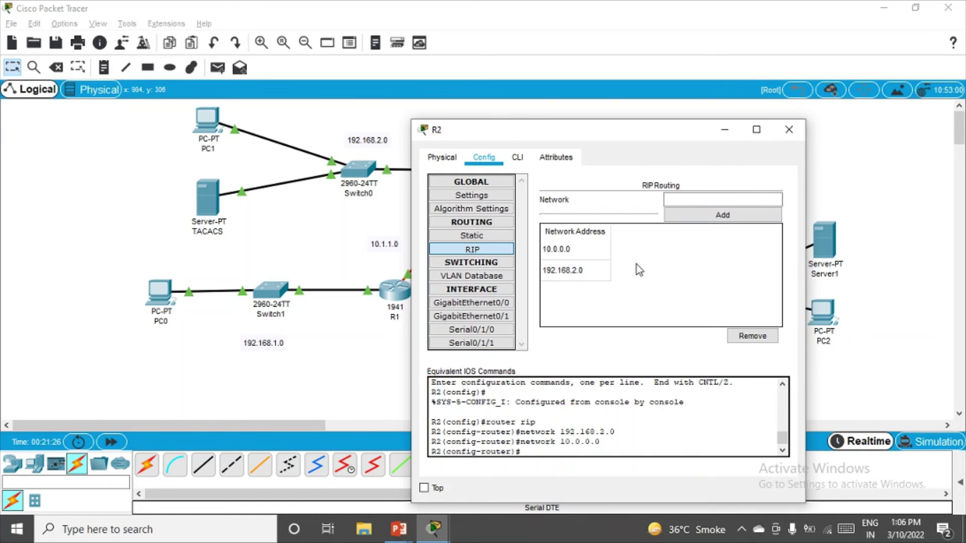
# Remove the 10.0.0.0 entry from router R2's RIP network list
pyautogui.click(689, 200)
pyautogui.click(596, 254)
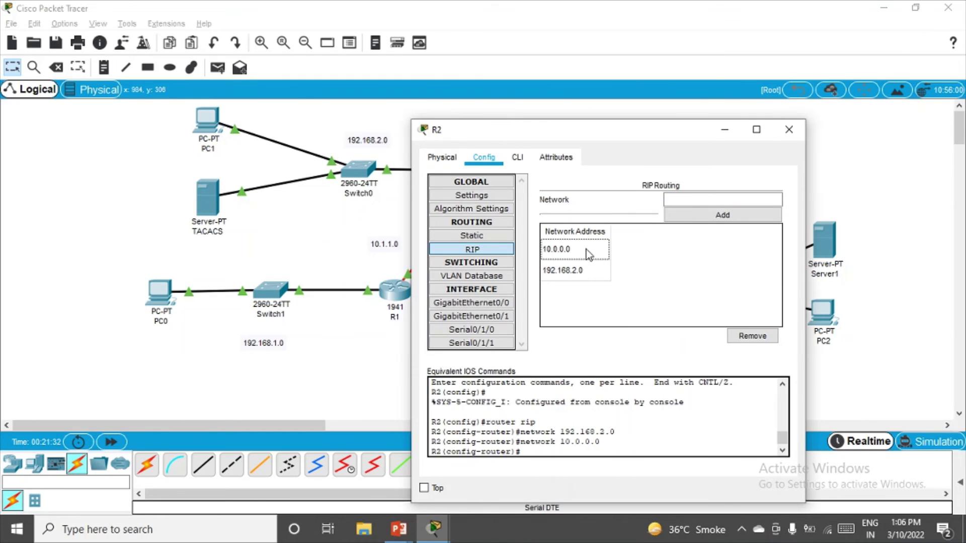
pyautogui.click(751, 336)
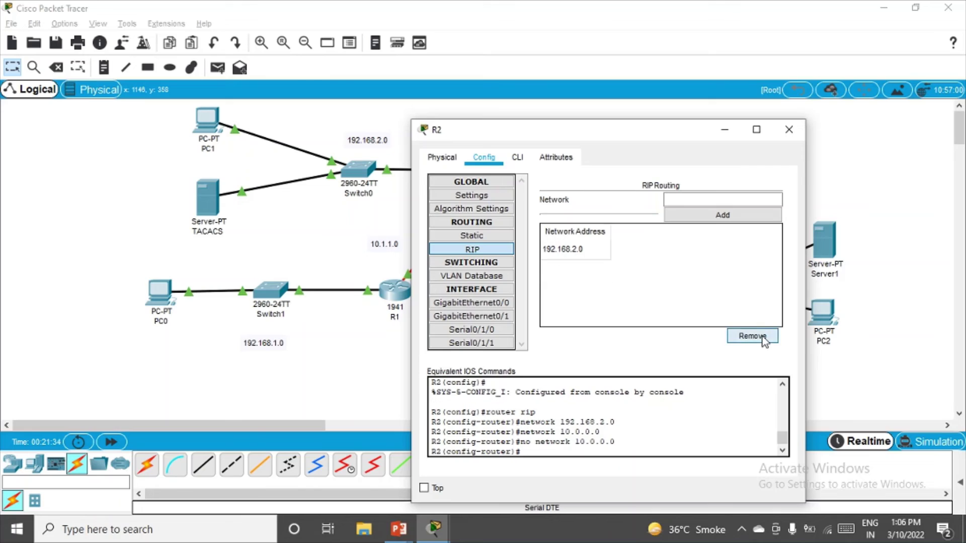
# Add the network 10.1.1.0 to router R2's RIP routing again
pyautogui.click(716, 198)
pyautogui.write('10')
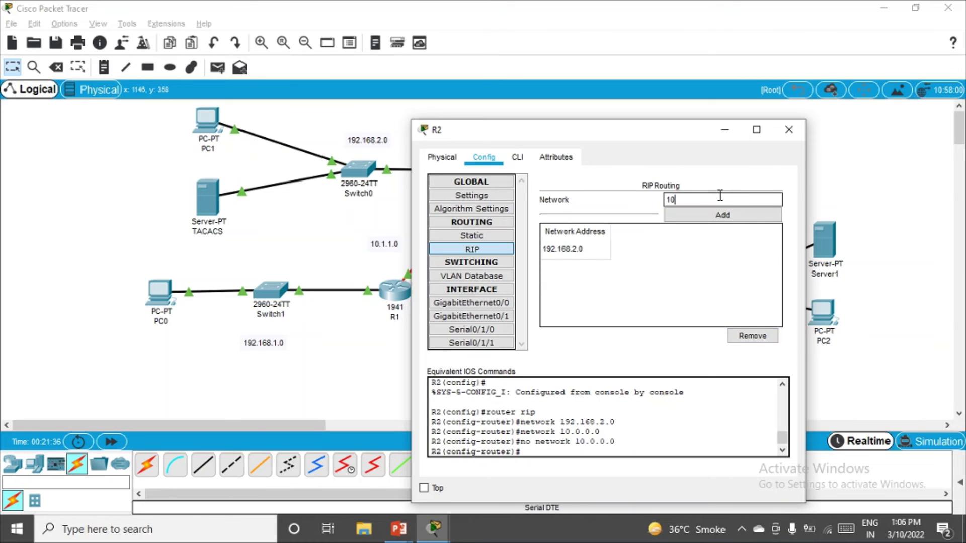
pyautogui.write('.1.1.0')
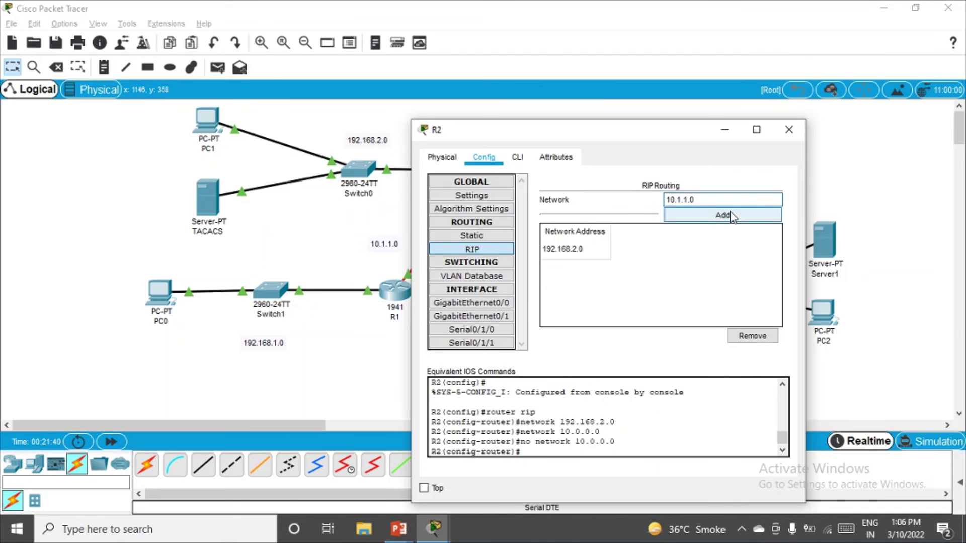
pyautogui.click(730, 215)
# Add the network 10.2.2.0 to router R2's RIP routing
pyautogui.click(695, 201)
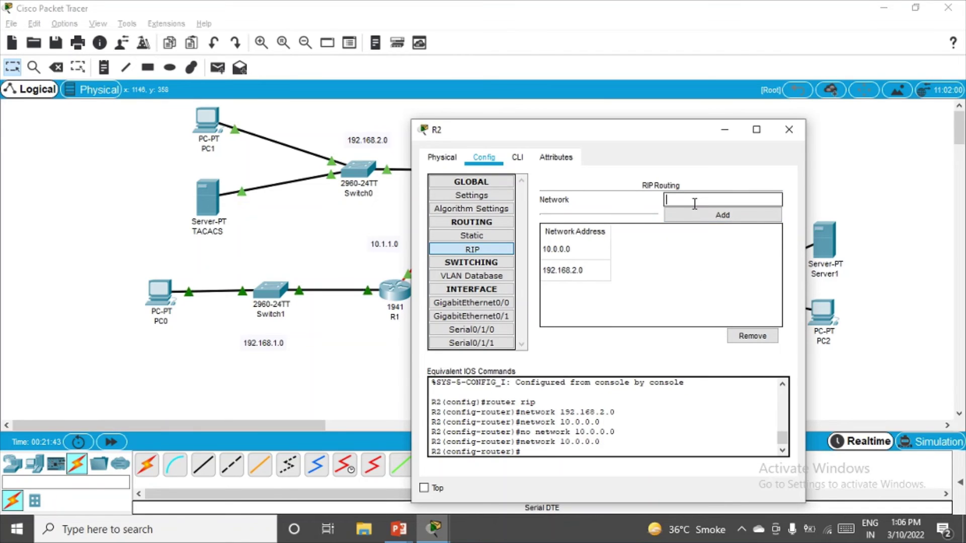
pyautogui.write('1')
pyautogui.moveTo(646, 132); pyautogui.dragTo(763, 125)
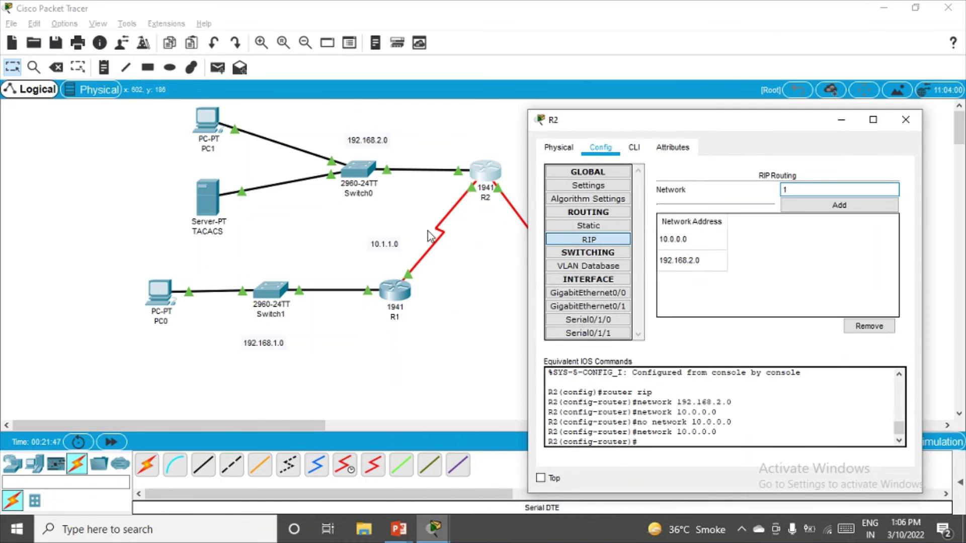
pyautogui.write('0.2.2.0')
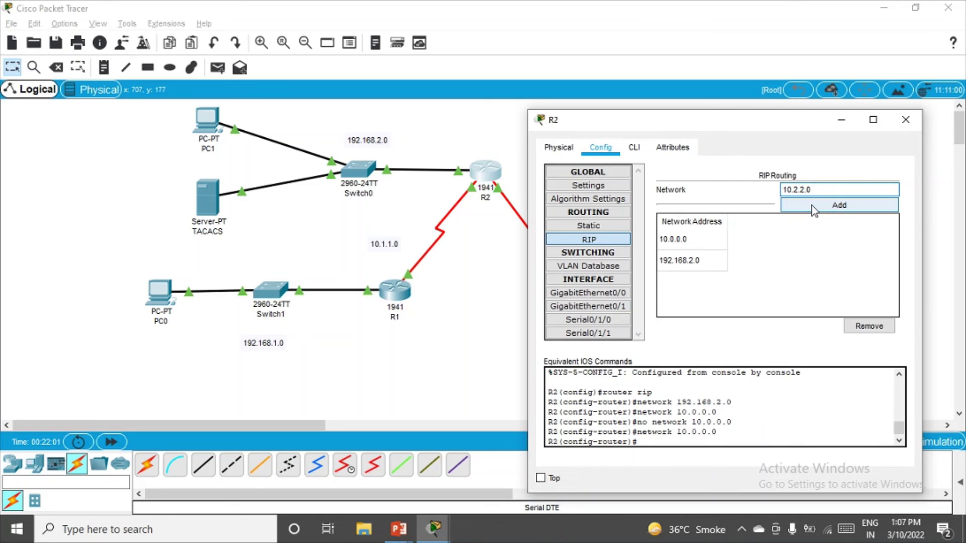
pyautogui.moveTo(773, 125); pyautogui.dragTo(641, 149)
pyautogui.click(746, 336)
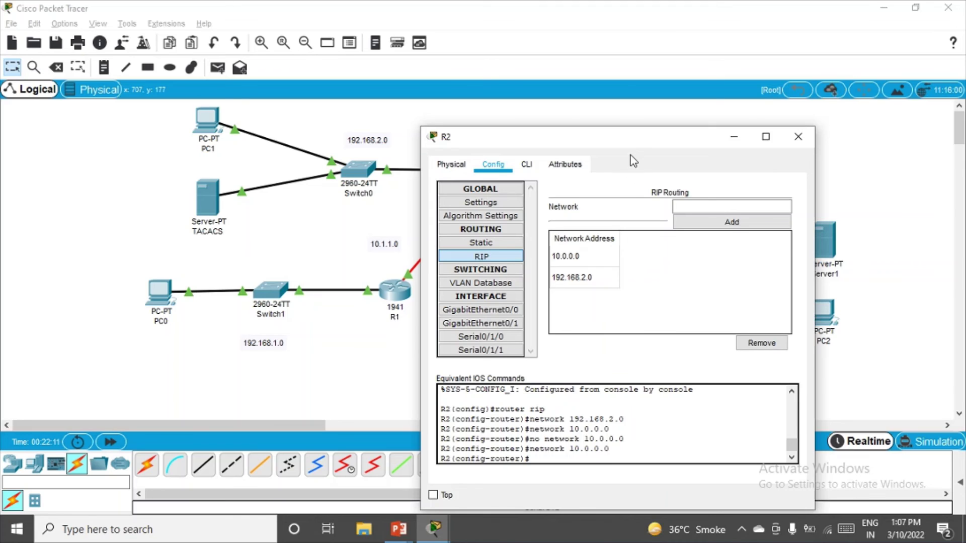
# Close router R2's configuration and check its summary of ports and IP addresses
pyautogui.moveTo(636, 139); pyautogui.dragTo(588, 114)
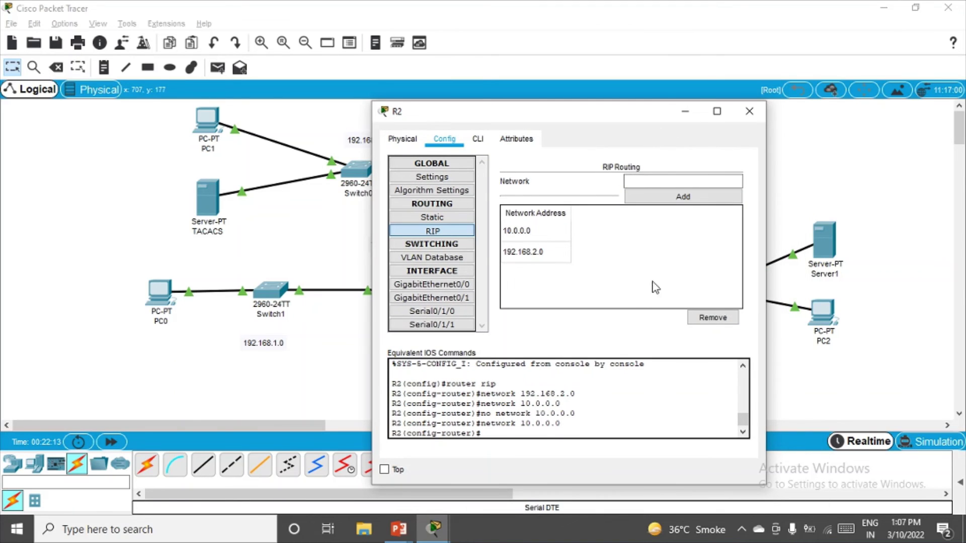
pyautogui.click(750, 112)
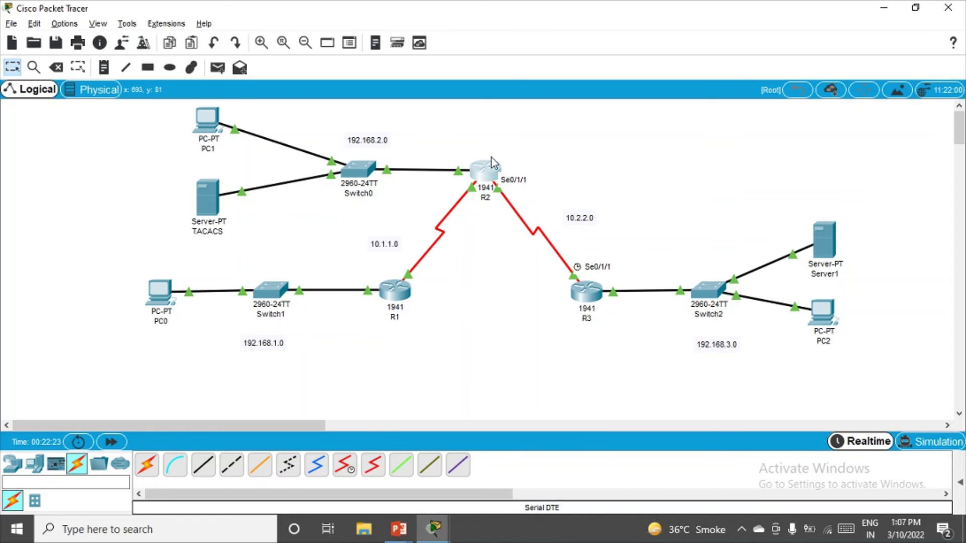
pyautogui.moveTo(486, 170)
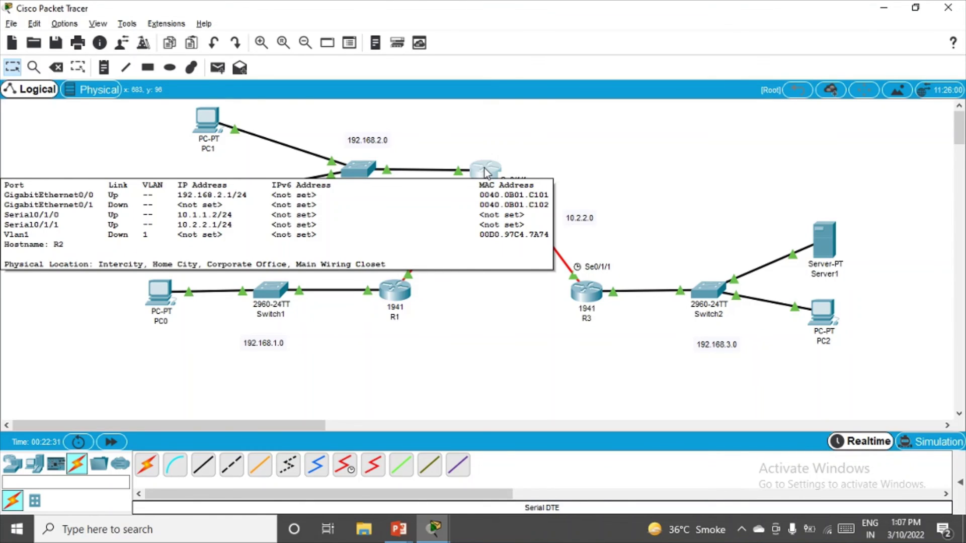
# Add the network 192.168.3.0 to router R3's RIP routing
pyautogui.click(589, 297)
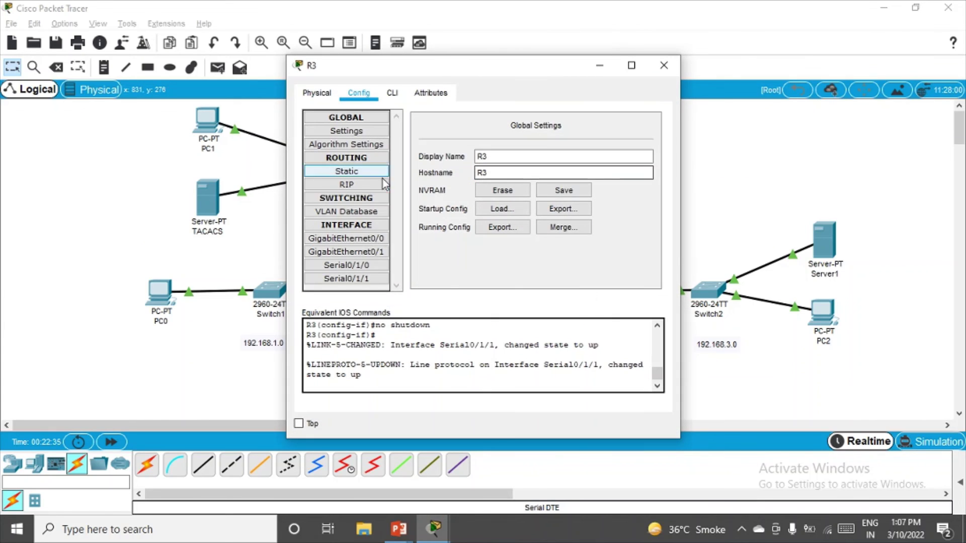
pyautogui.click(347, 186)
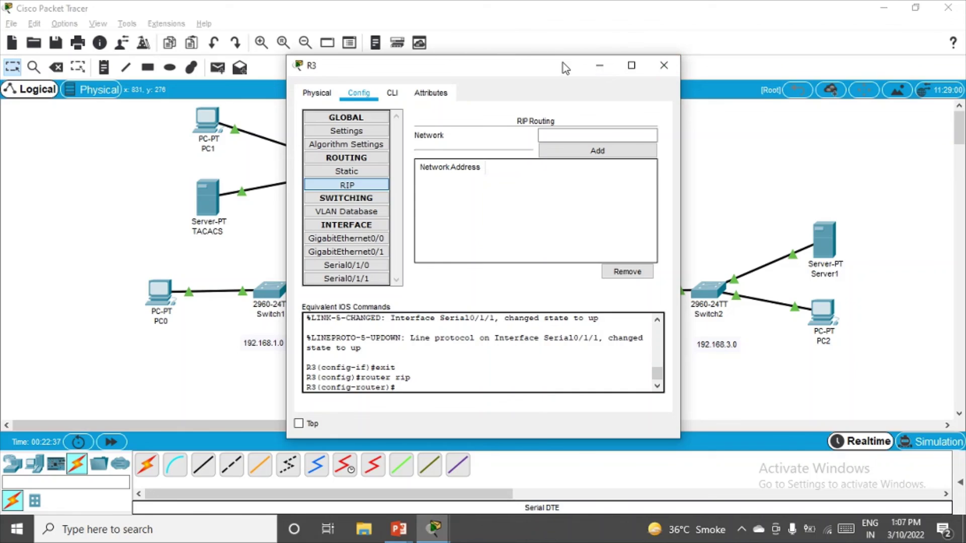
pyautogui.moveTo(563, 65); pyautogui.dragTo(319, 80)
pyautogui.click(355, 150)
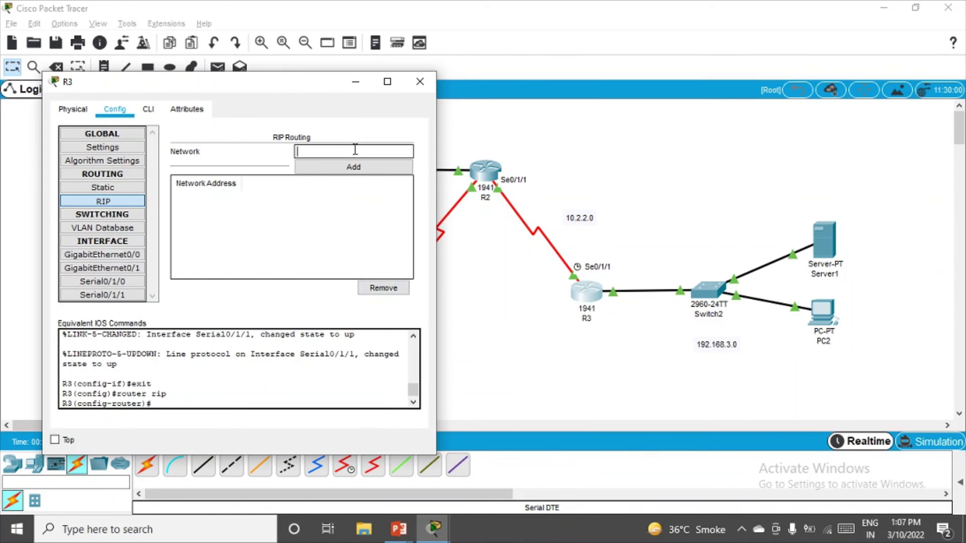
pyautogui.write('192.168.3.0')
pyautogui.click(388, 165)
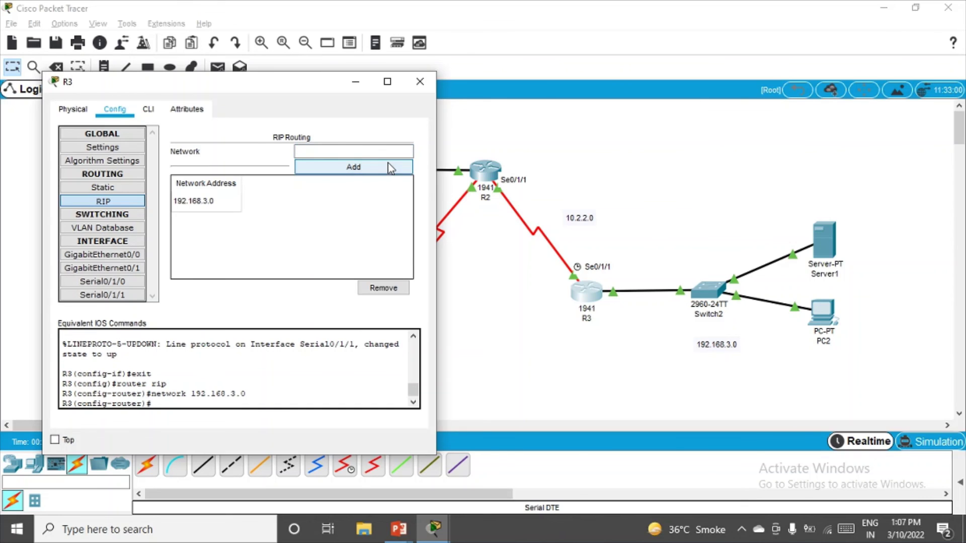
# Add the network 10.2.2.0 to router R3's RIP routing and close the router's configuration
pyautogui.write('10')
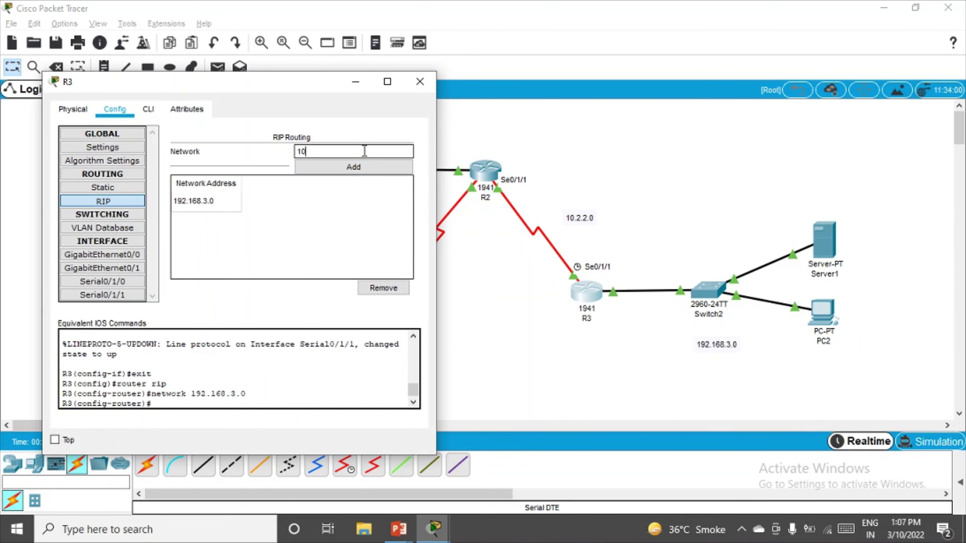
pyautogui.write('.2.2.0')
pyautogui.click(360, 170)
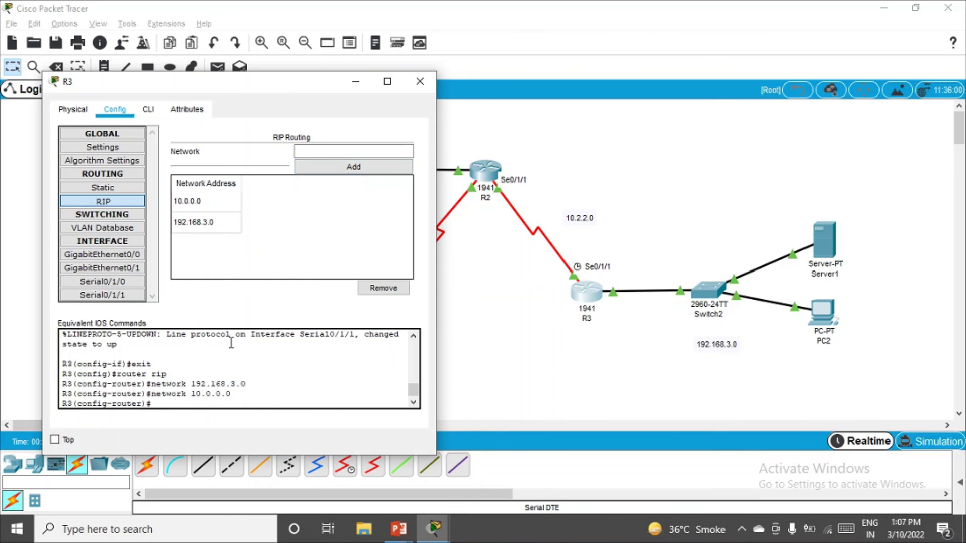
pyautogui.click(420, 82)
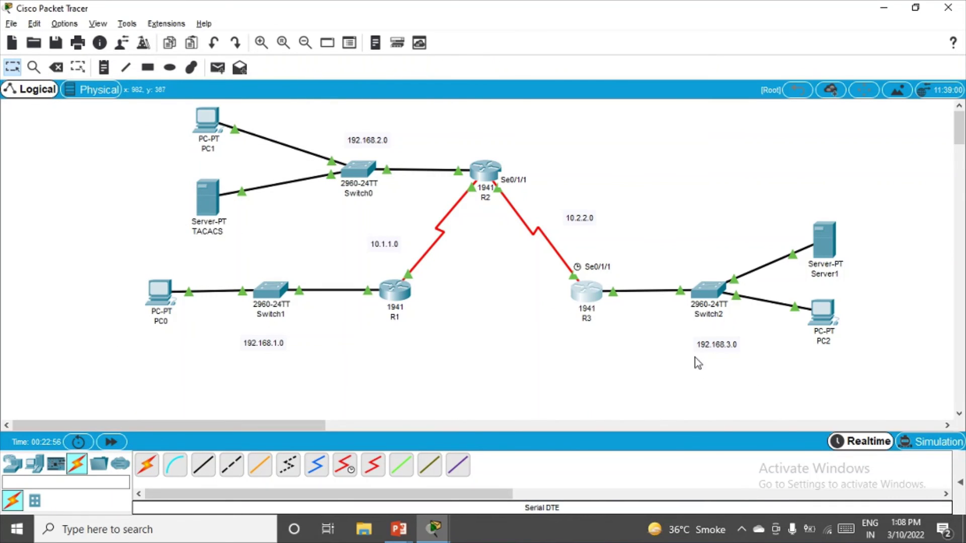
# Test connectivity from PC1's command prompt by pinging 192.168.3.2 twice
pyautogui.click(208, 122)
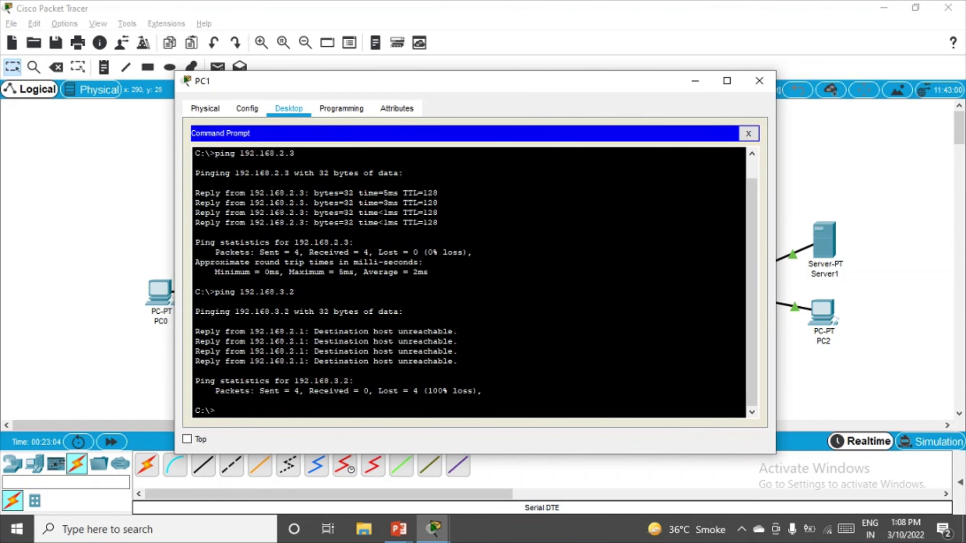
pyautogui.click(746, 135)
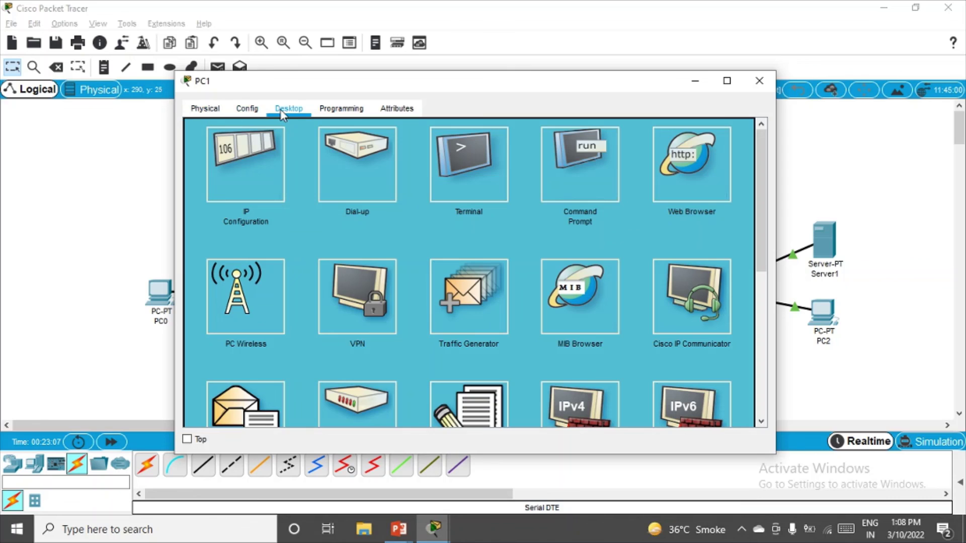
pyautogui.click(578, 162)
pyautogui.press('Up')
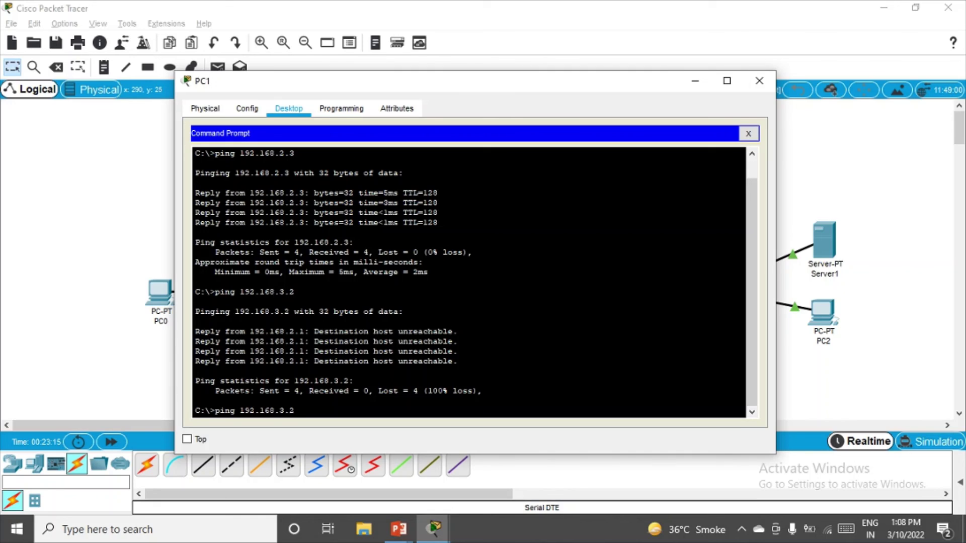
pyautogui.press('Return')
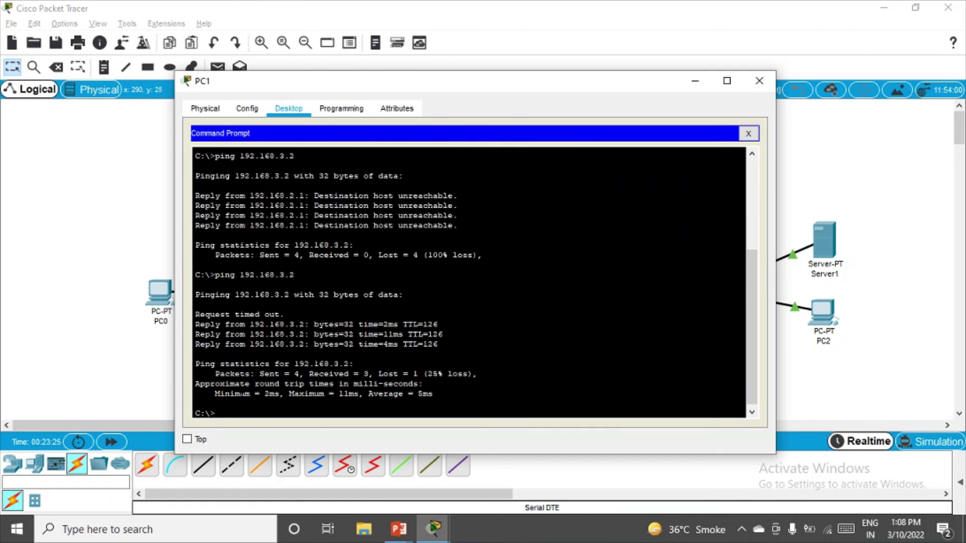
pyautogui.press('Up')
pyautogui.press('Return')
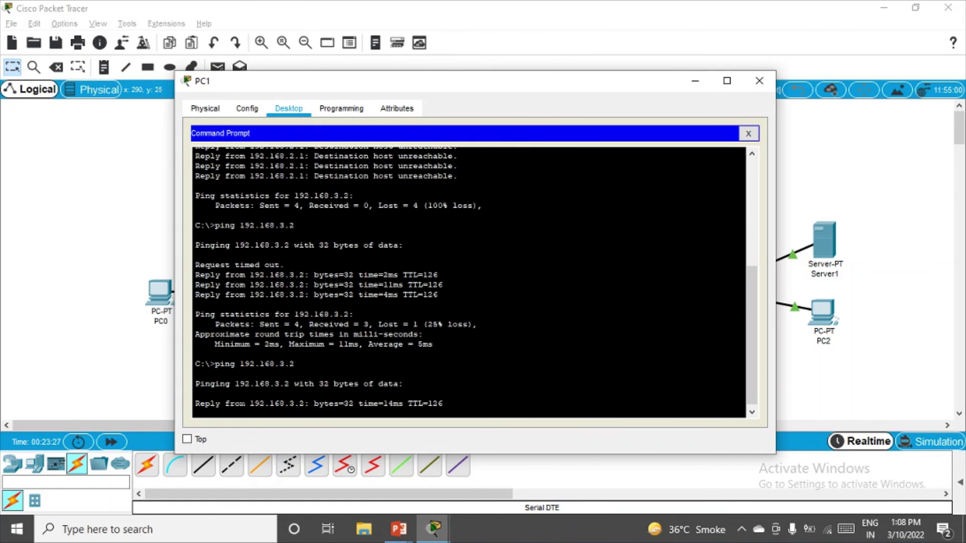